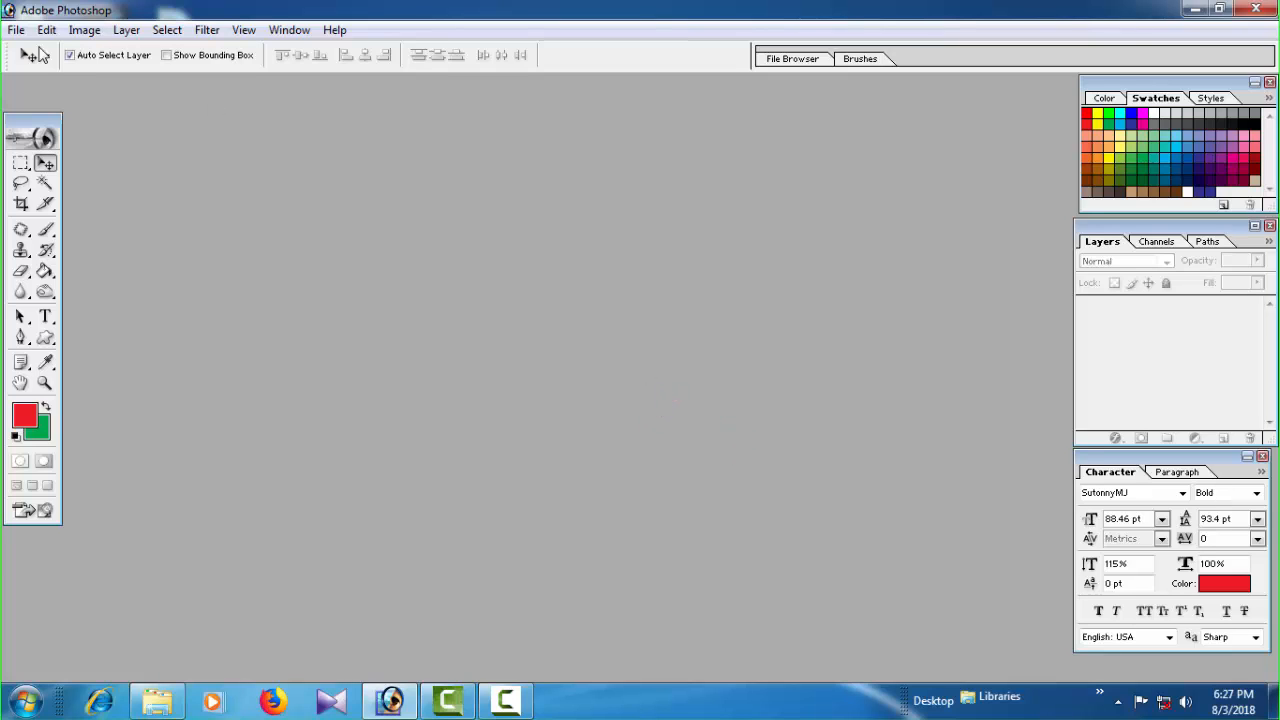
Create a new white CMYK document 24 inches wide and 12 inches high at 72 pixels/inch
drag(50, 120, 66, 88)
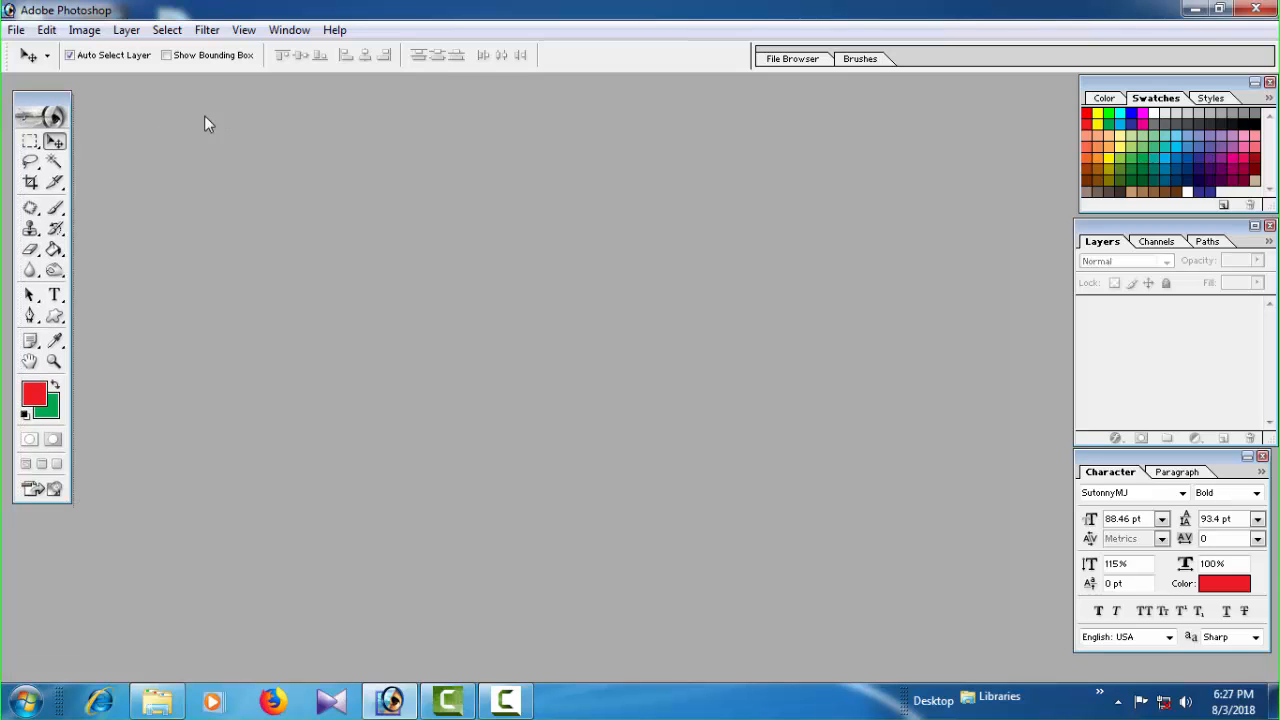
click(17, 32)
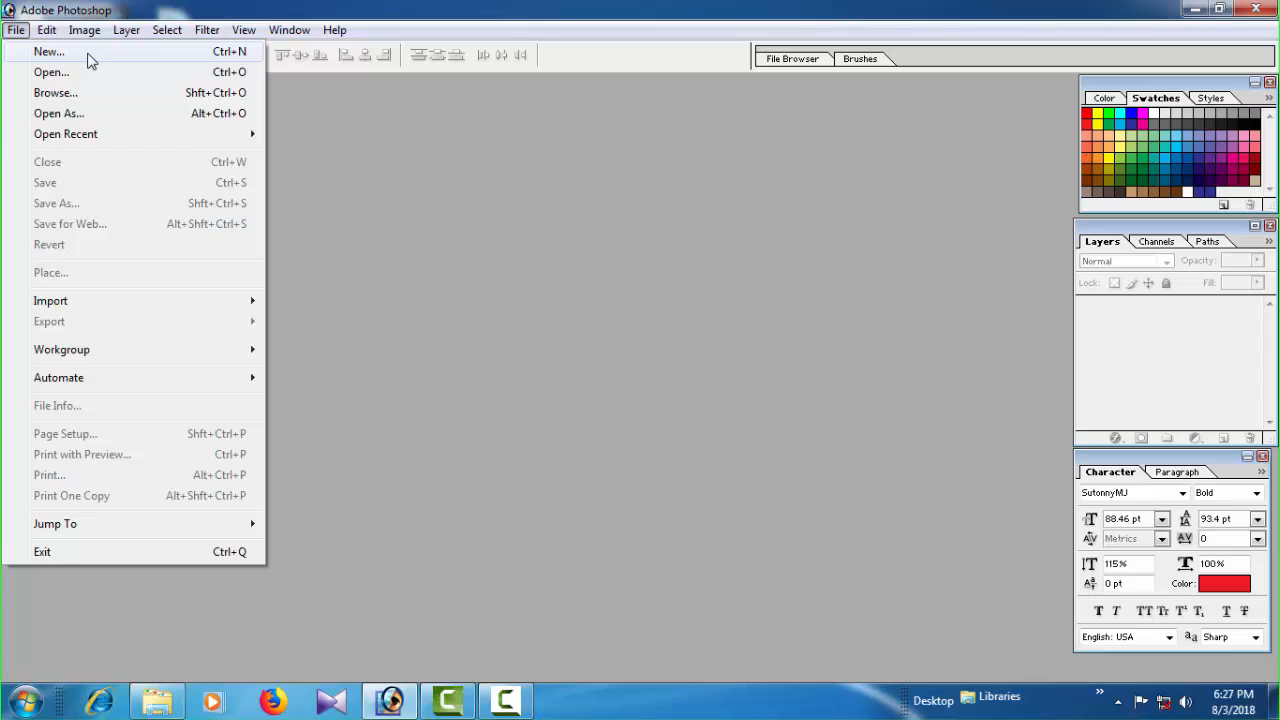
click(86, 50)
drag(704, 305, 719, 269)
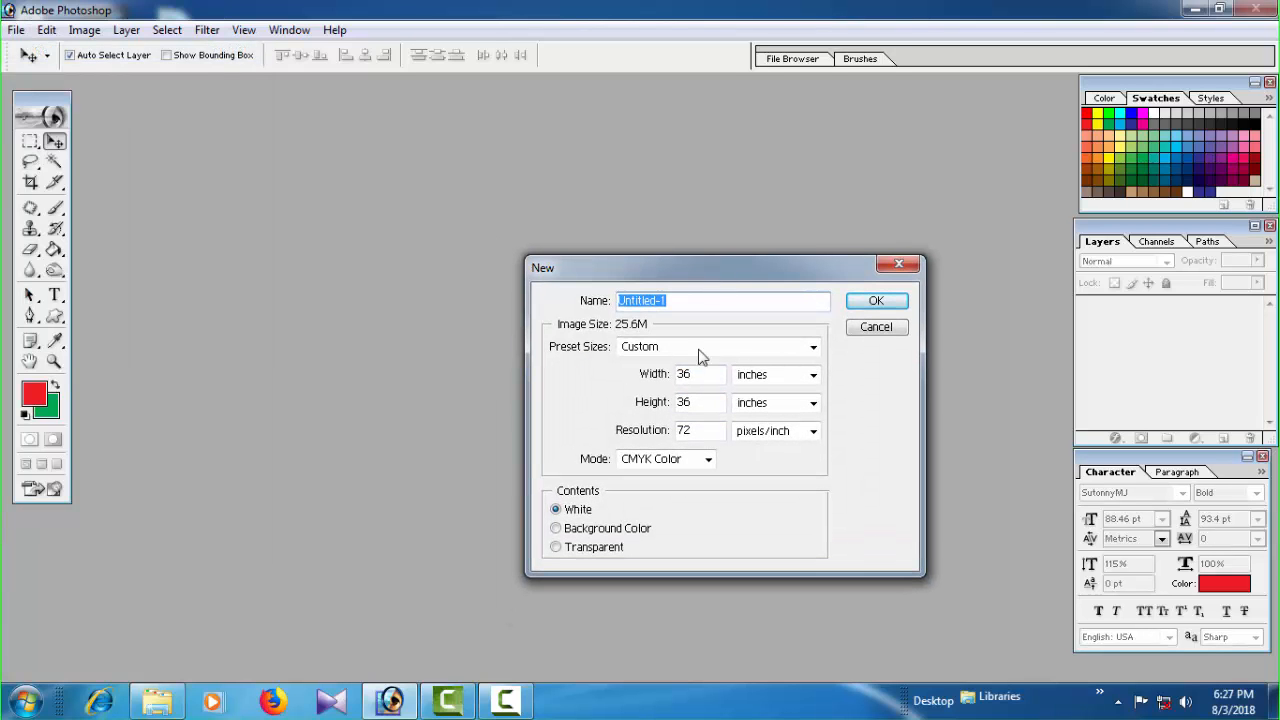
double_click(710, 373)
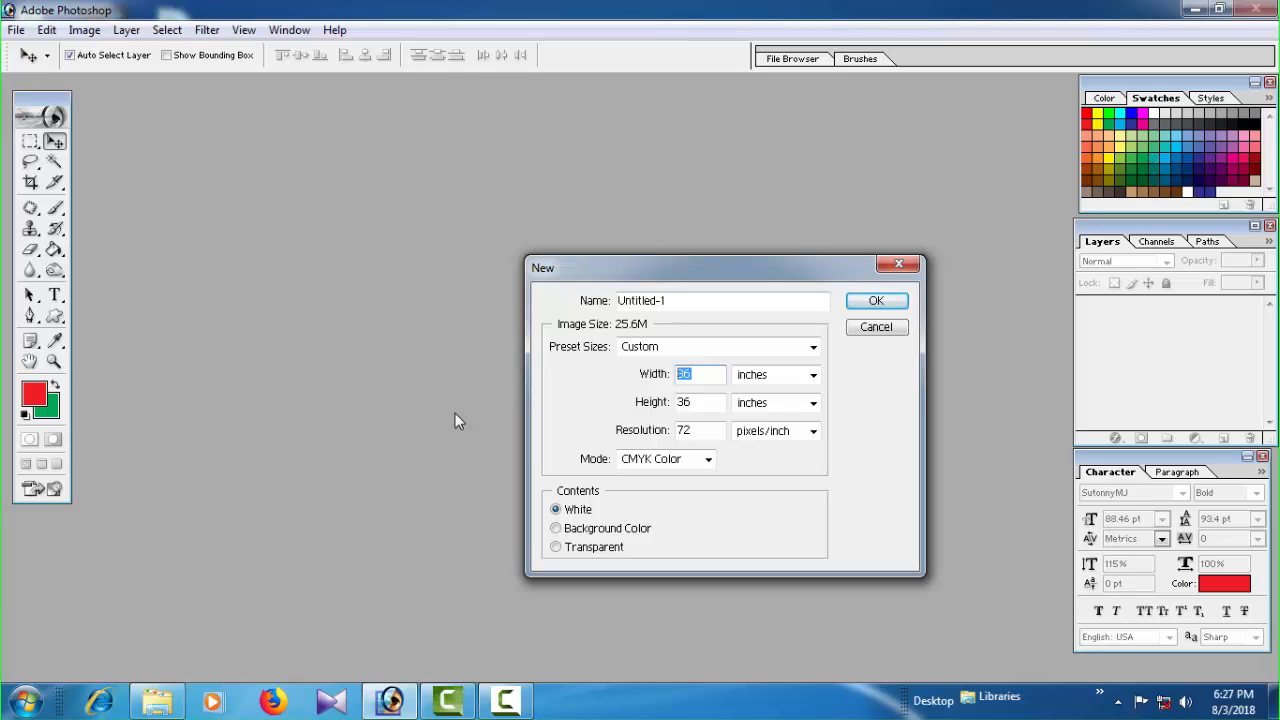
text(24)
key(Tab)
text(12)
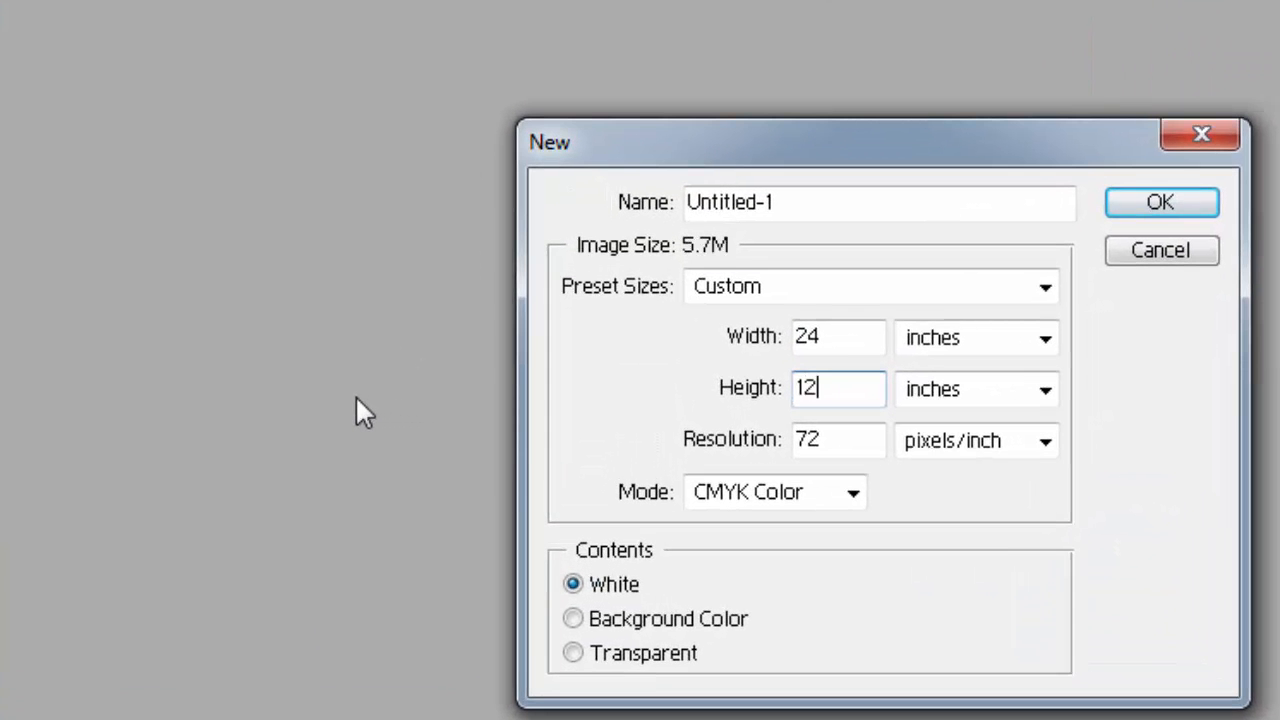
click(846, 439)
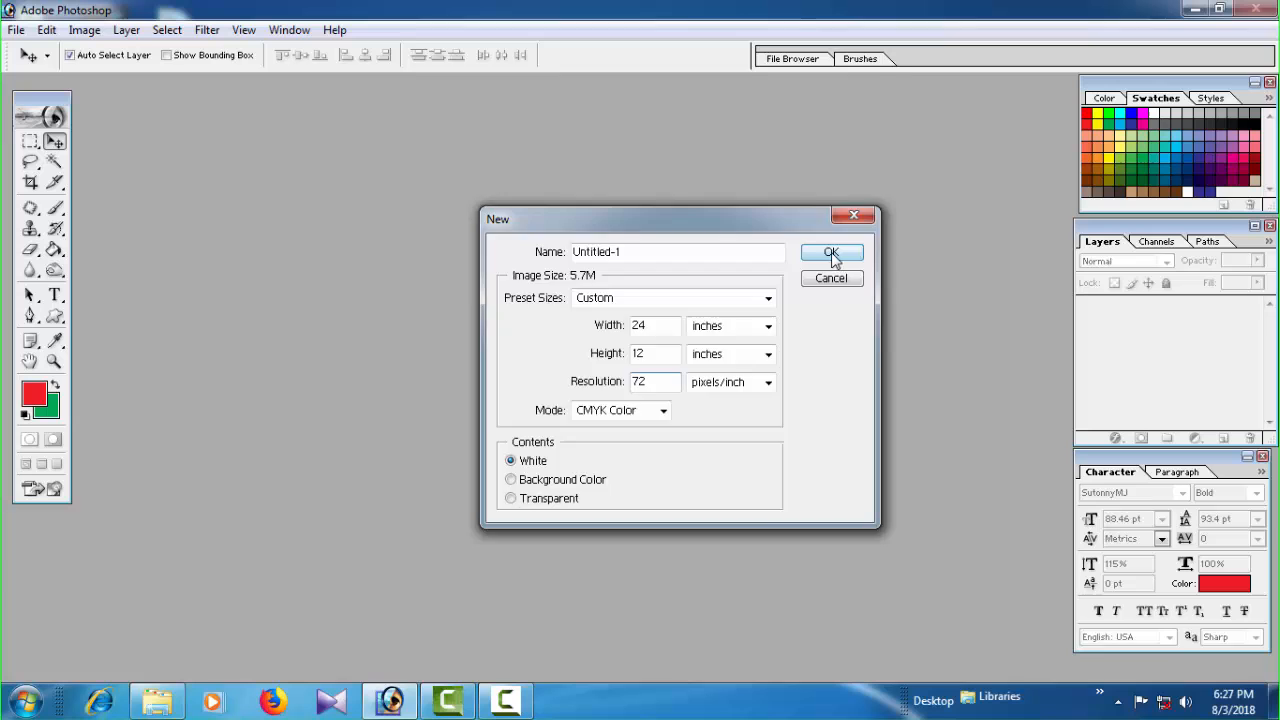
click(790, 282)
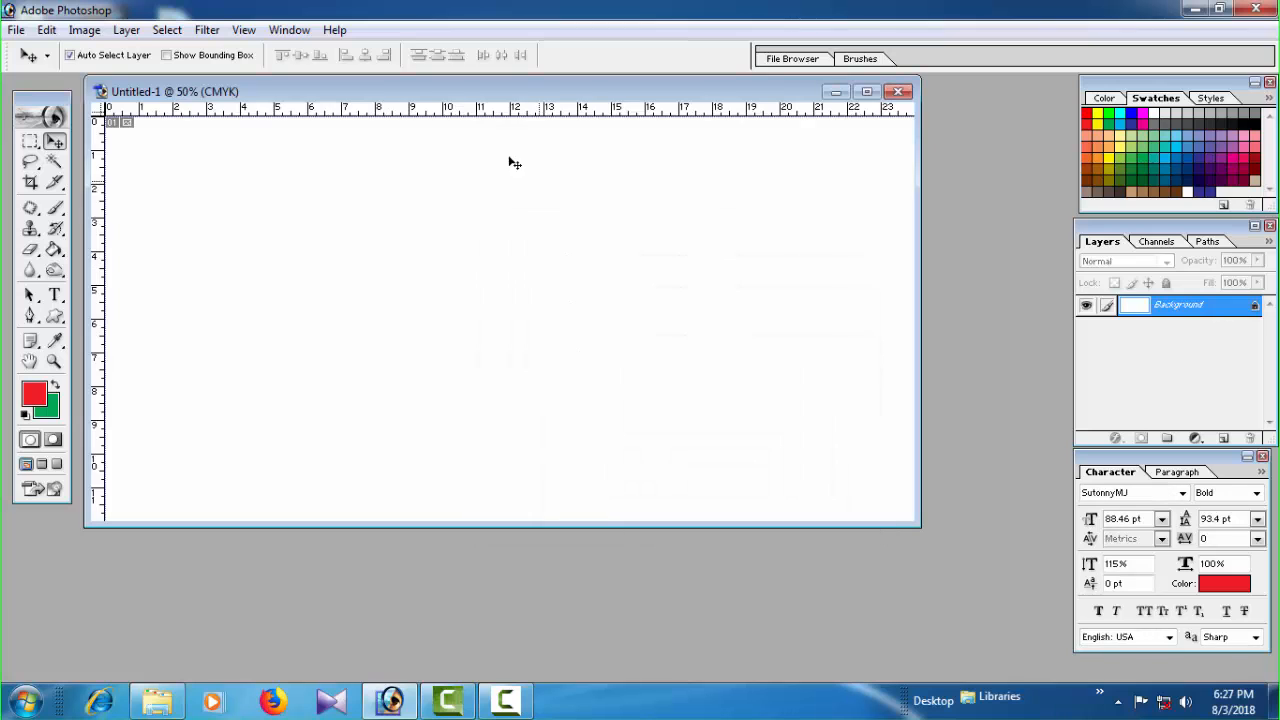
Maximize the new document's window and show the whole canvas at 50% zoom
drag(519, 95, 565, 160)
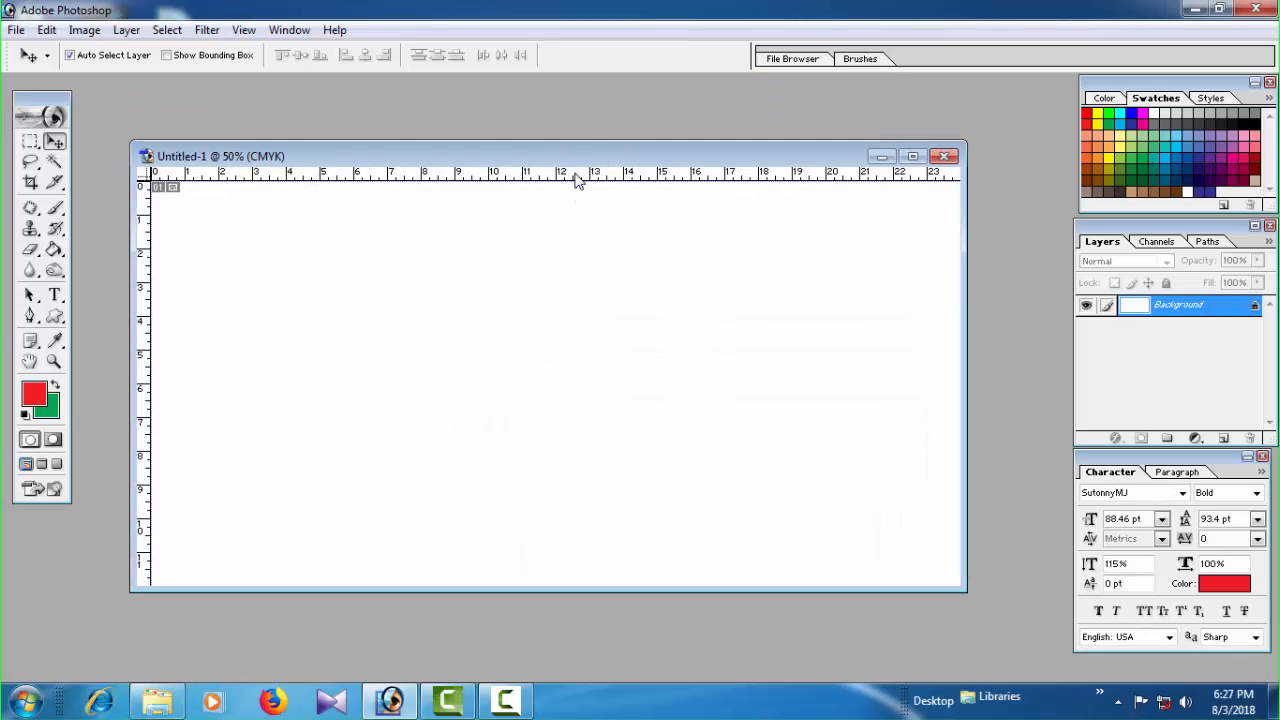
click(912, 156)
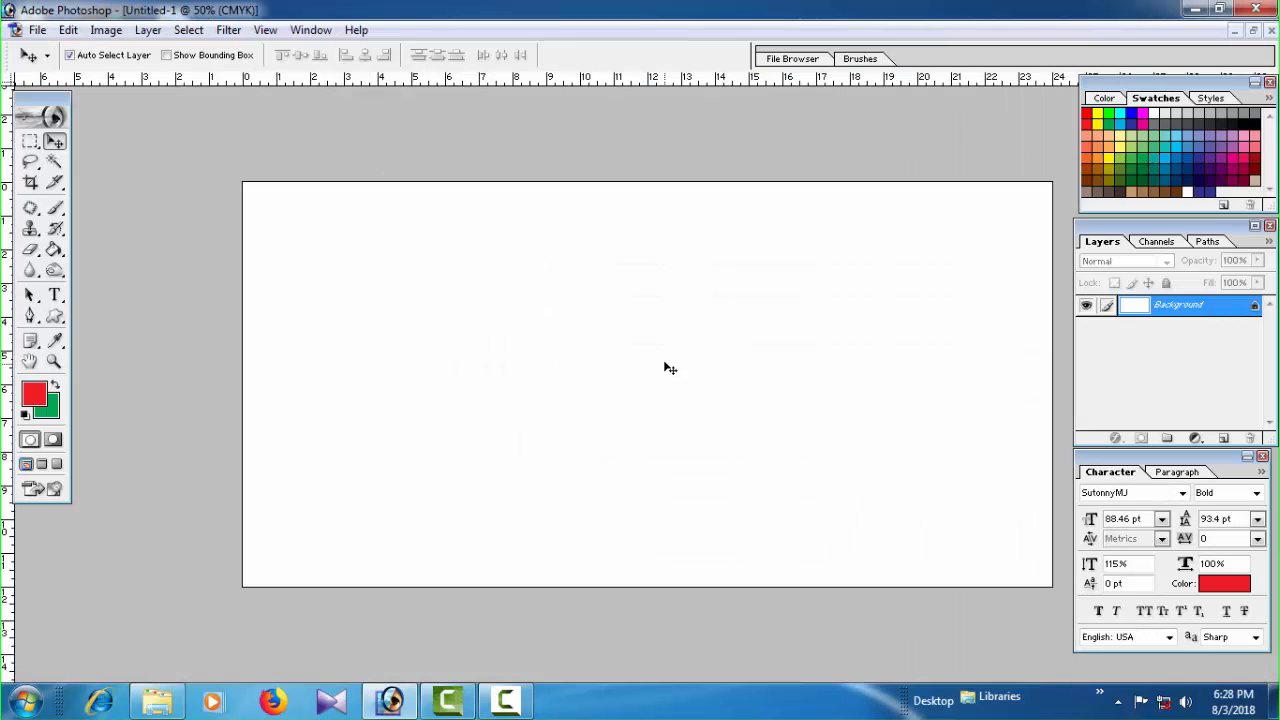
ctrl+alt+click(516, 350)
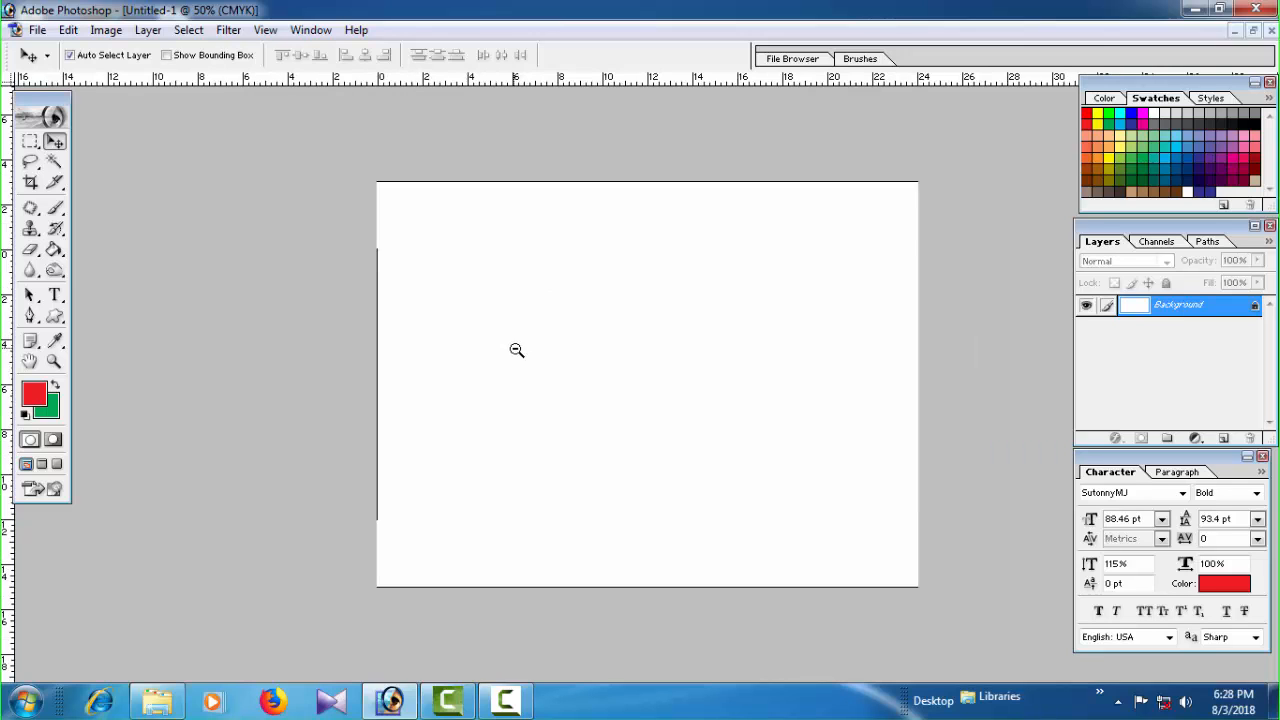
ctrl+click(805, 380)
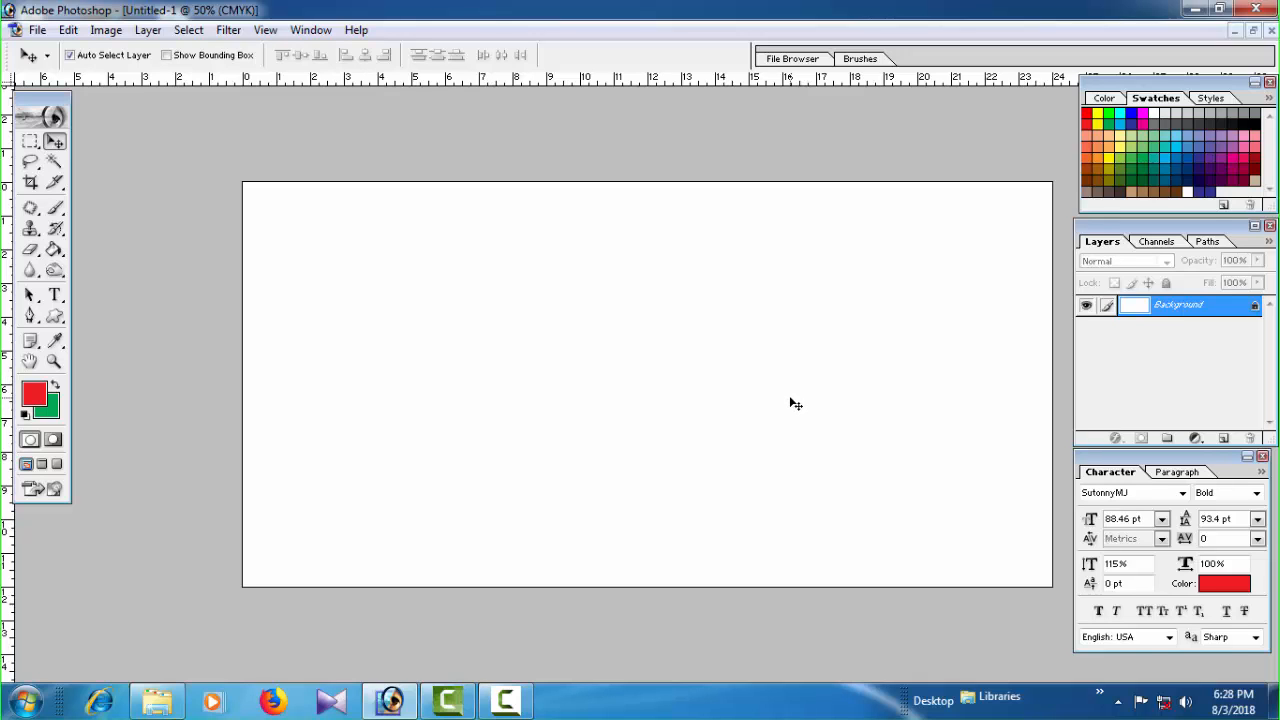
Convert the Background into the regular layer Layer 0 and fill it with the Pure Red Orange swatch
double_click(1198, 308)
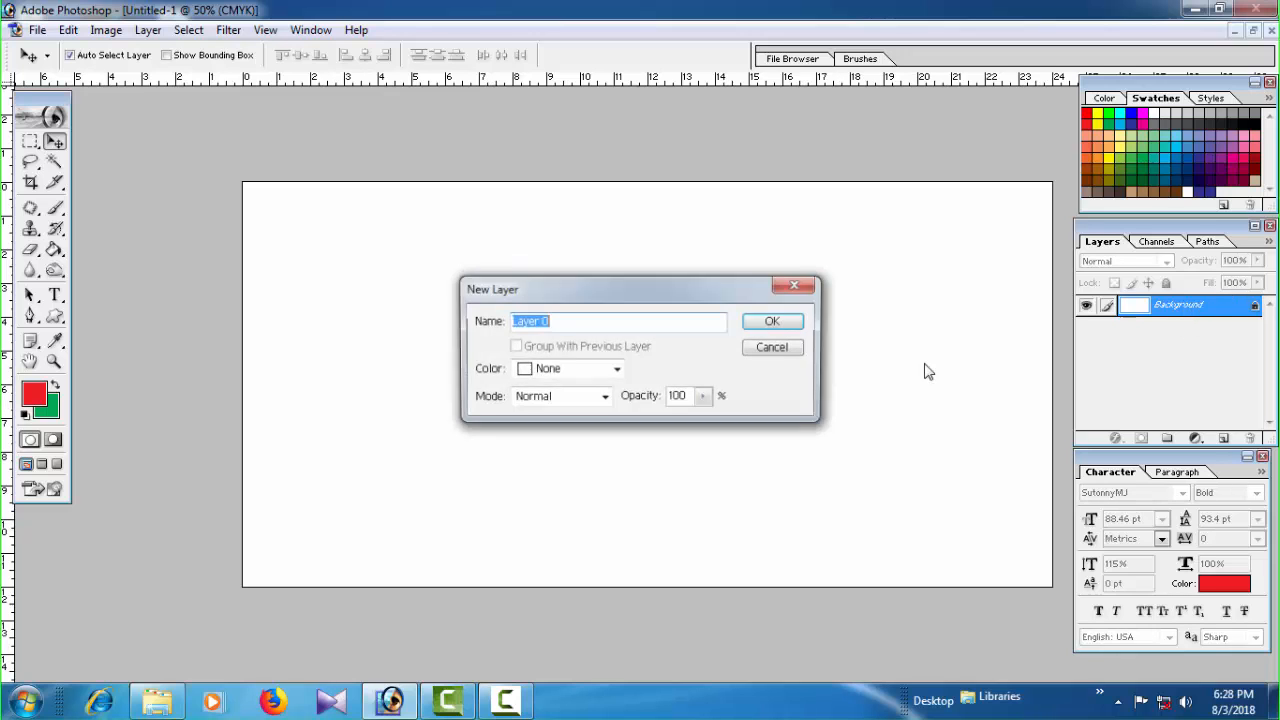
click(789, 324)
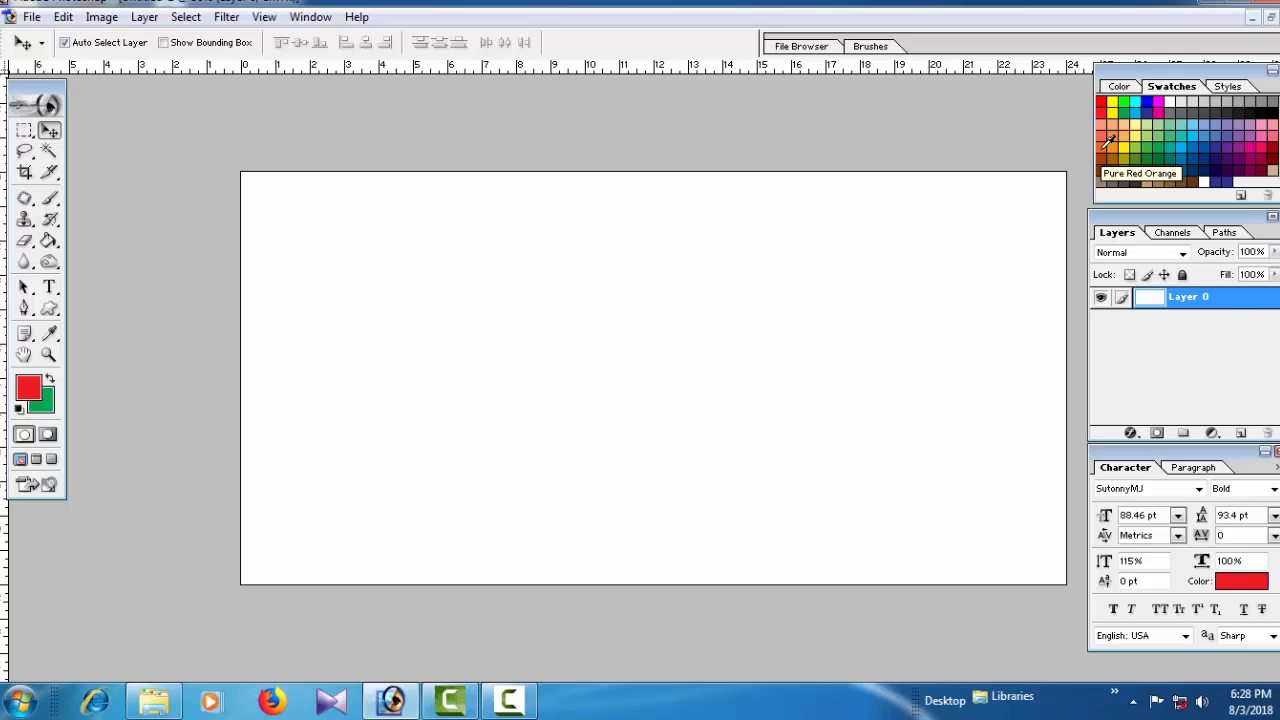
click(1105, 143)
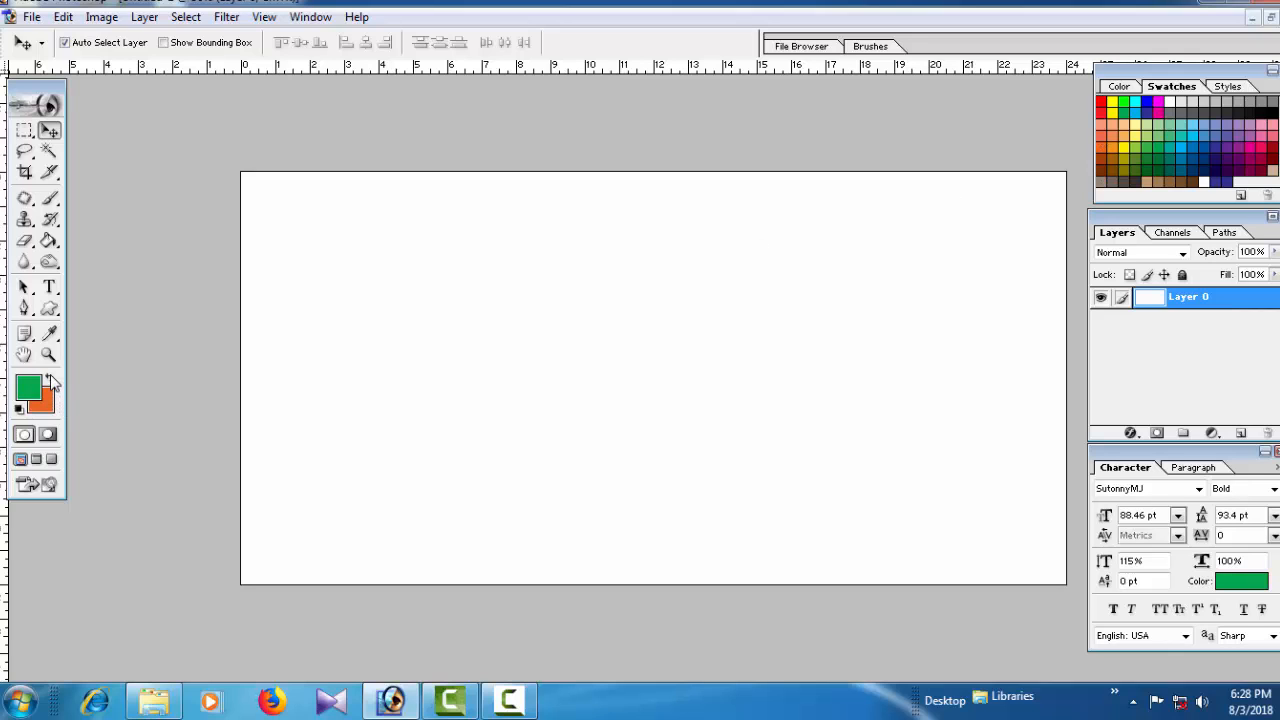
key(ctrl+BackSpace)
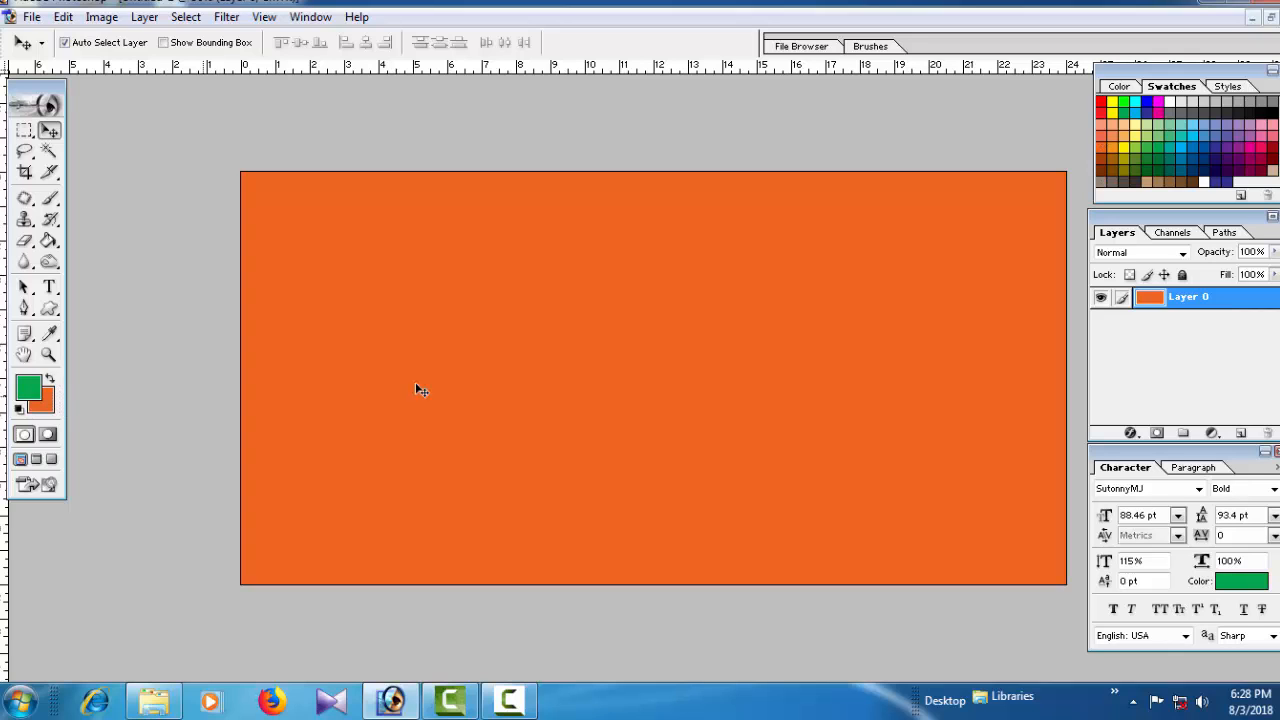
Duplicate the orange layer and scale the copy about its centre to 98.8% width and 97.6% height
drag(1226, 297, 1240, 433)
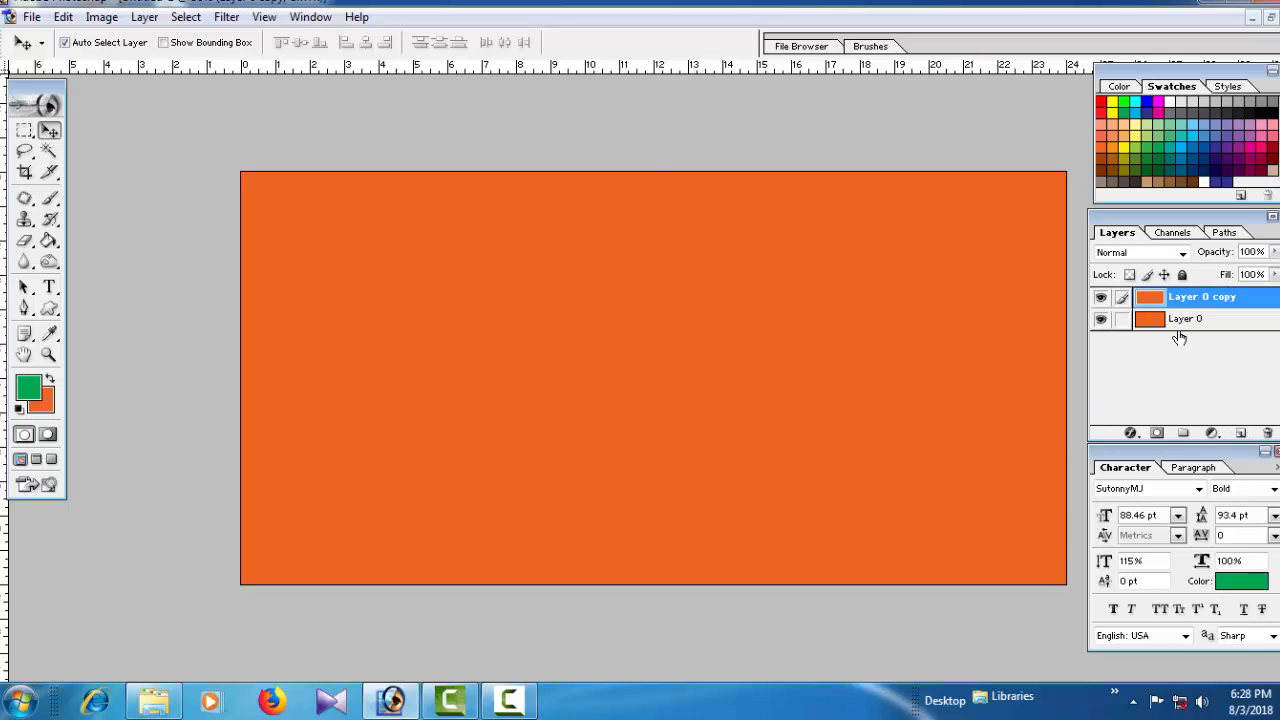
key(ctrl+t)
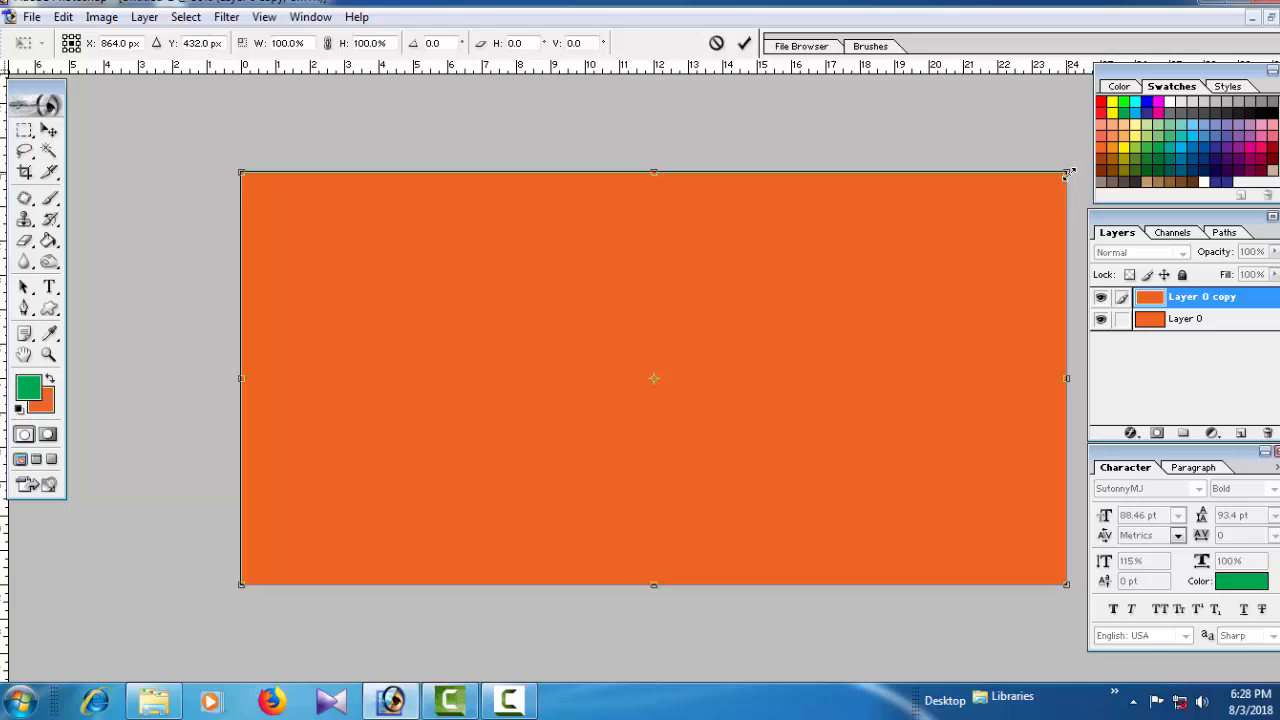
drag(1067, 173, 1056, 177)
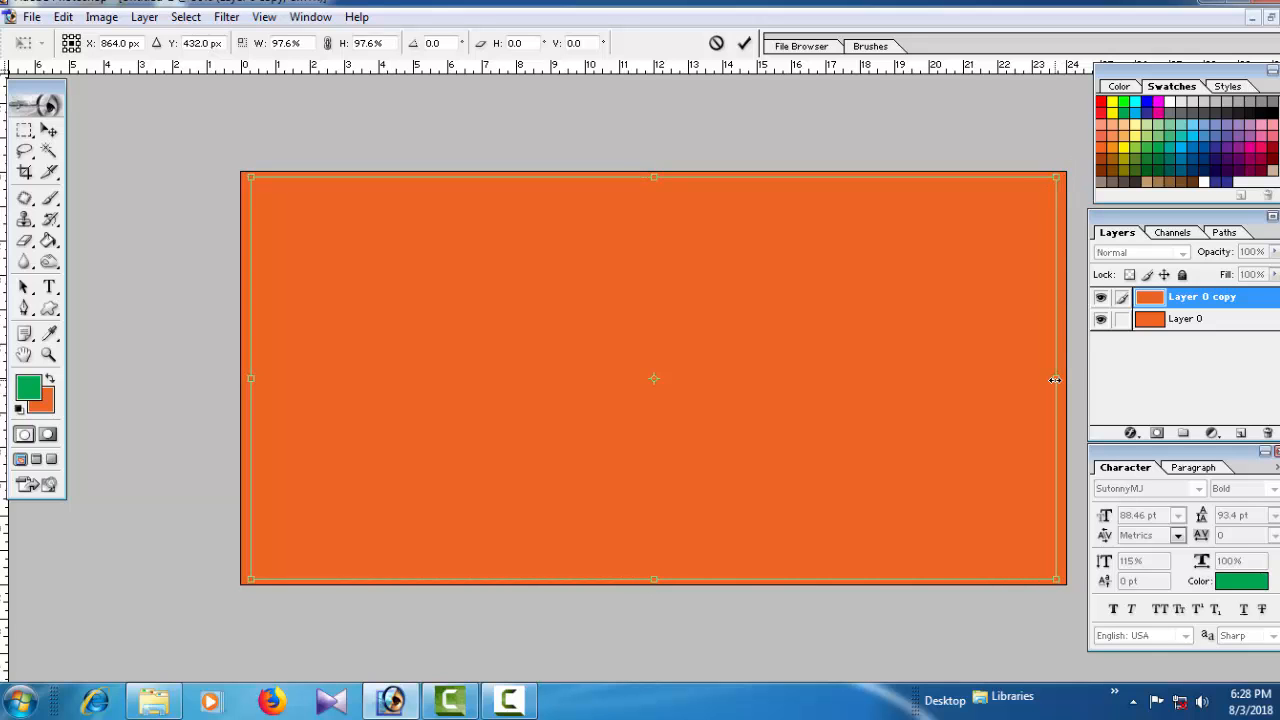
drag(1056, 379, 1059, 379)
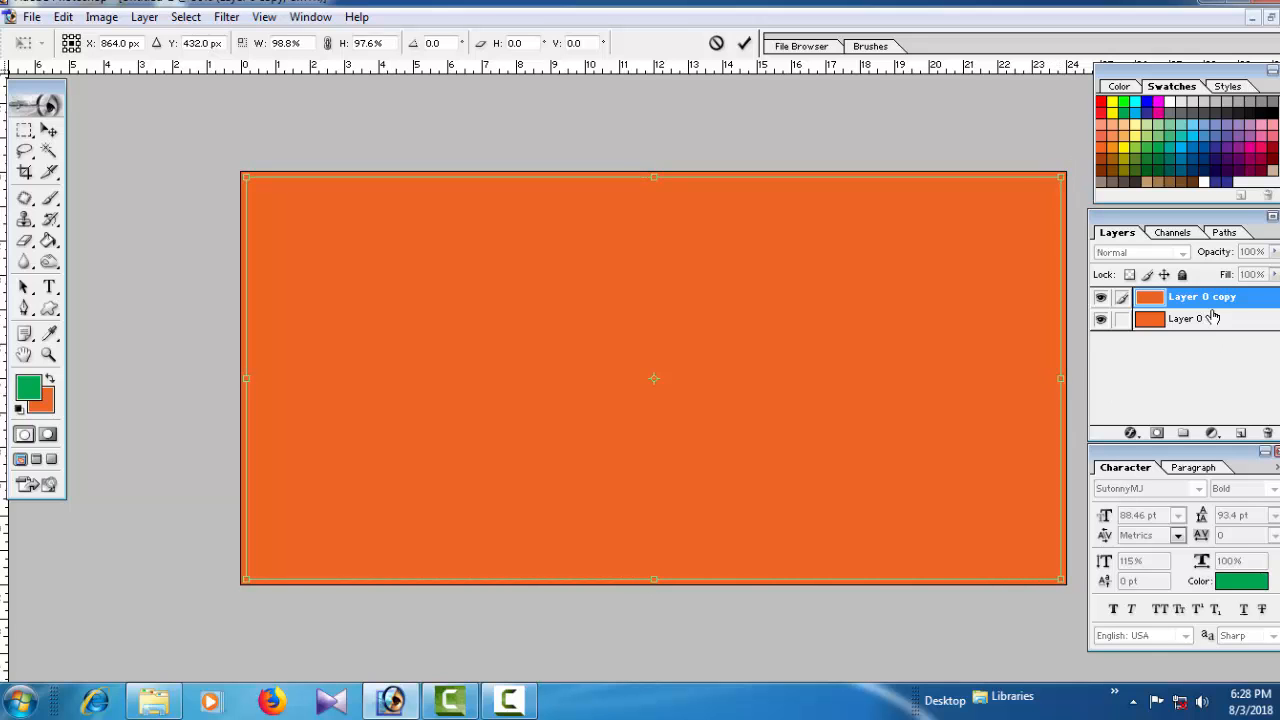
key(Return)
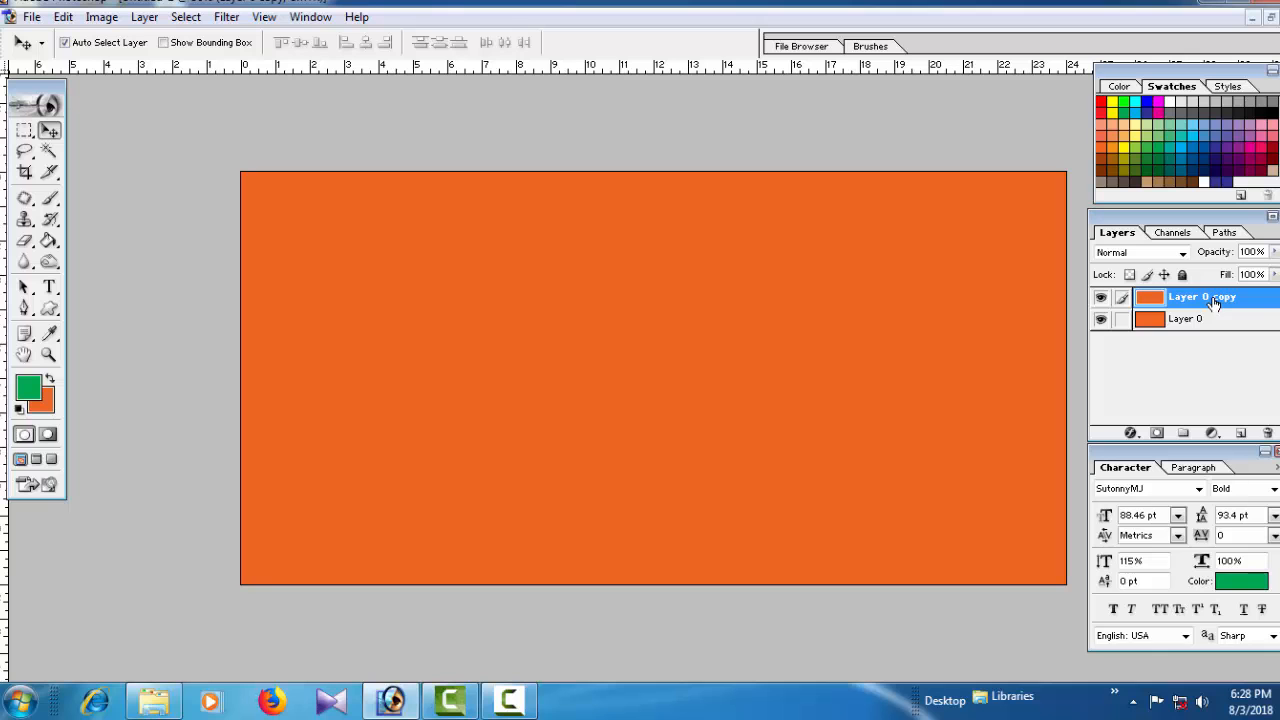
Select the contents of Layer 0 copy, fill them with white (FFFFFF), and deselect
ctrl+click(1214, 302)
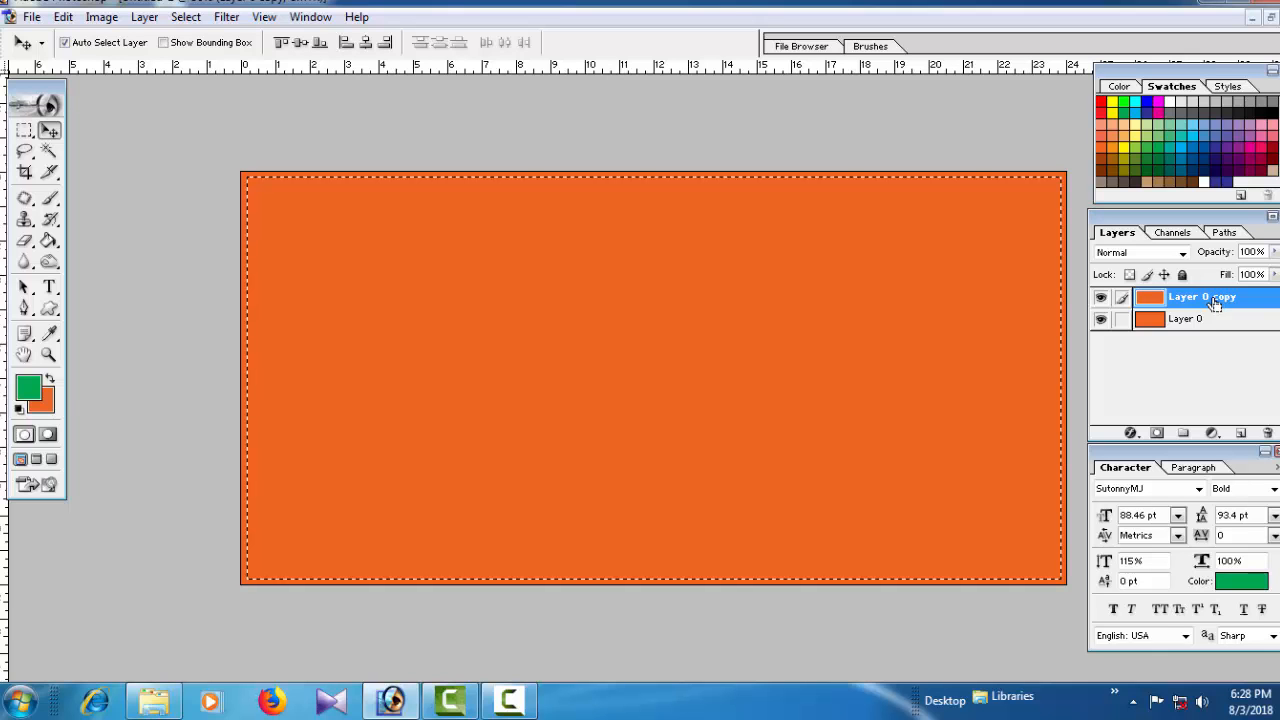
click(44, 405)
click(753, 361)
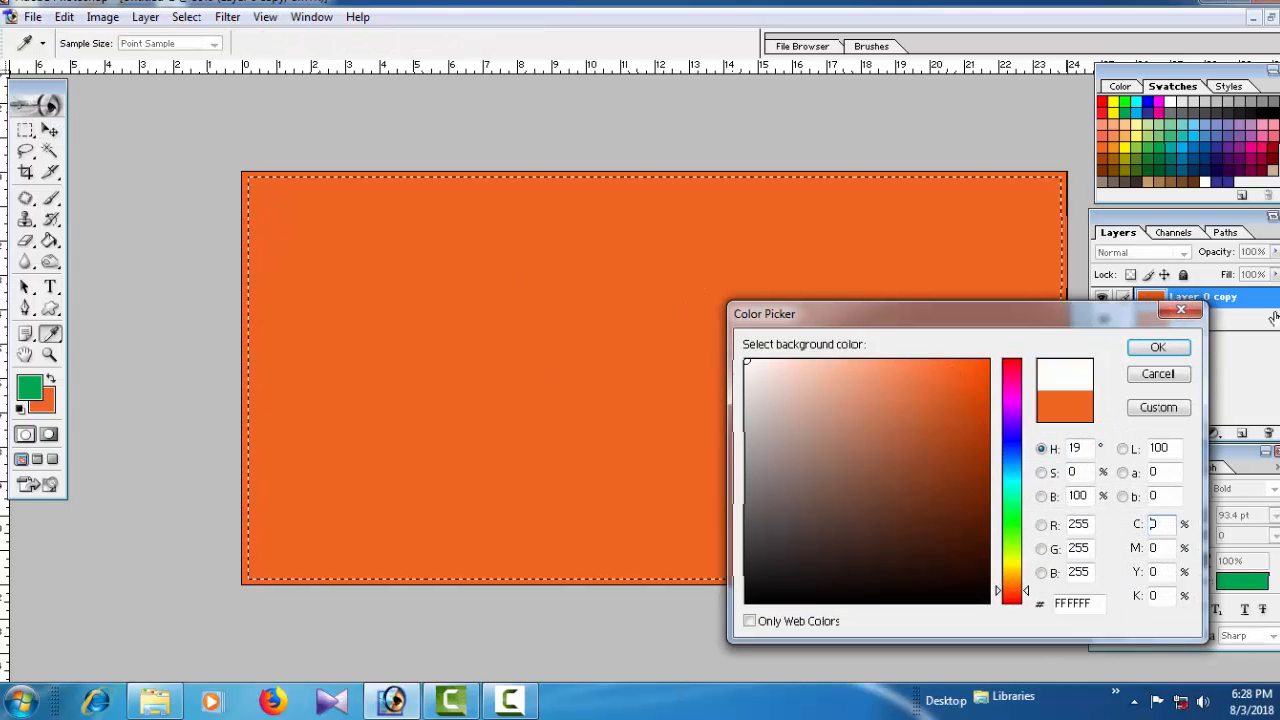
click(1164, 351)
key(ctrl+BackSpace)
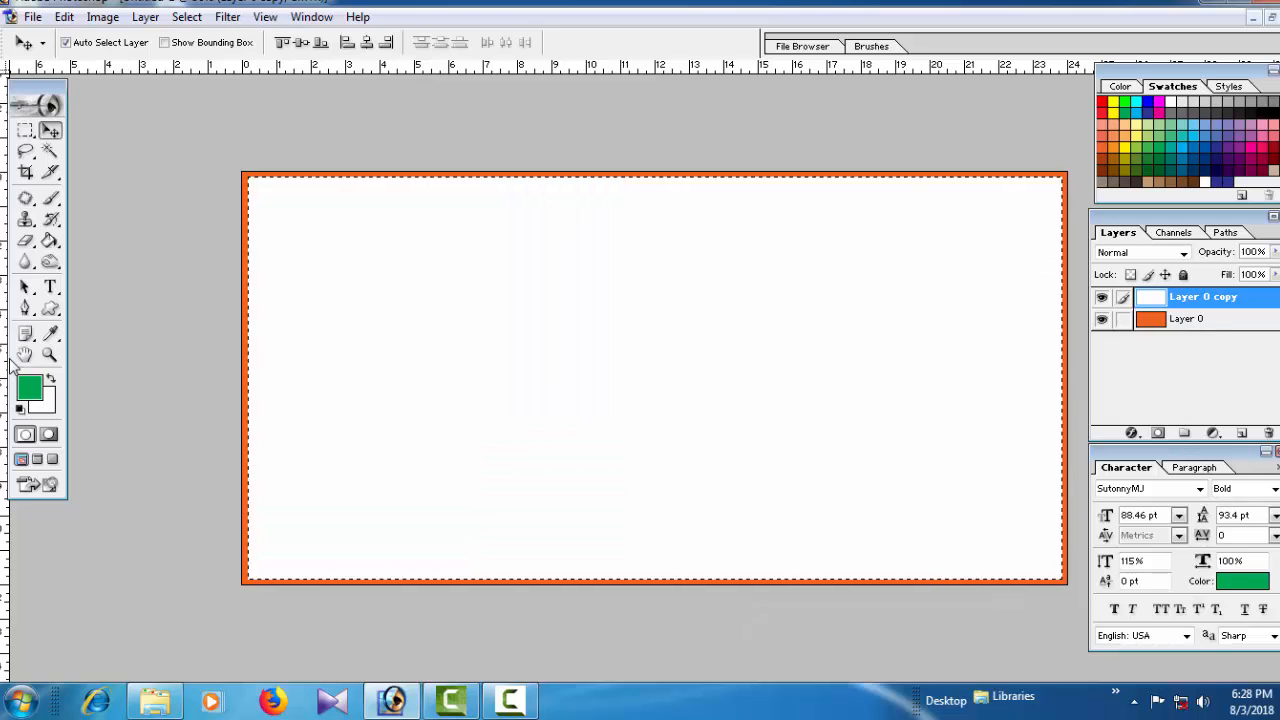
key(ctrl+d)
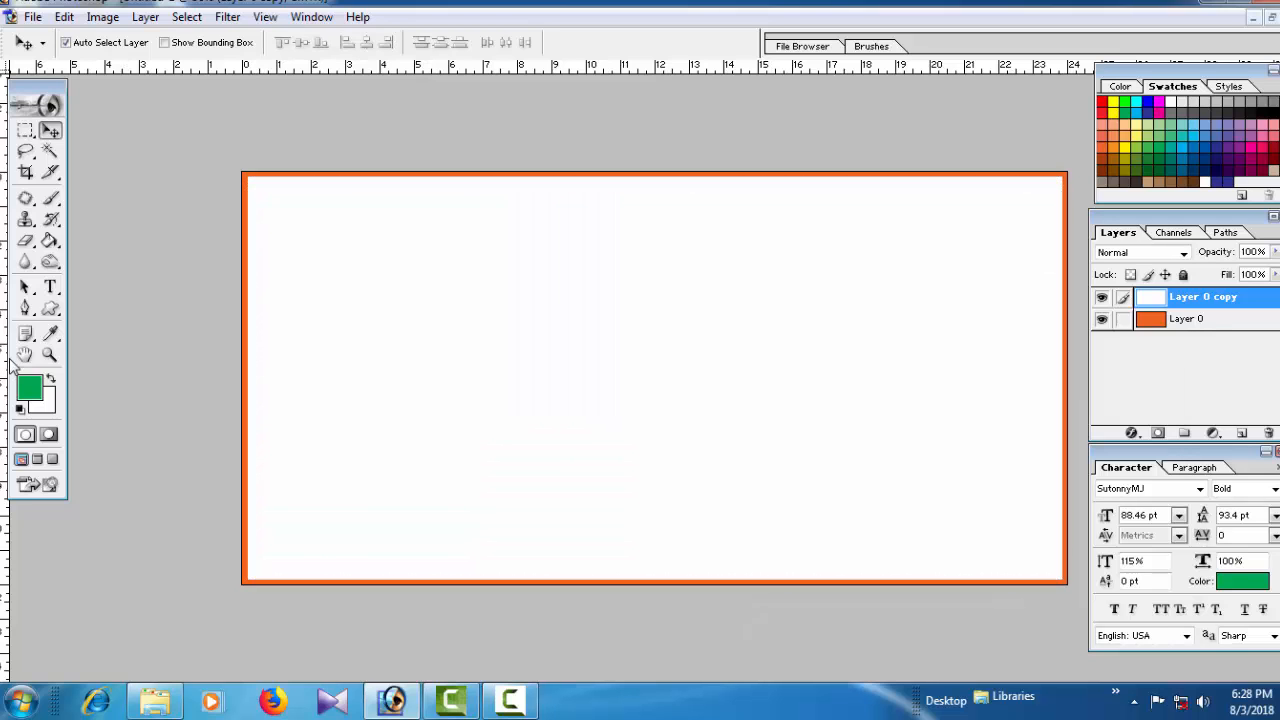
Add the green text "নিরাপদ সড়ক চাই" on the white area in SutonnyMJ Bold at 88.46 pt
click(51, 288)
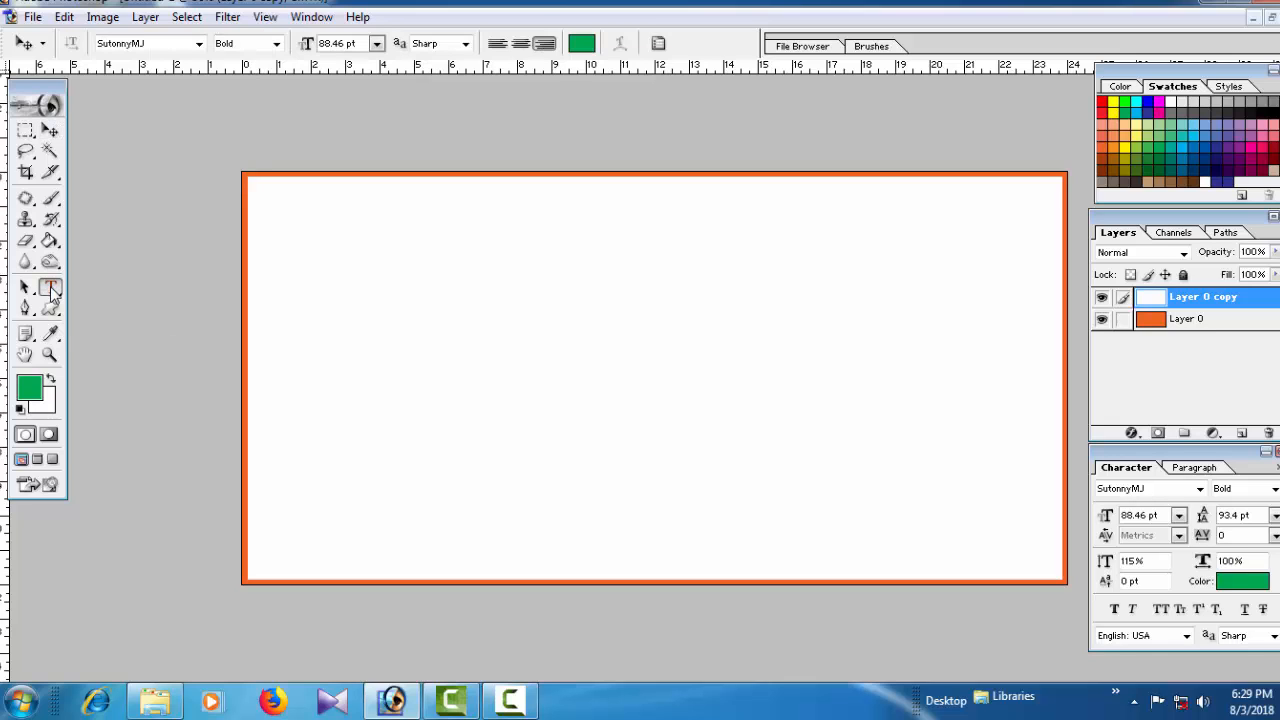
click(506, 329)
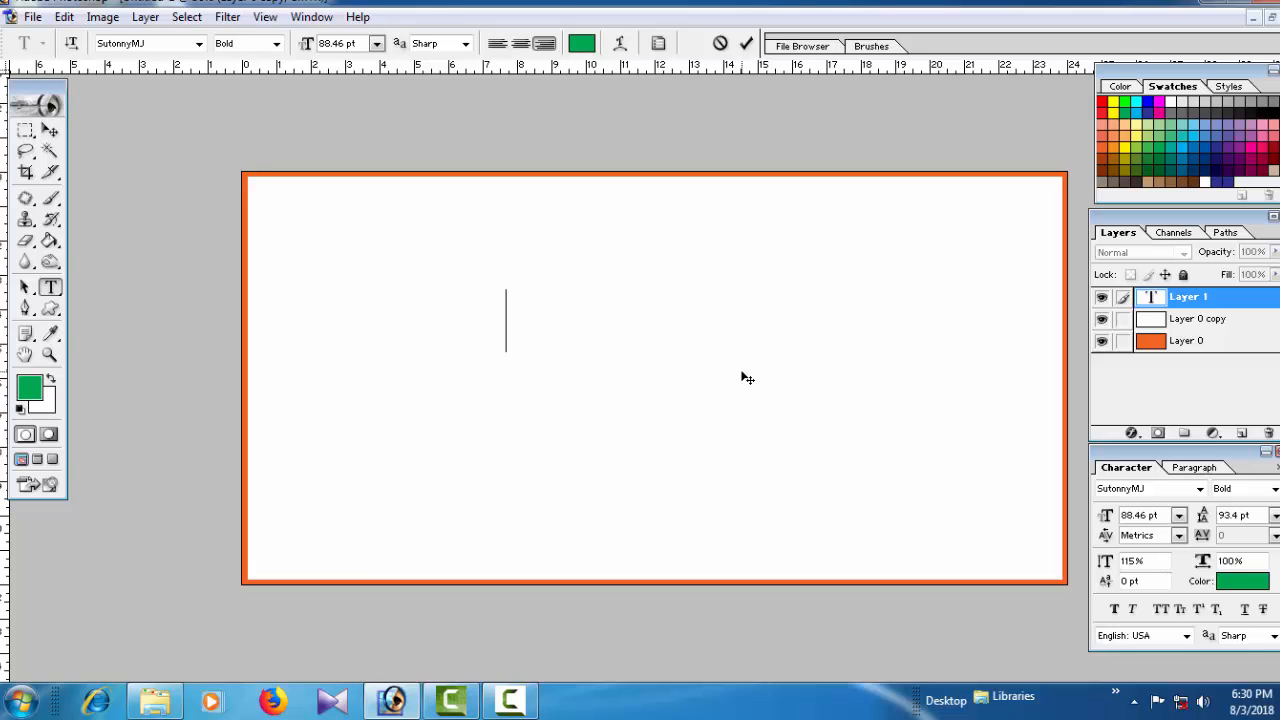
text(ফ)
key(BackSpace)
text(লি)
key(BackSpace)
key(BackSpace)
text(নিরাপ)
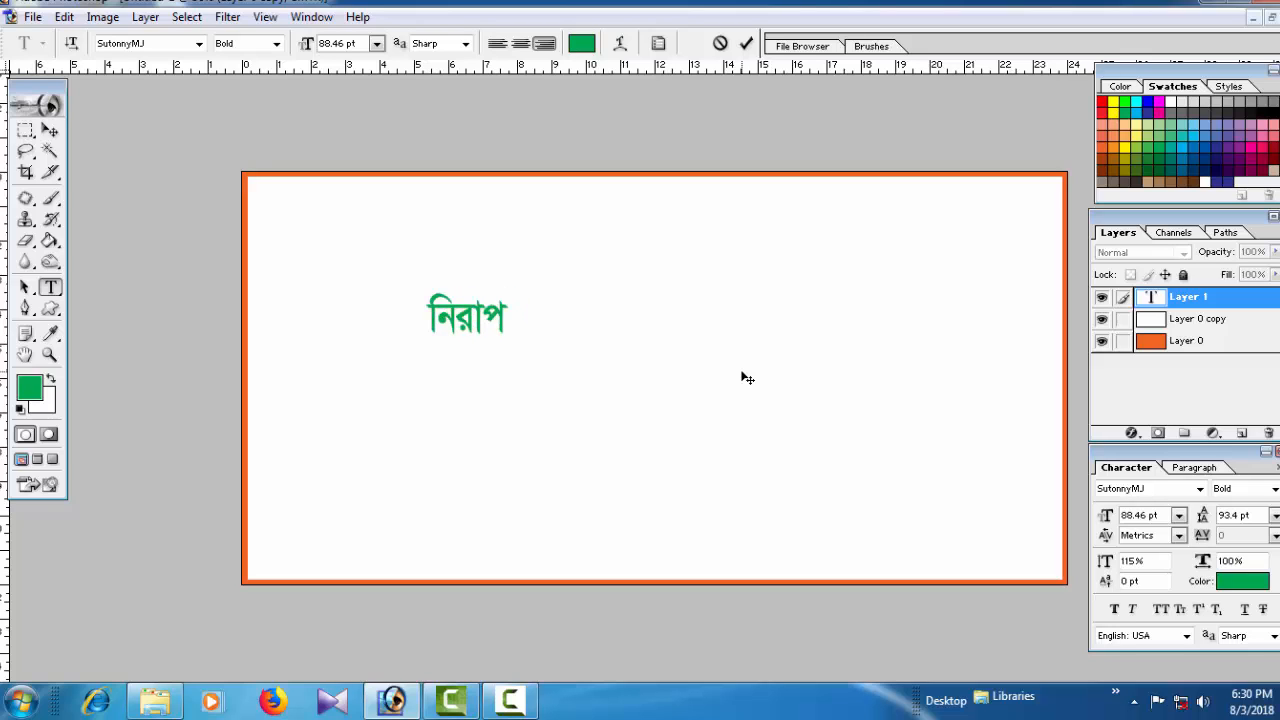
text(দ সড়ক চাই)
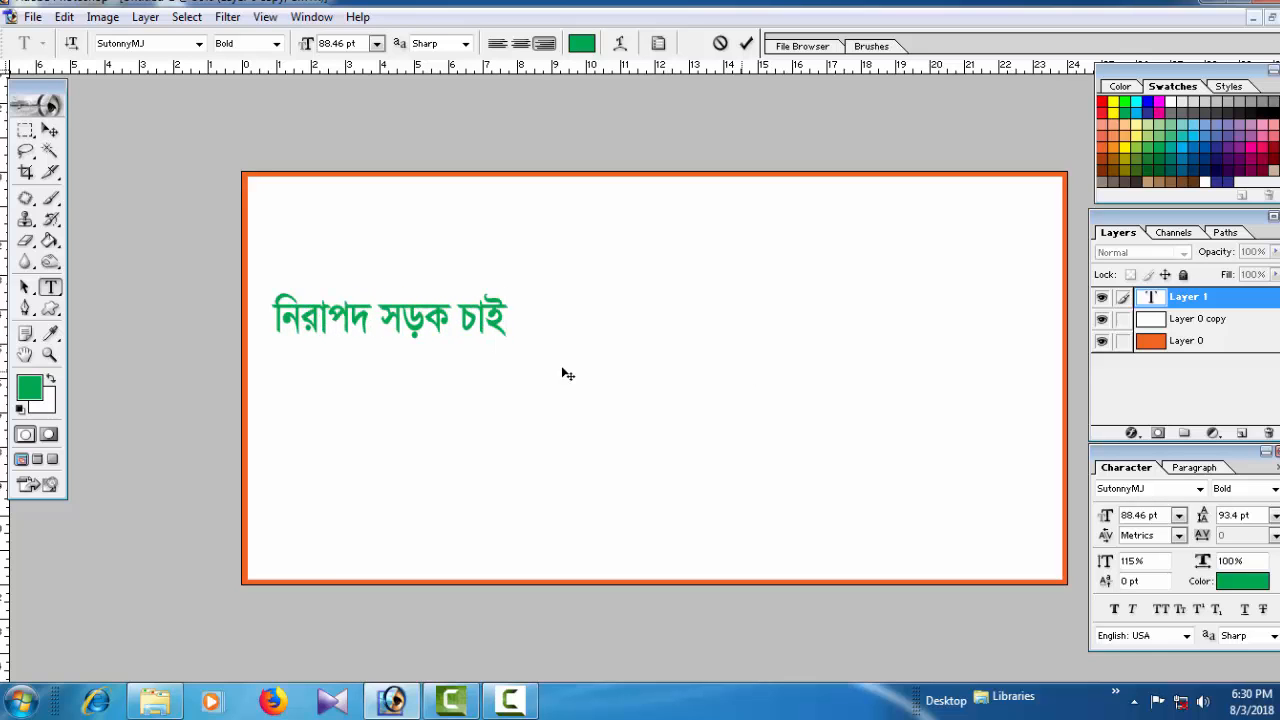
click(50, 130)
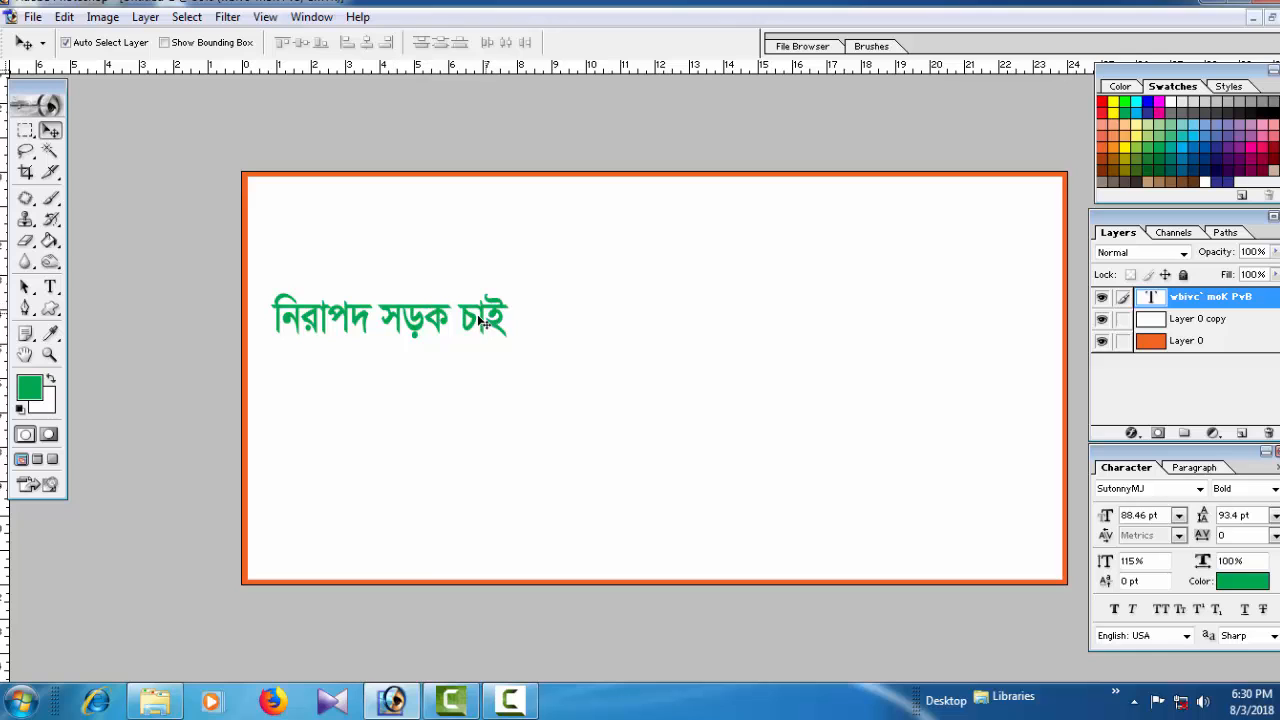
Enlarge the green text to about 22.5 inches wide and place it across the canvas's upper part
drag(470, 317, 989, 294)
key(ctrl+t)
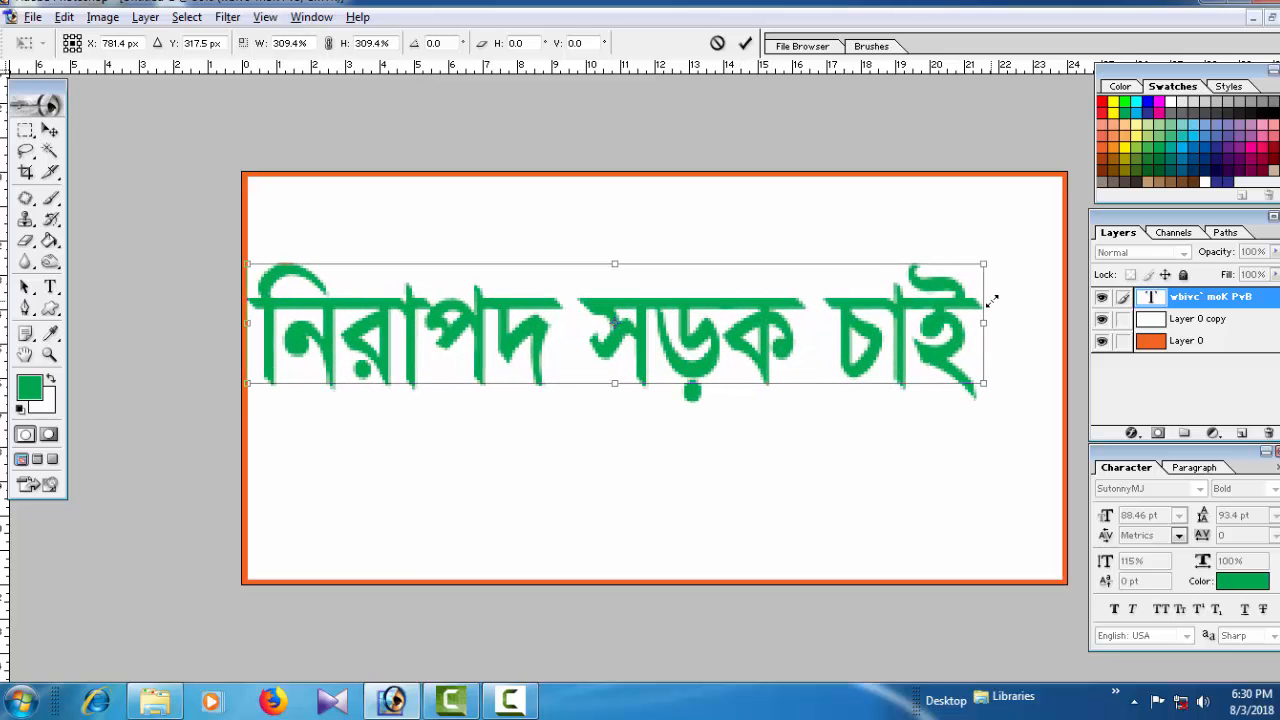
drag(848, 306, 867, 232)
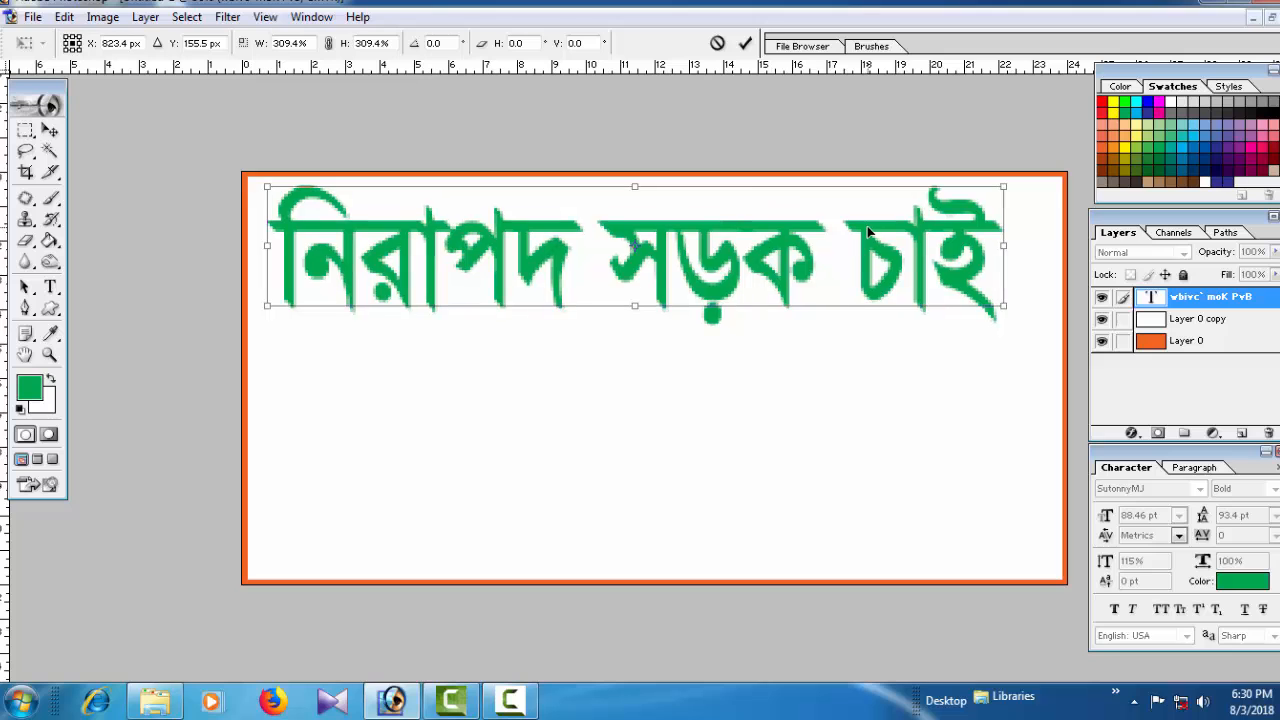
drag(1003, 307, 1052, 314)
key(Return)
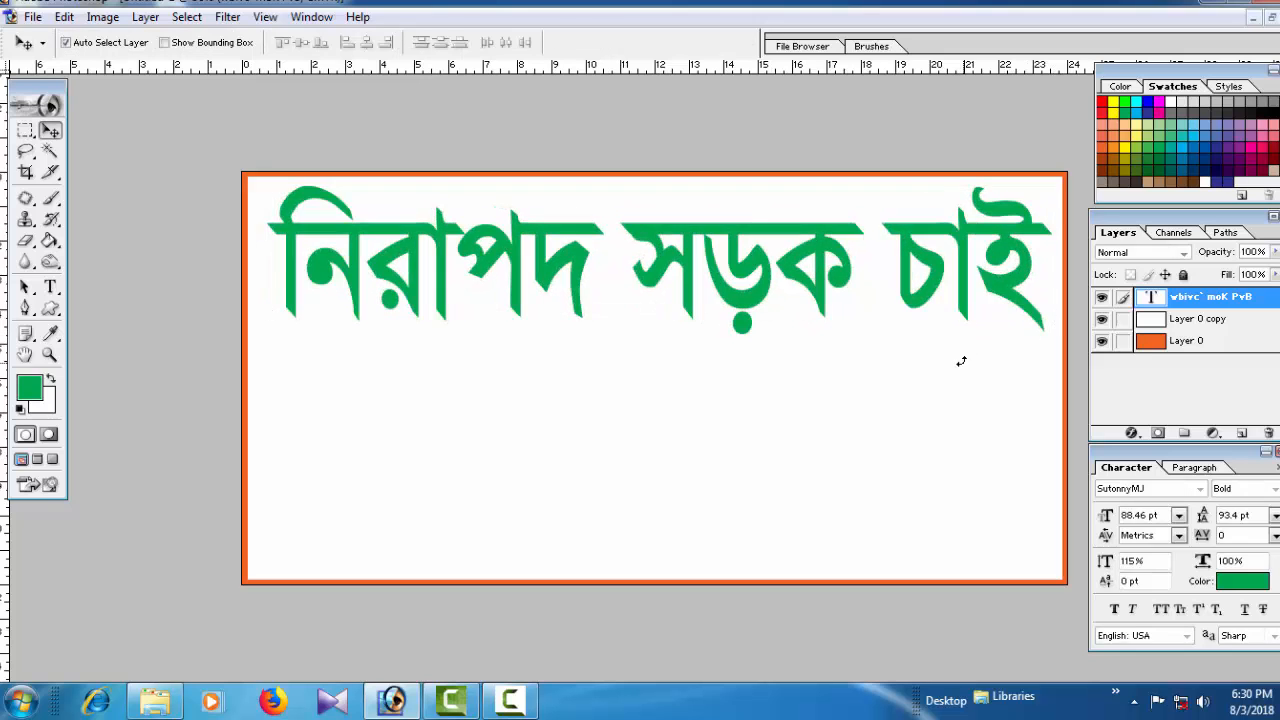
Duplicate the green headline below the original and scale the copy down to about 15 inches wide
alt+click(838, 341)
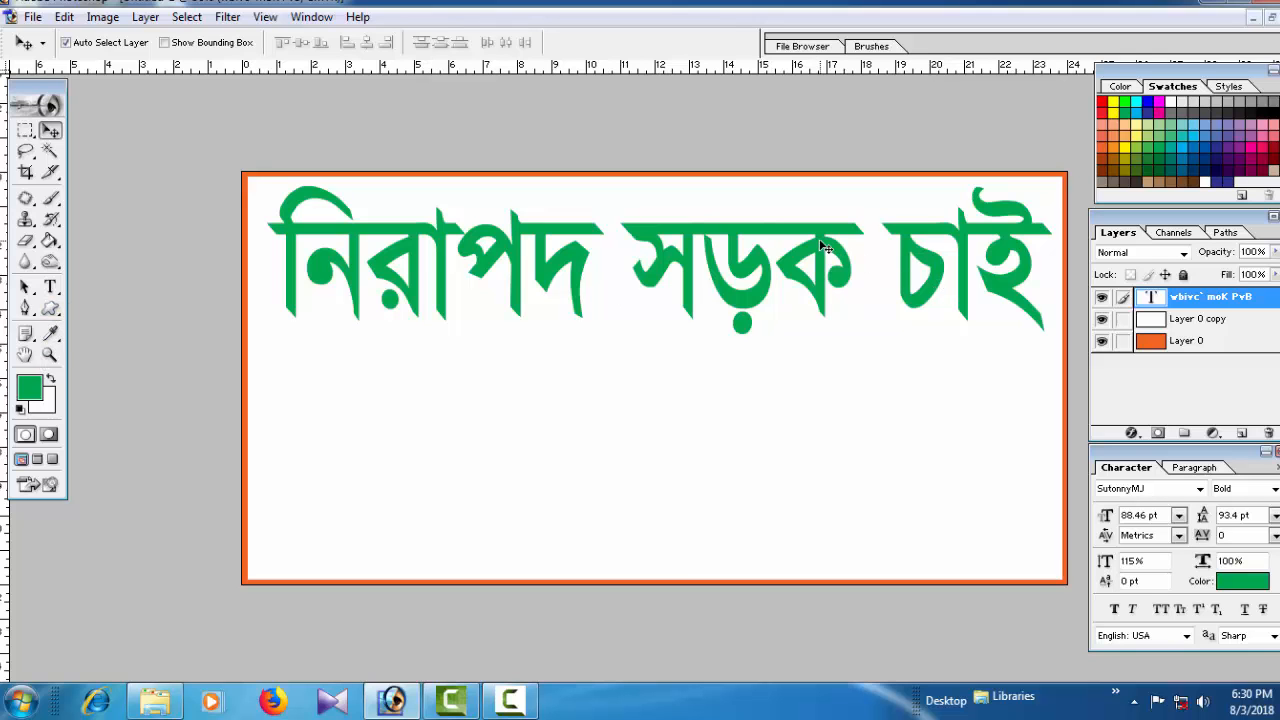
drag(816, 247, 806, 422)
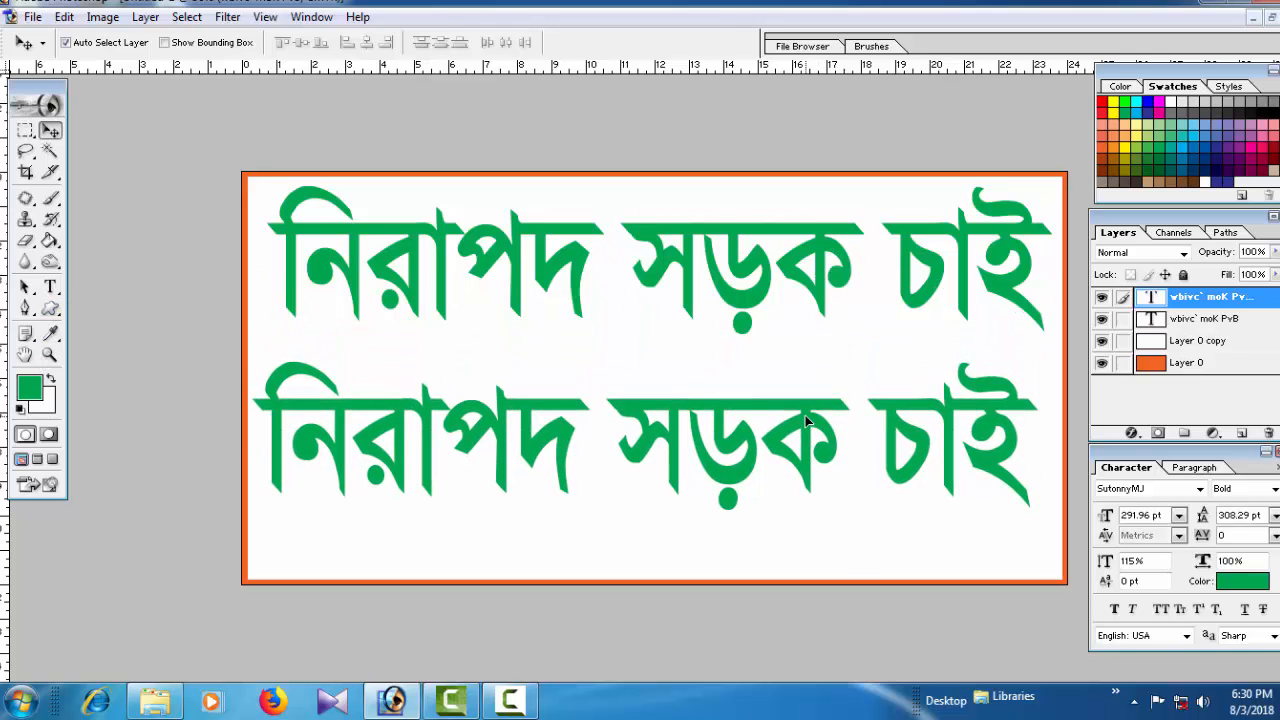
key(ctrl+t)
drag(1040, 360, 903, 374)
click(25, 262)
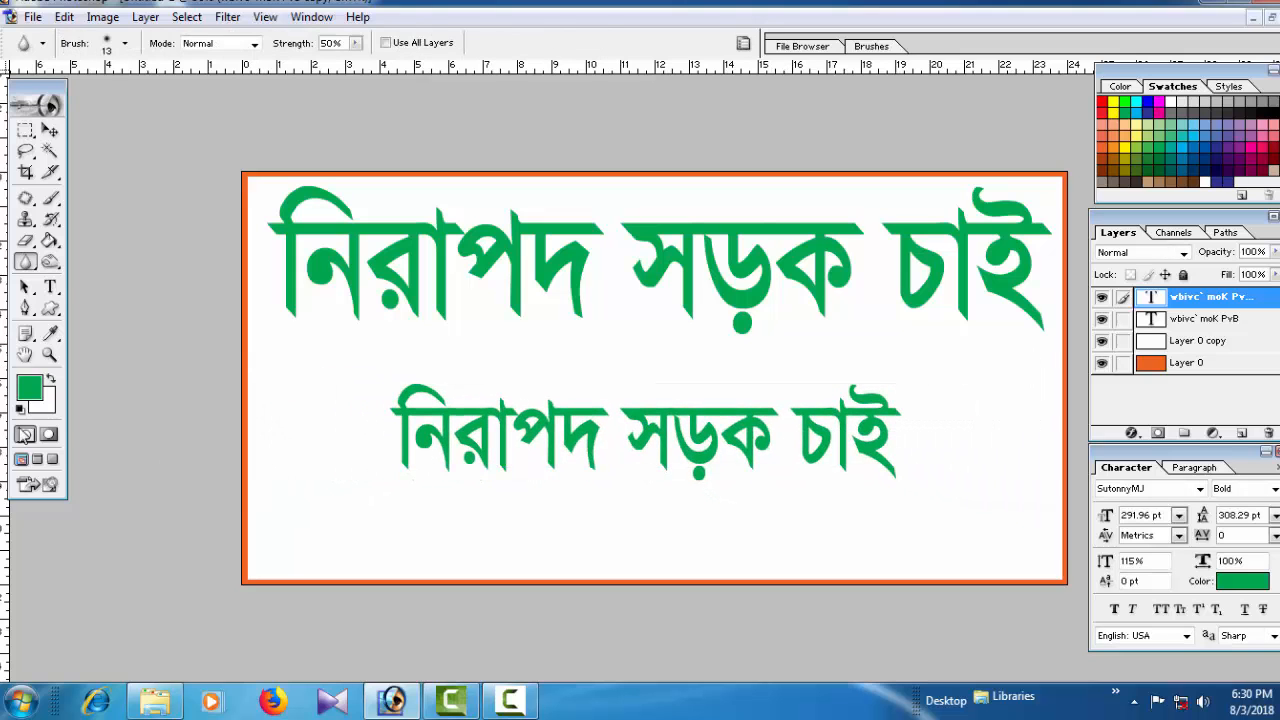
Replace the duplicated headline's text with "ড্রাইভিং লাইসেন্স অবশ্যই বাধ্যতামূলক করতে হবে।"
click(50, 287)
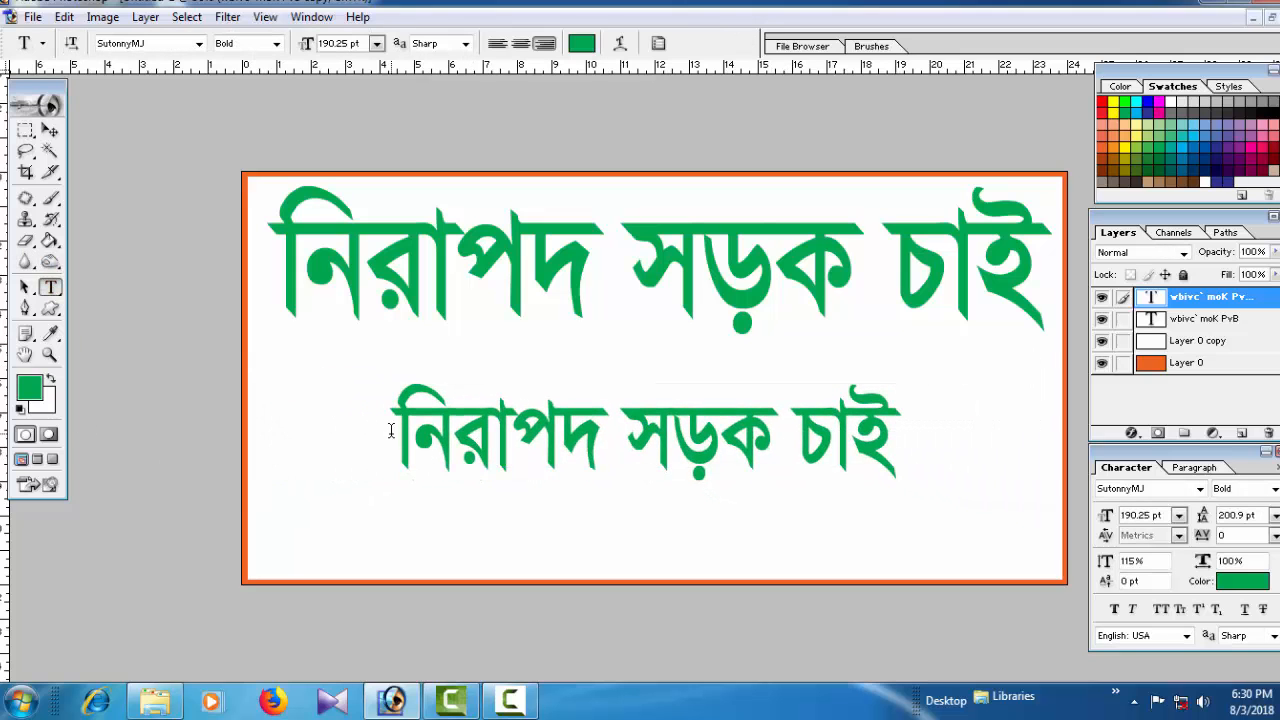
drag(392, 430, 995, 430)
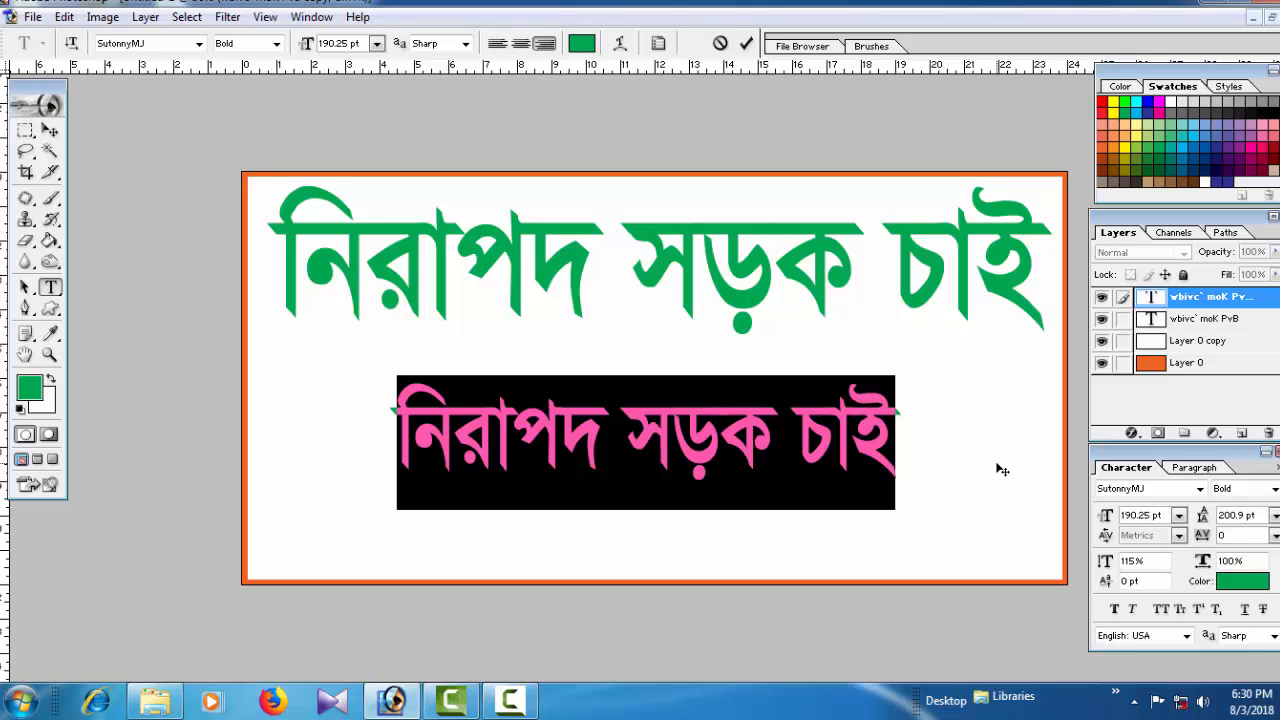
text(ড্রা)
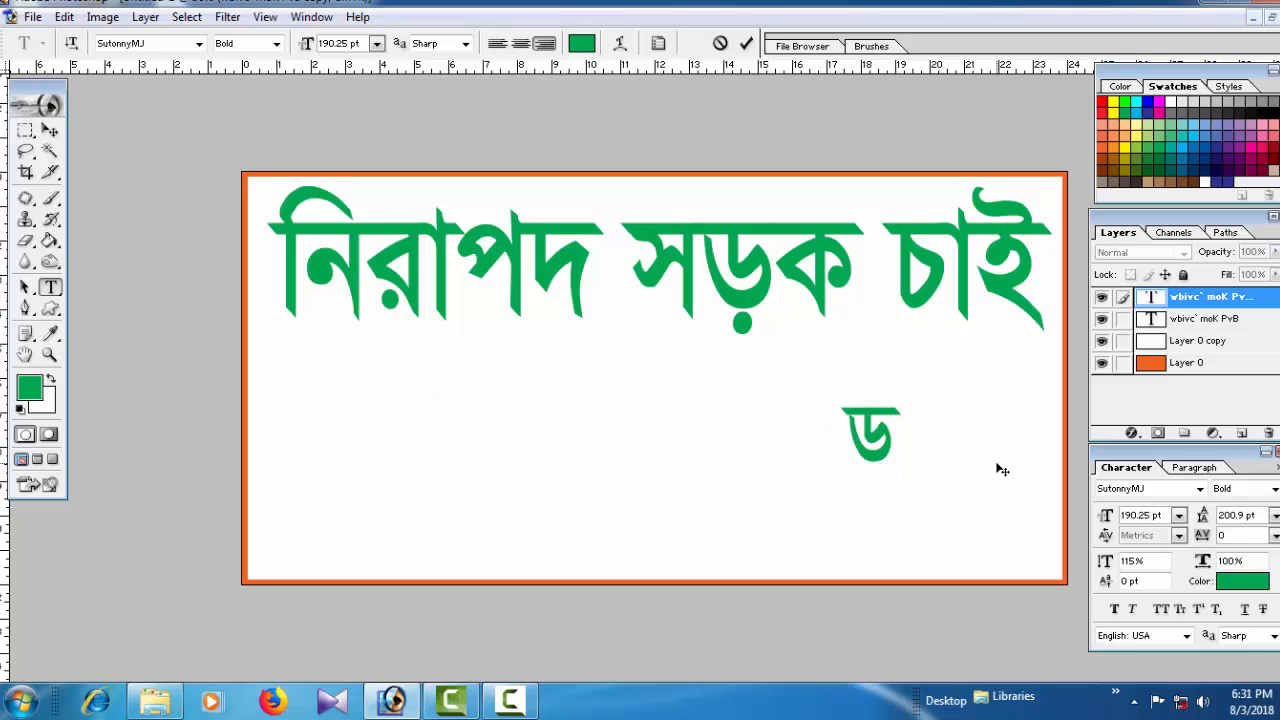
text(ইভিং)
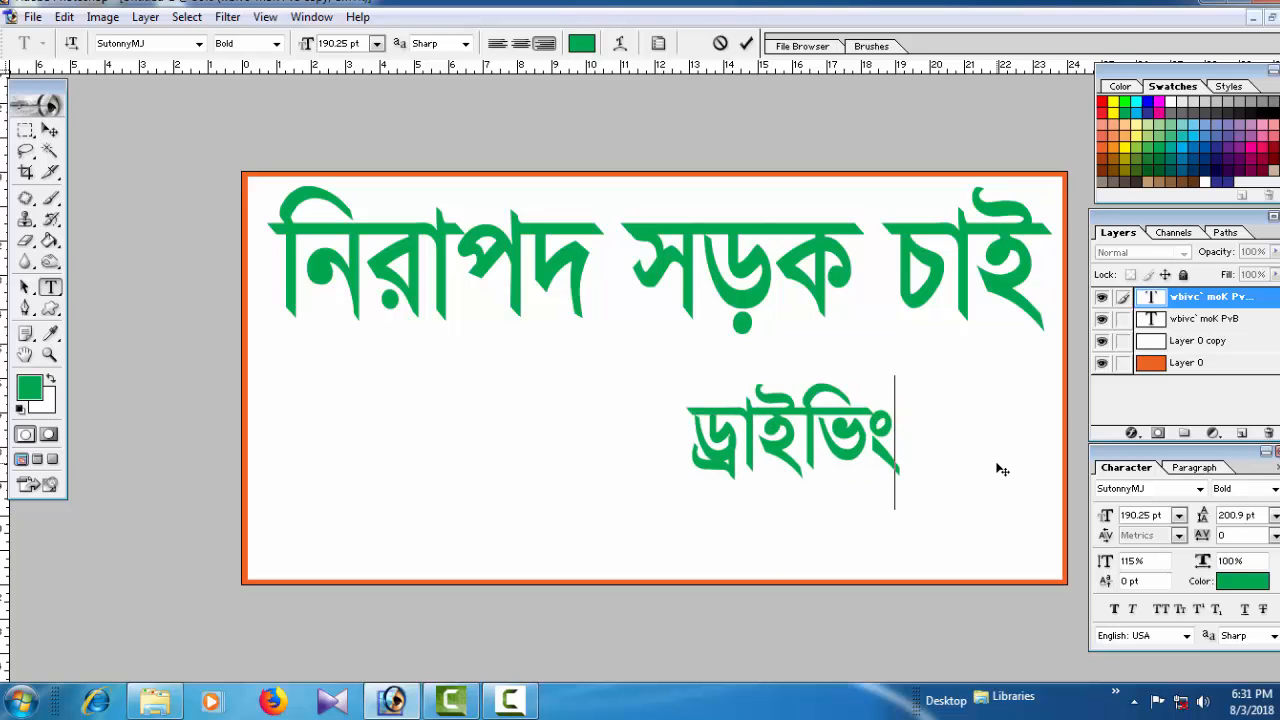
text( লাই)
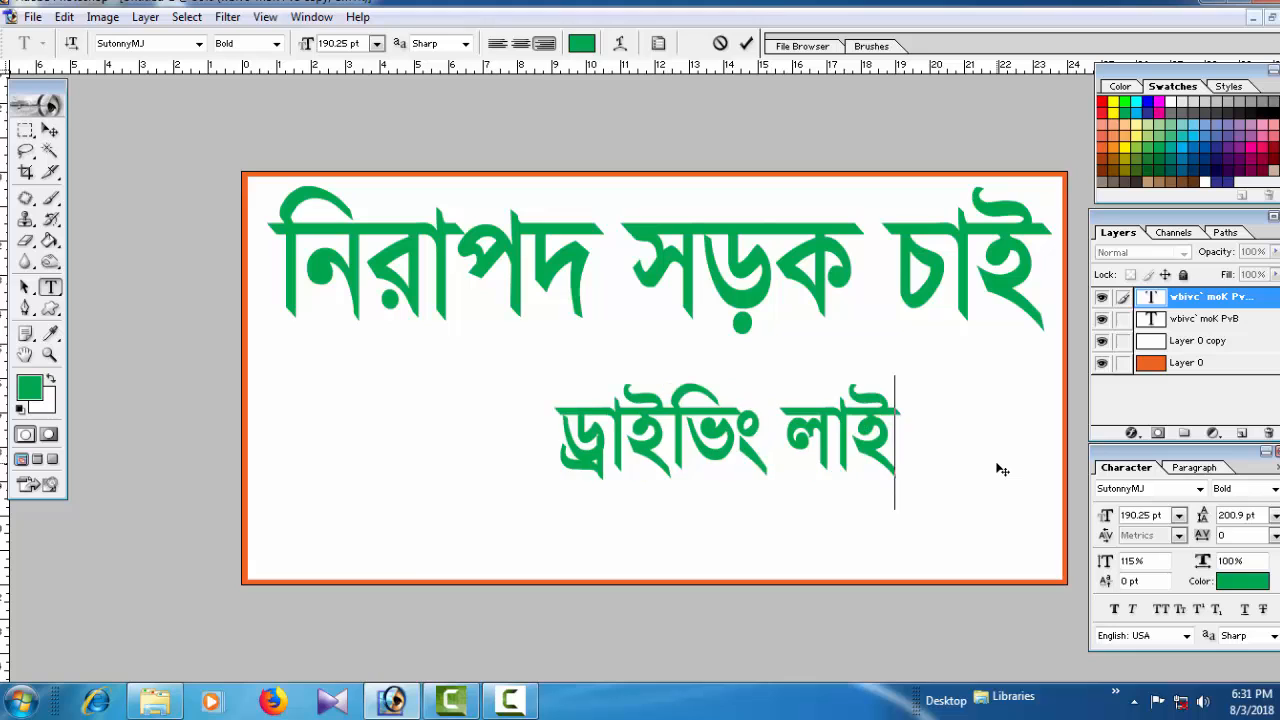
text(সেন্স)
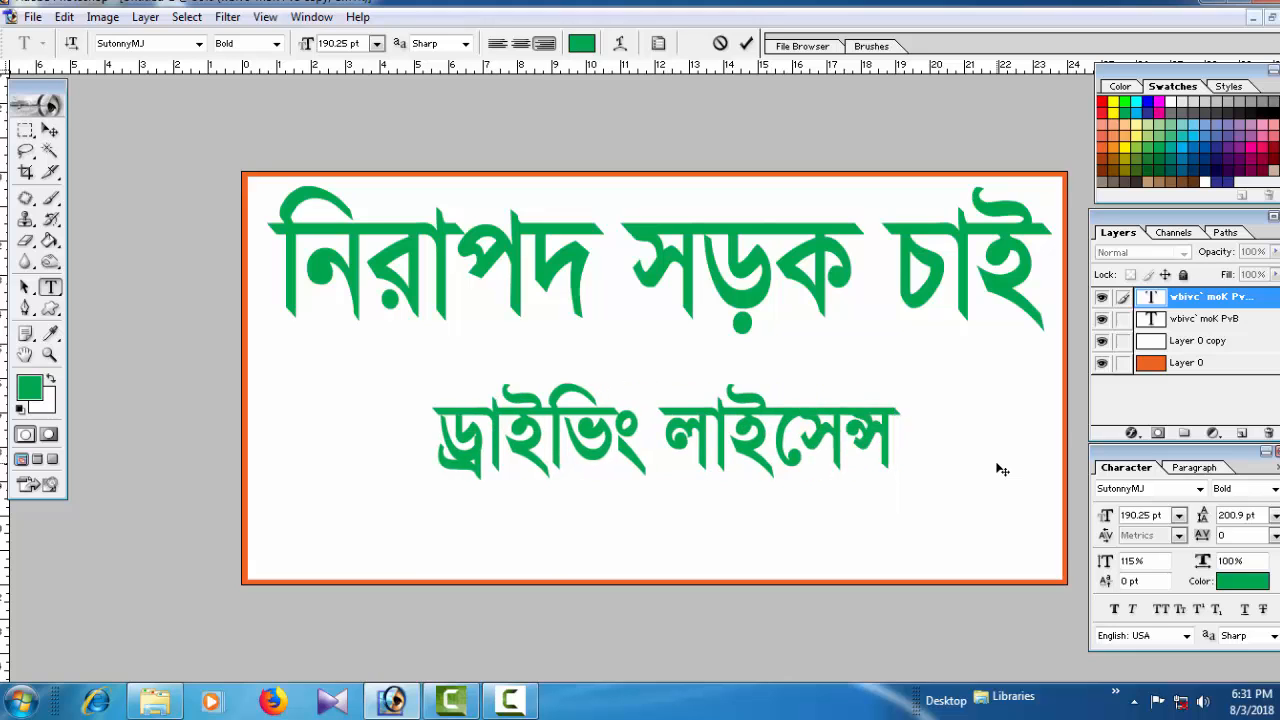
text( অবশ্য)
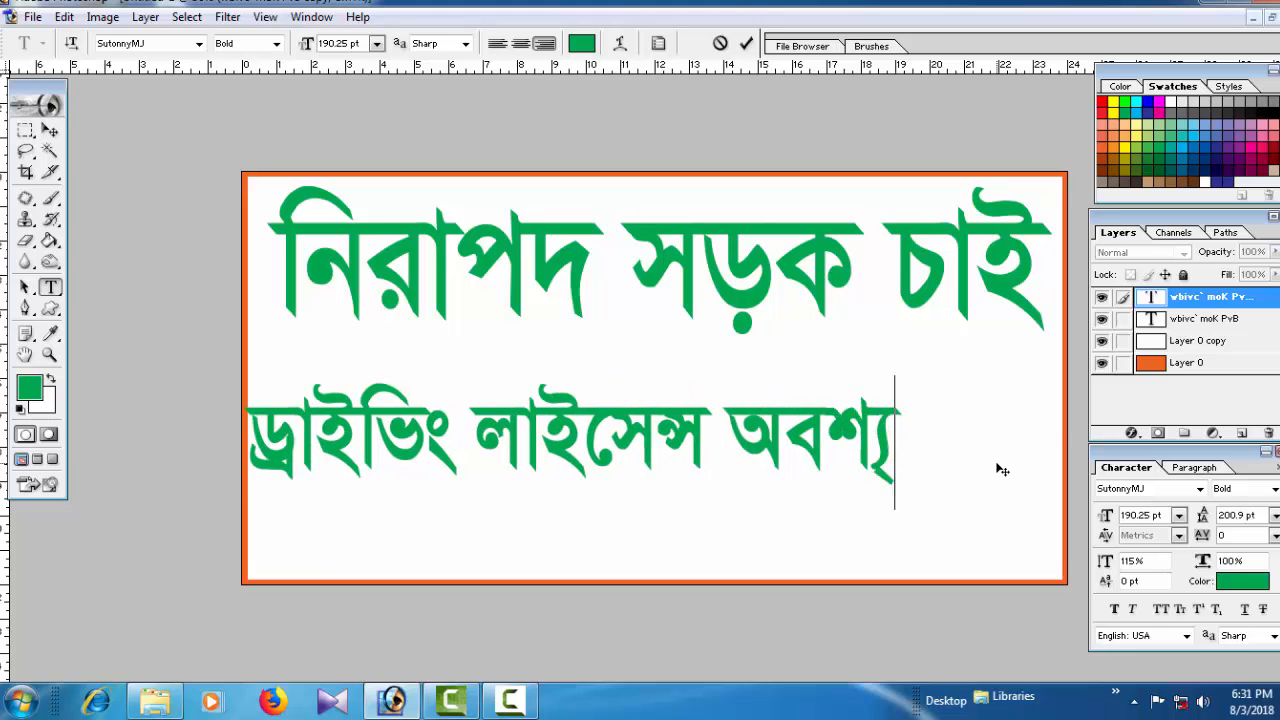
text(ই)
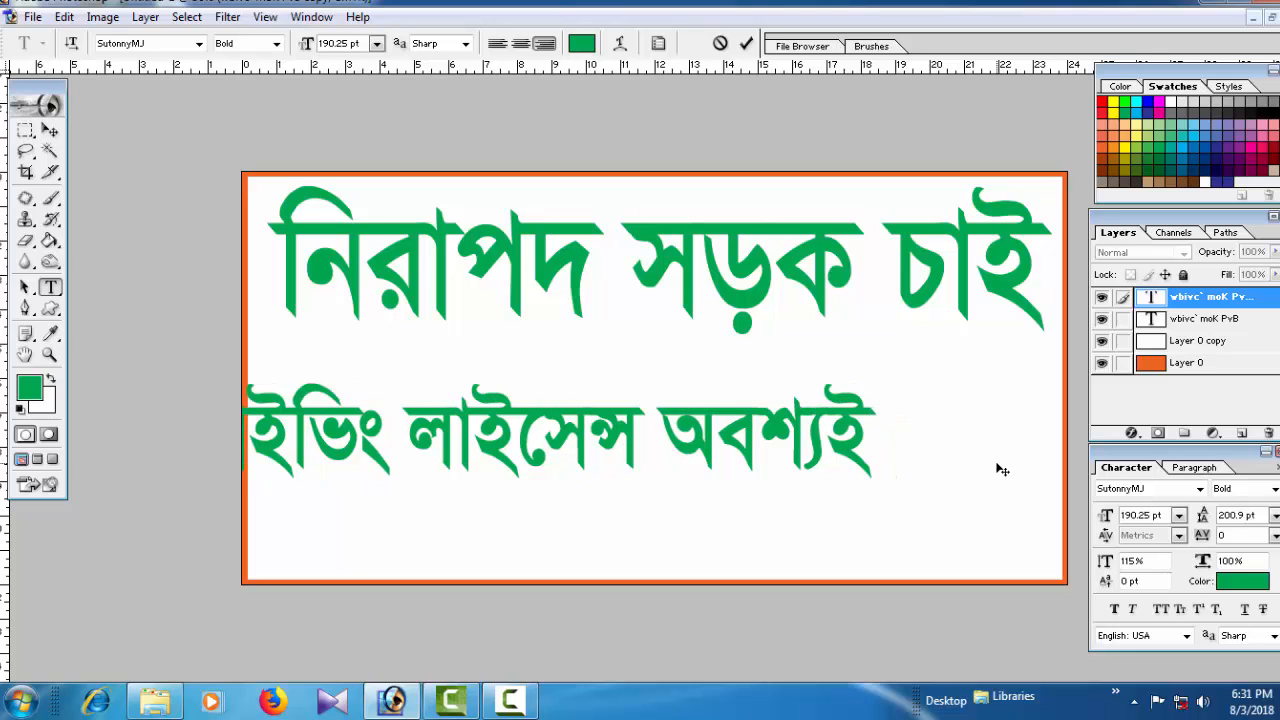
text( বাধ্য)
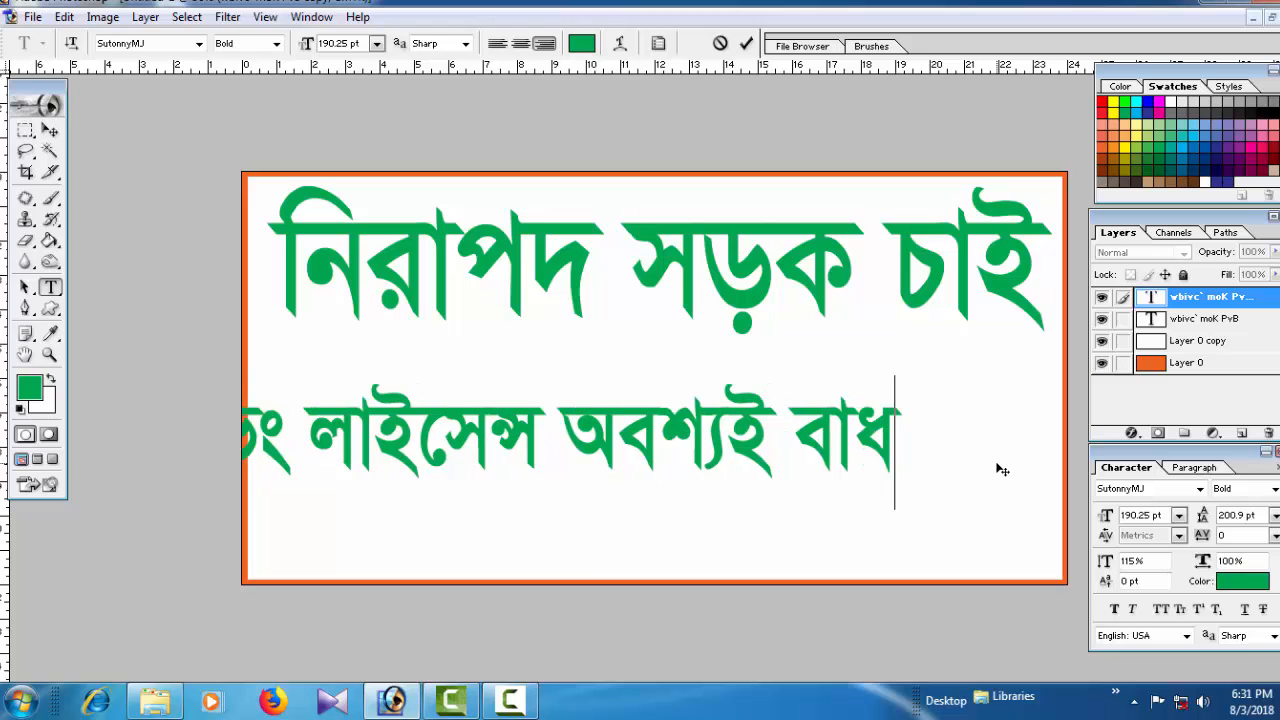
text(তামূ)
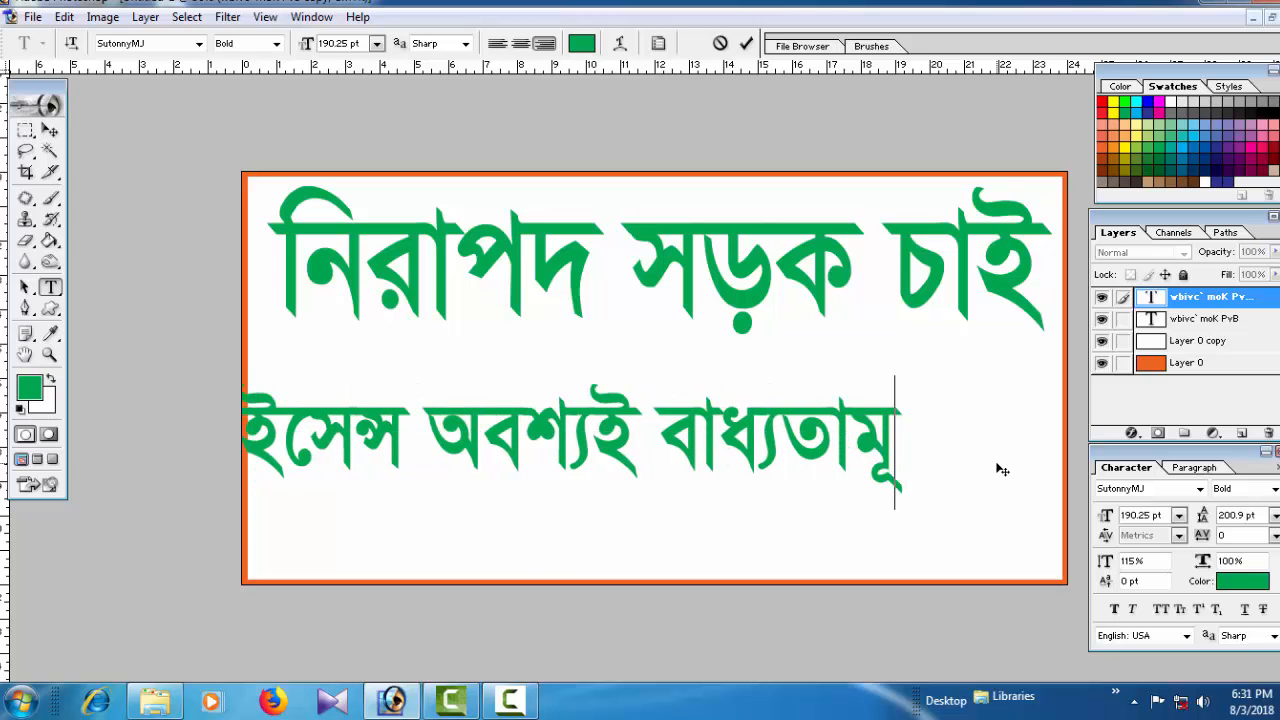
text(লক করতে )
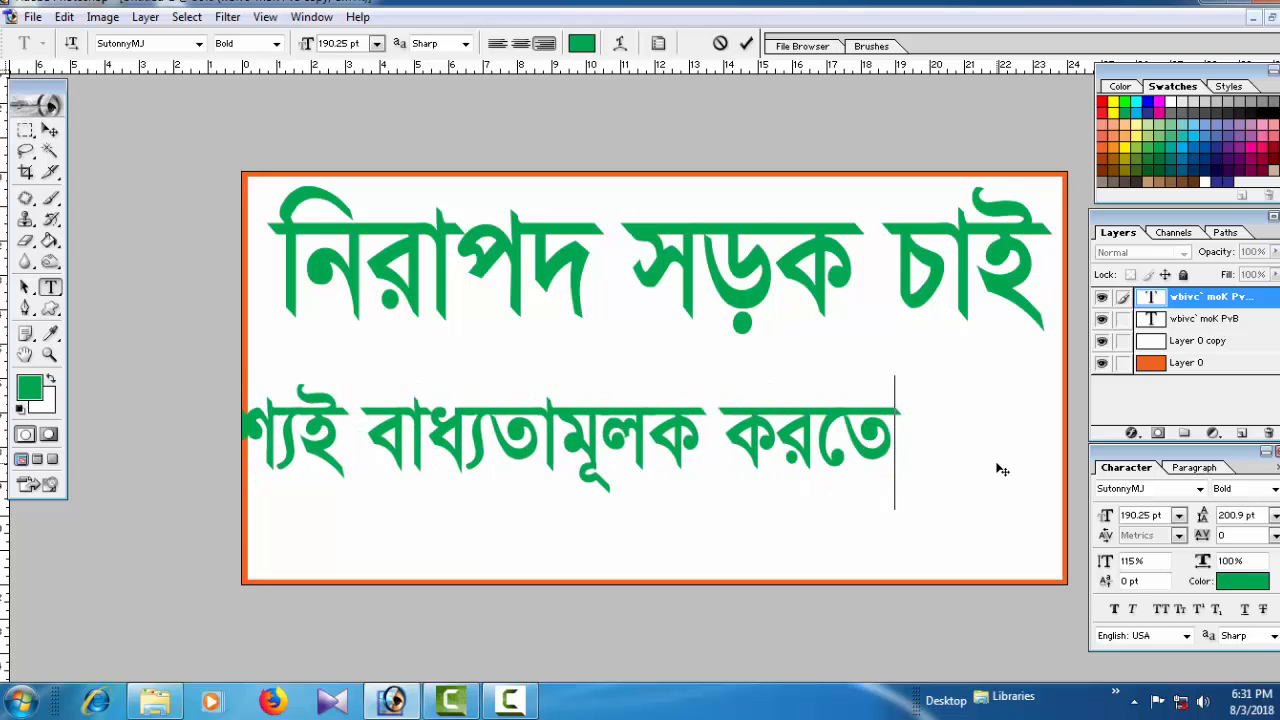
text(হবে।)
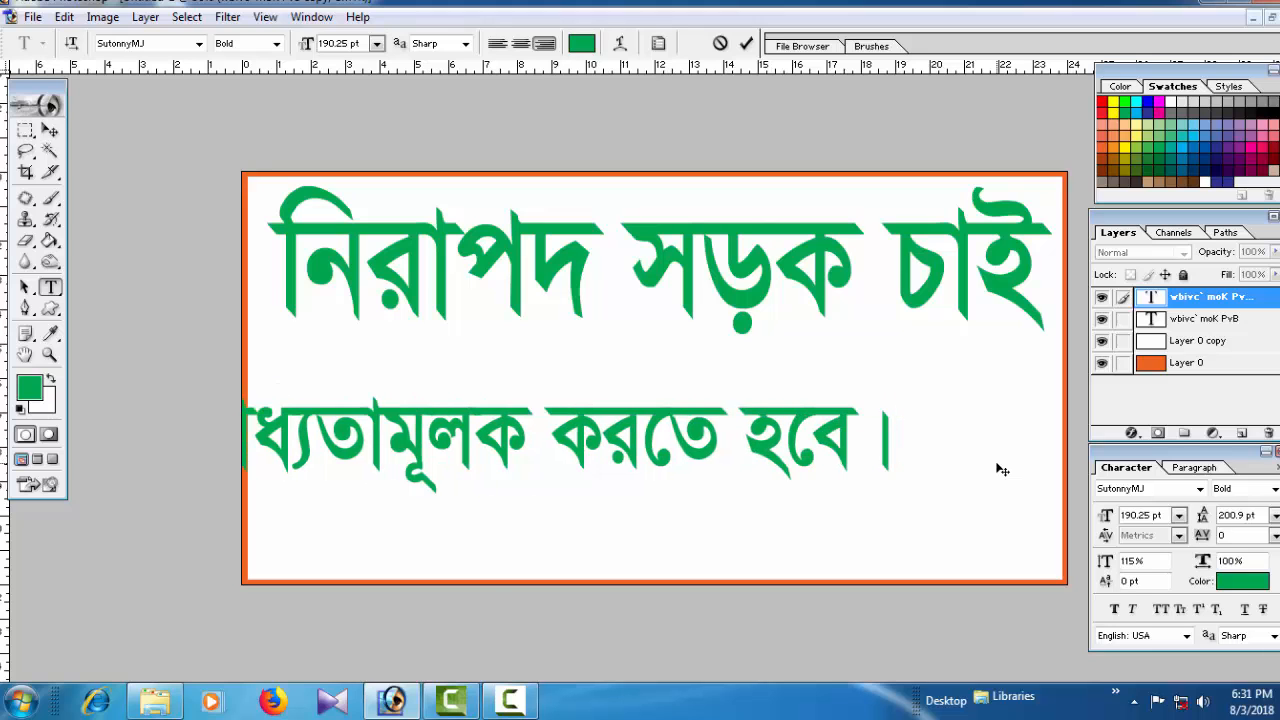
Move the driving licence line to the banner's right edge and narrow it horizontally from its left side
click(50, 131)
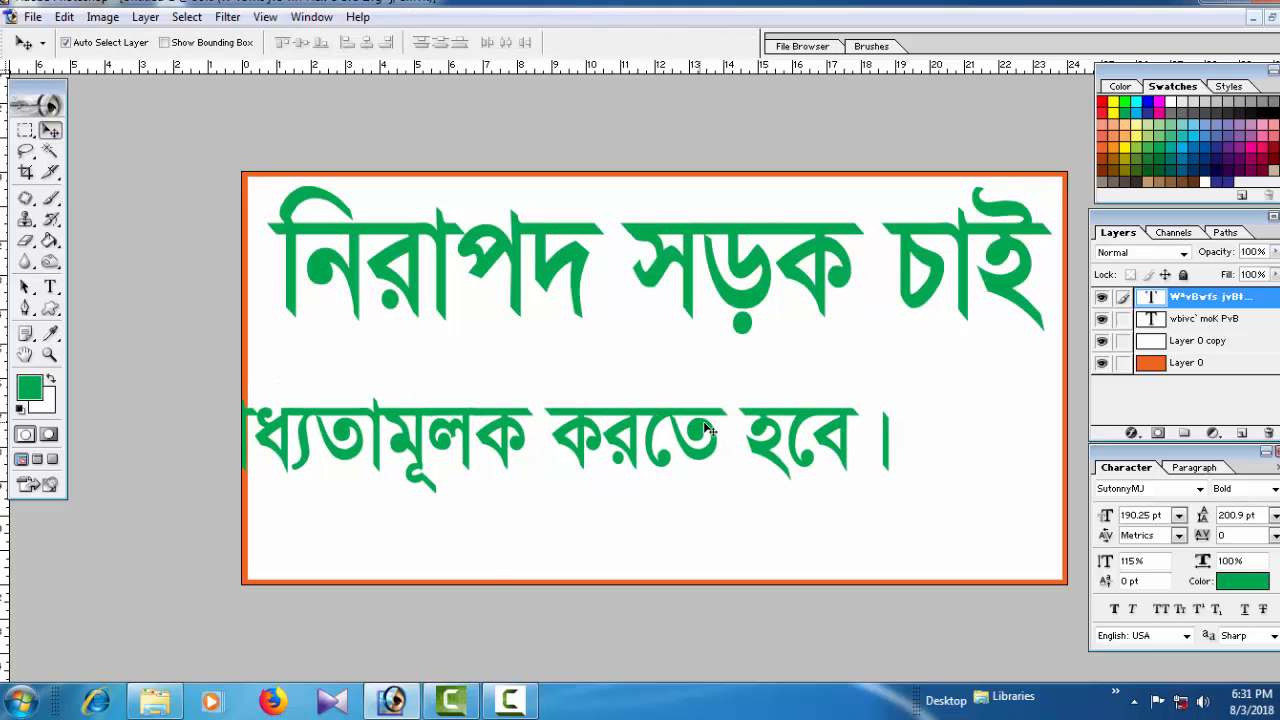
drag(705, 428, 890, 428)
key(ctrl+t)
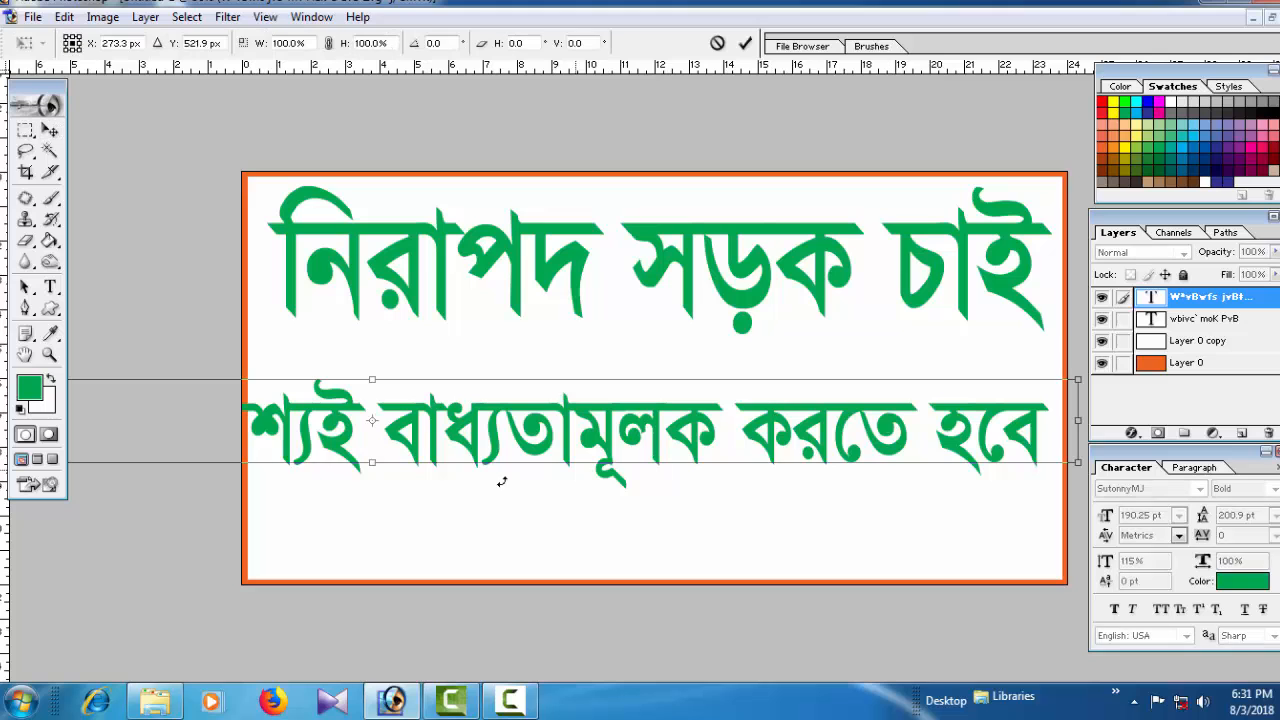
key(ctrl+minus)
key(ctrl+minus)
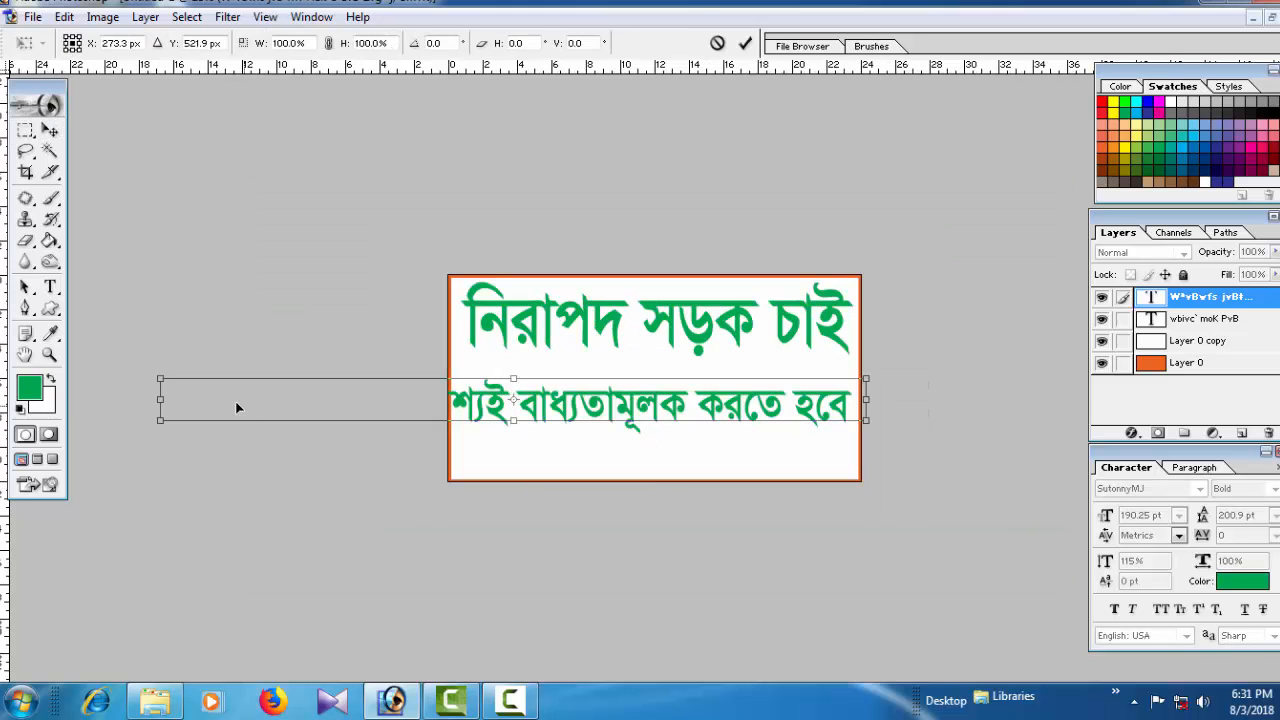
drag(163, 392, 287, 399)
key(Return)
Break the driving licence text into two lines before "বাধ্যতামূলক" and place it below the headline, inside the border
click(50, 287)
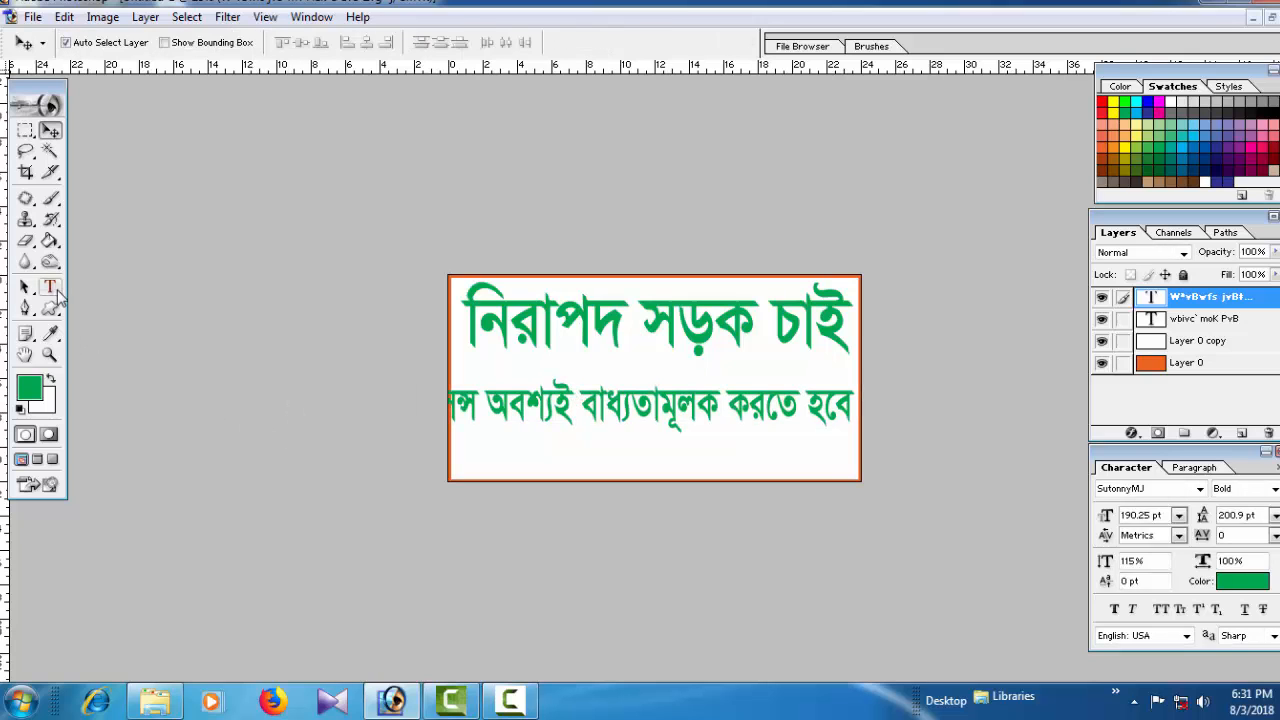
click(578, 400)
key(Return)
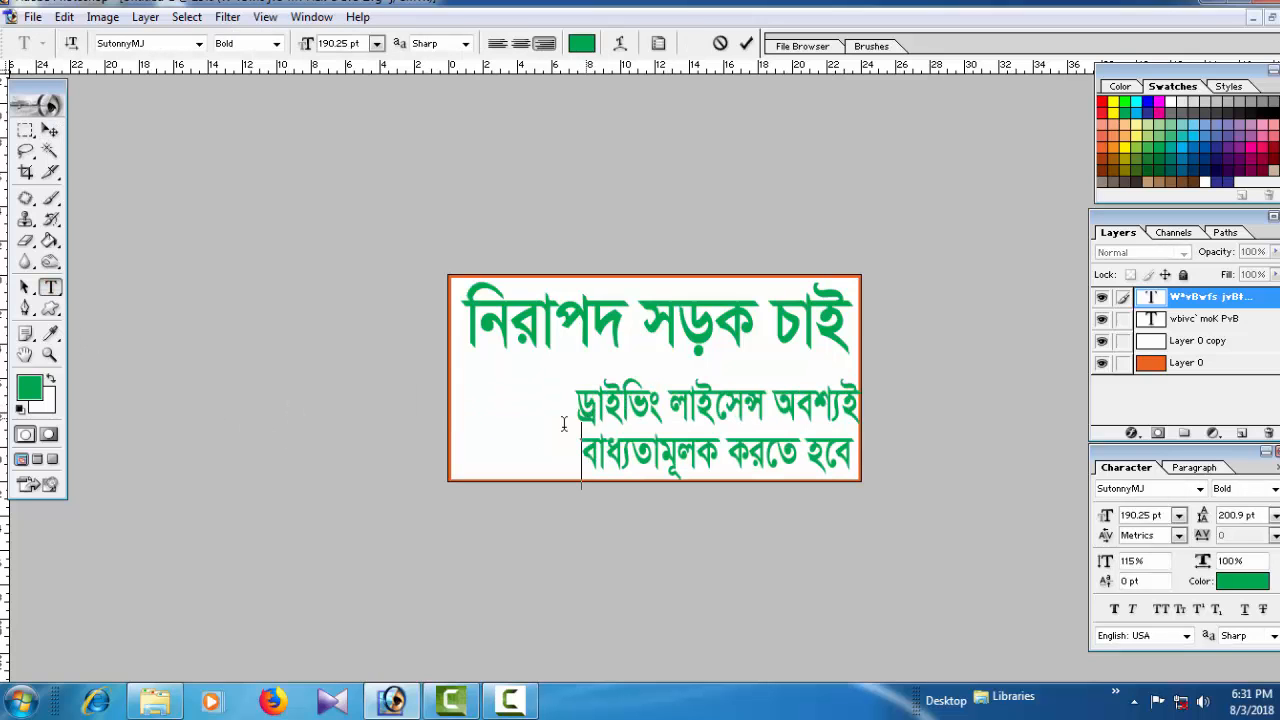
click(50, 131)
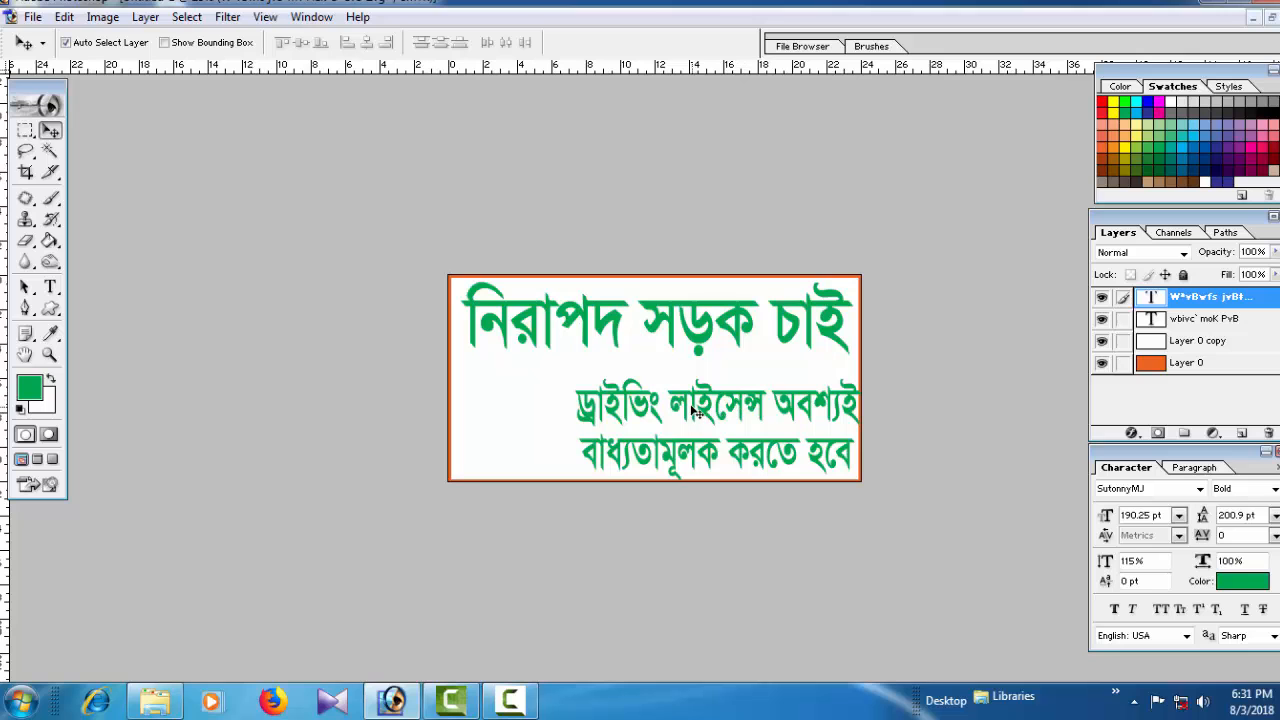
drag(705, 416, 625, 406)
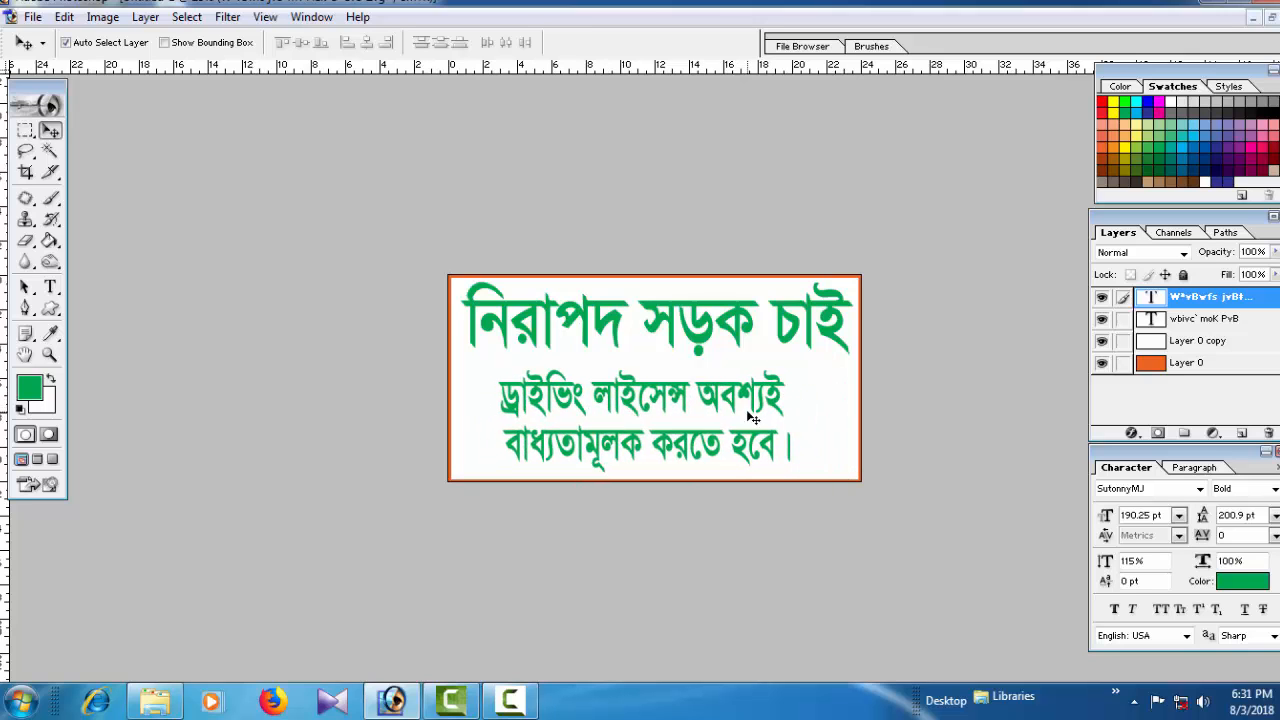
Widen the two-line text to 128.2% of its width, keeping its height at 100%
key(ctrl+plus)
key(ctrl+t)
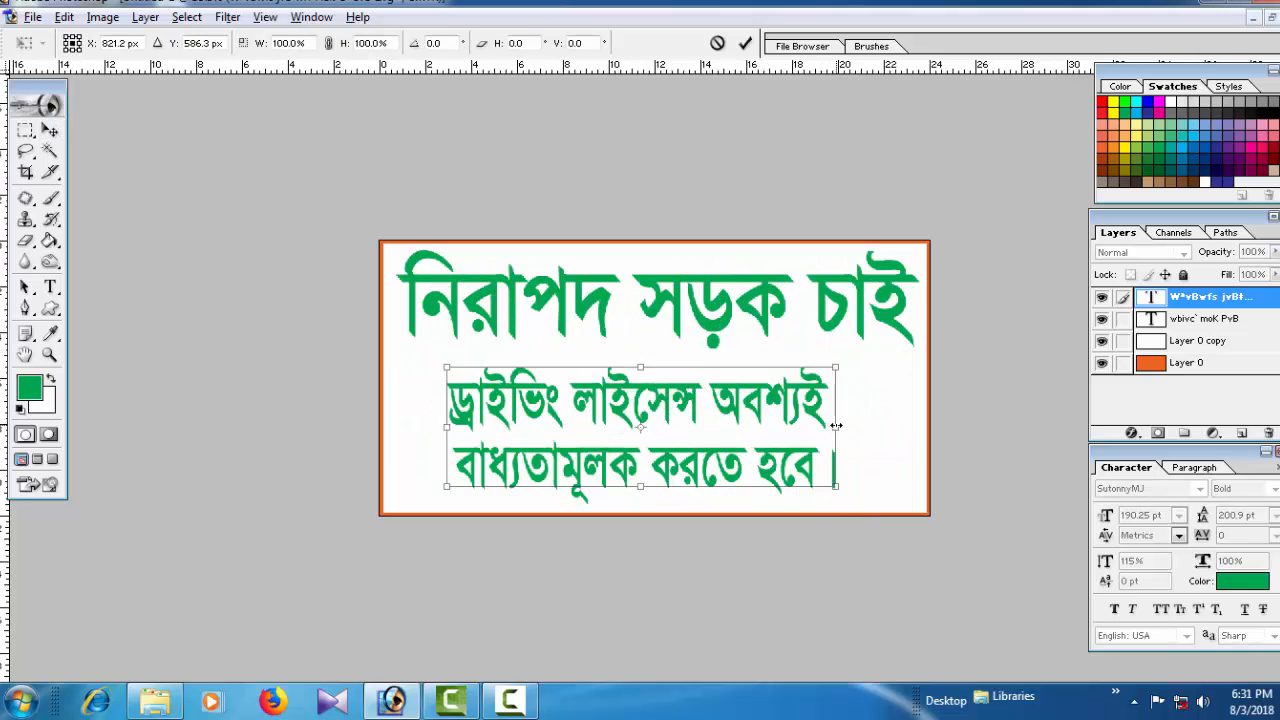
drag(836, 425, 908, 426)
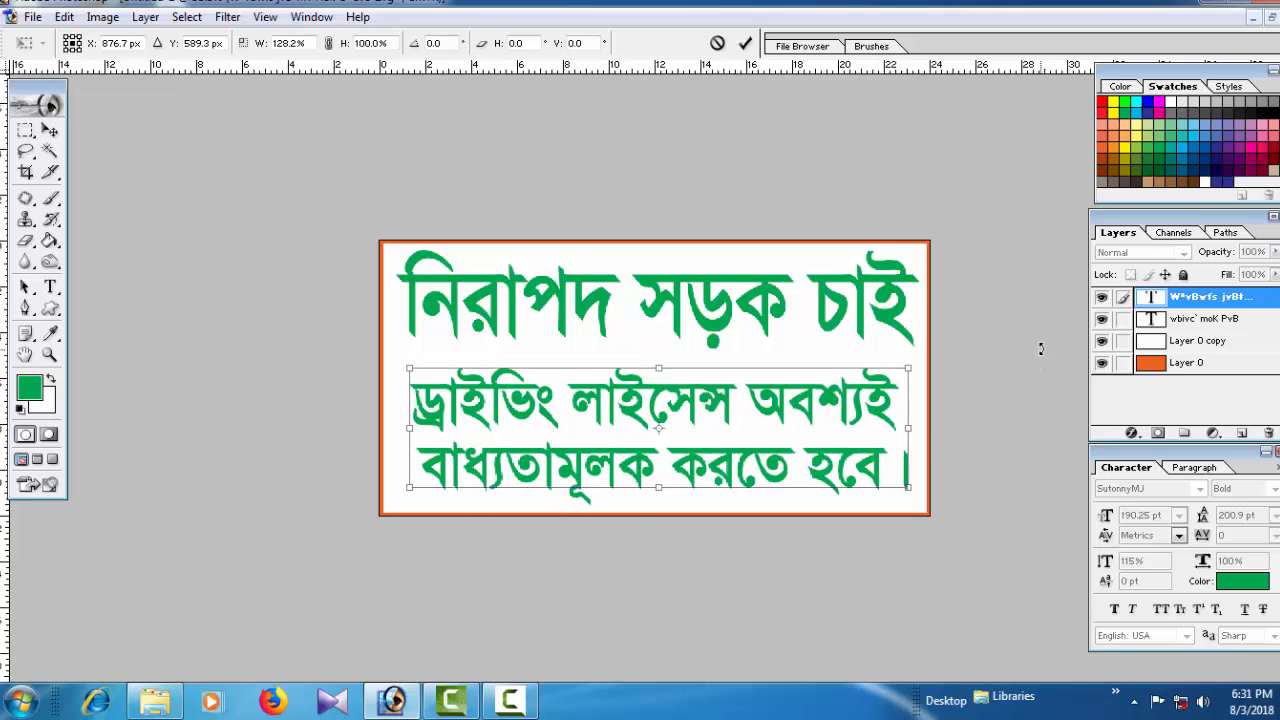
click(745, 43)
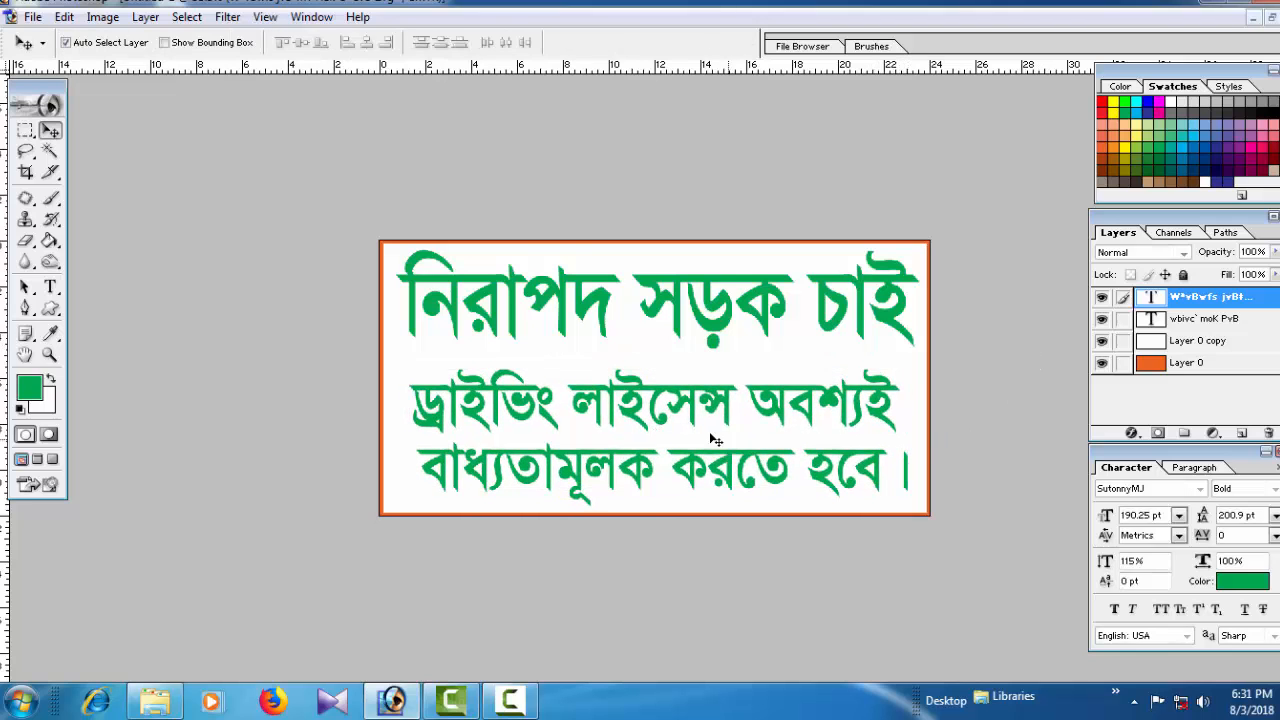
Centre-align the two-line text and move it back beneath the headline, inside the orange border
click(50, 287)
click(497, 43)
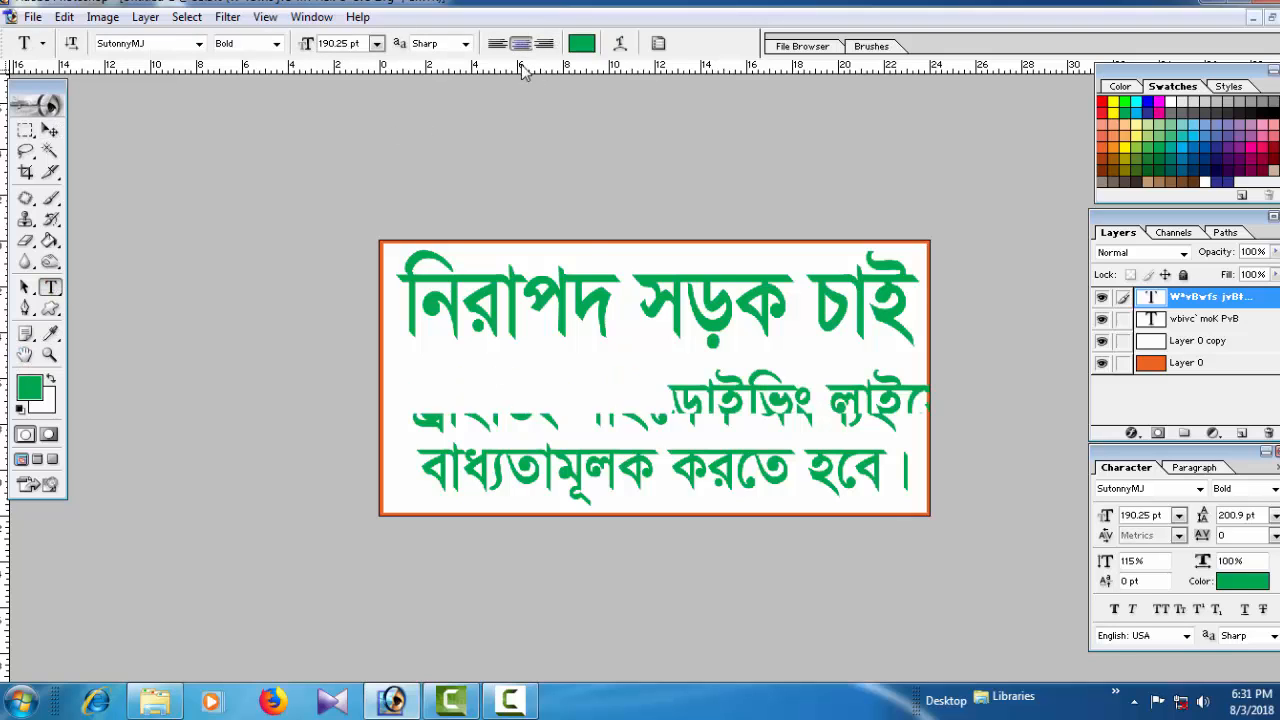
click(50, 131)
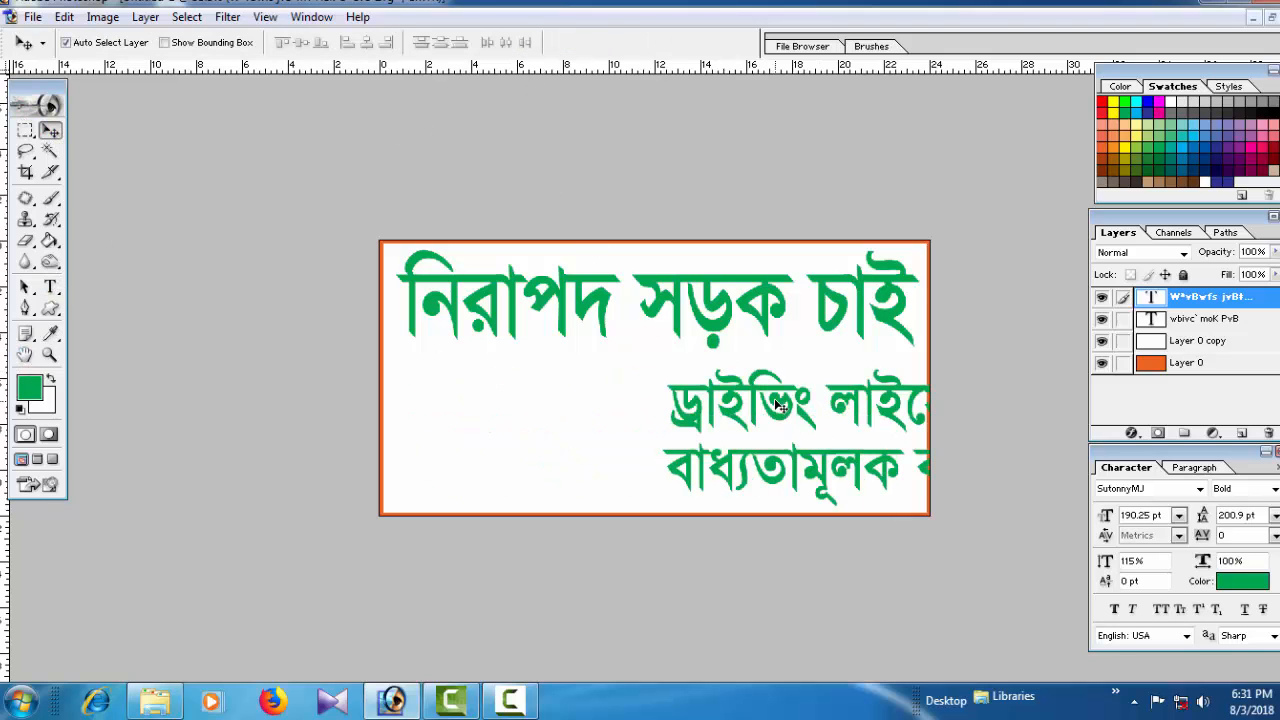
drag(779, 404, 514, 400)
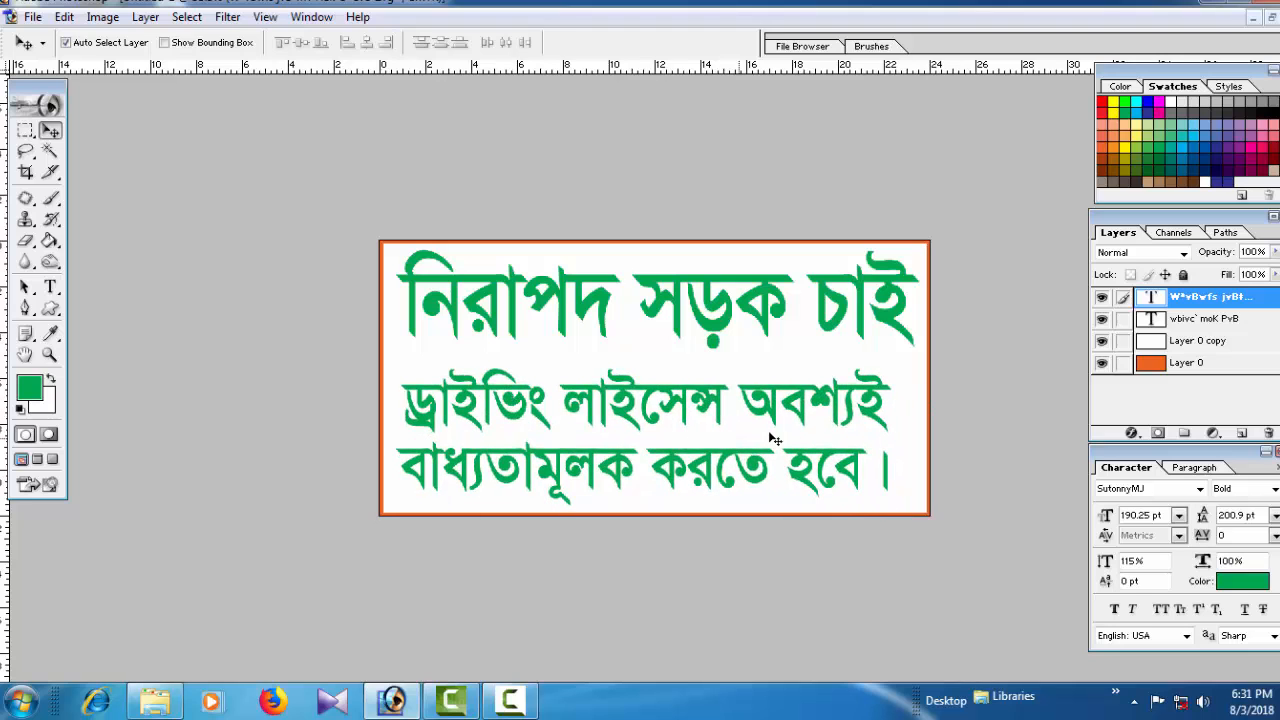
drag(823, 406, 839, 404)
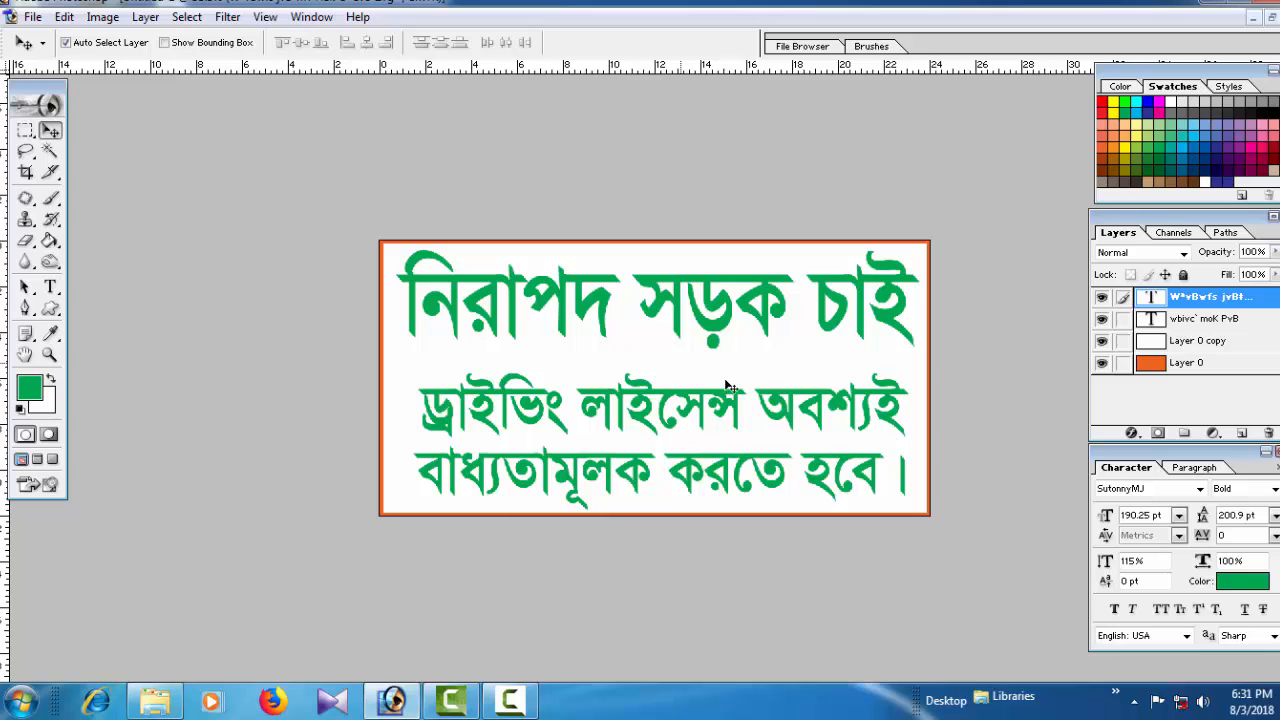
Stretch the headline "নিরাপদ সড়ক চাই" downward to 118% of its height
click(663, 300)
key(ctrl+t)
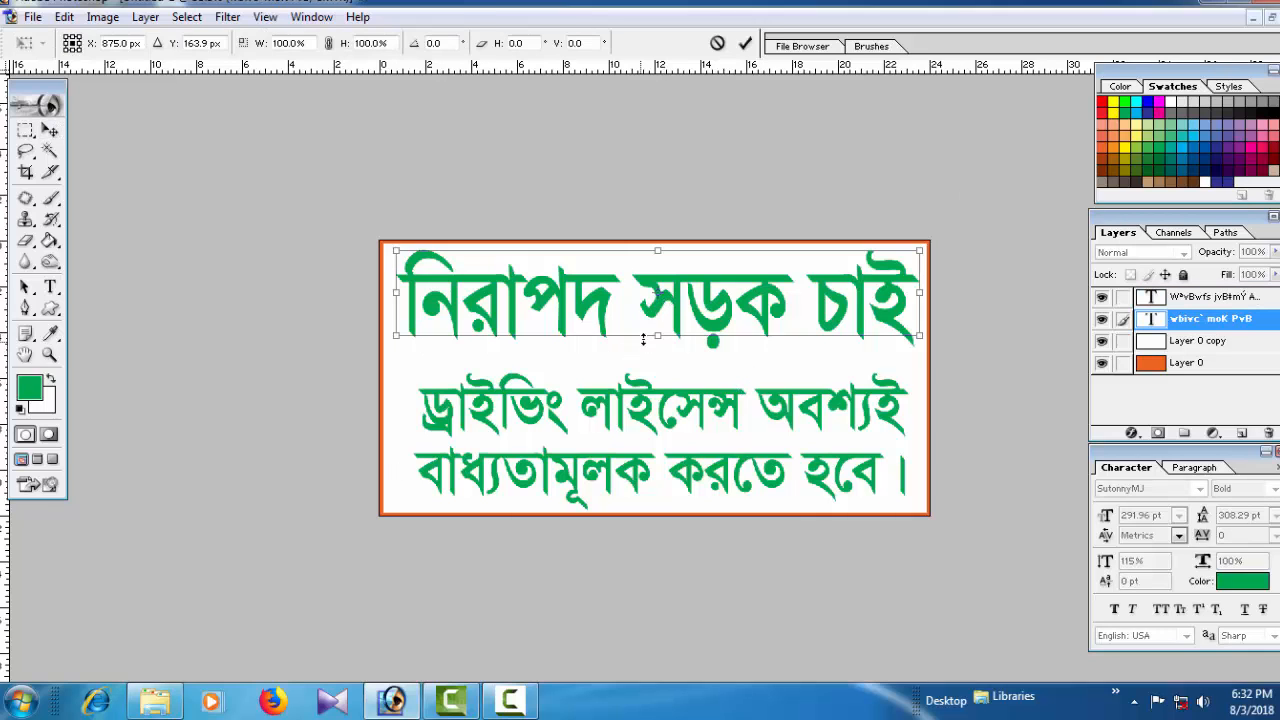
drag(657, 335, 657, 350)
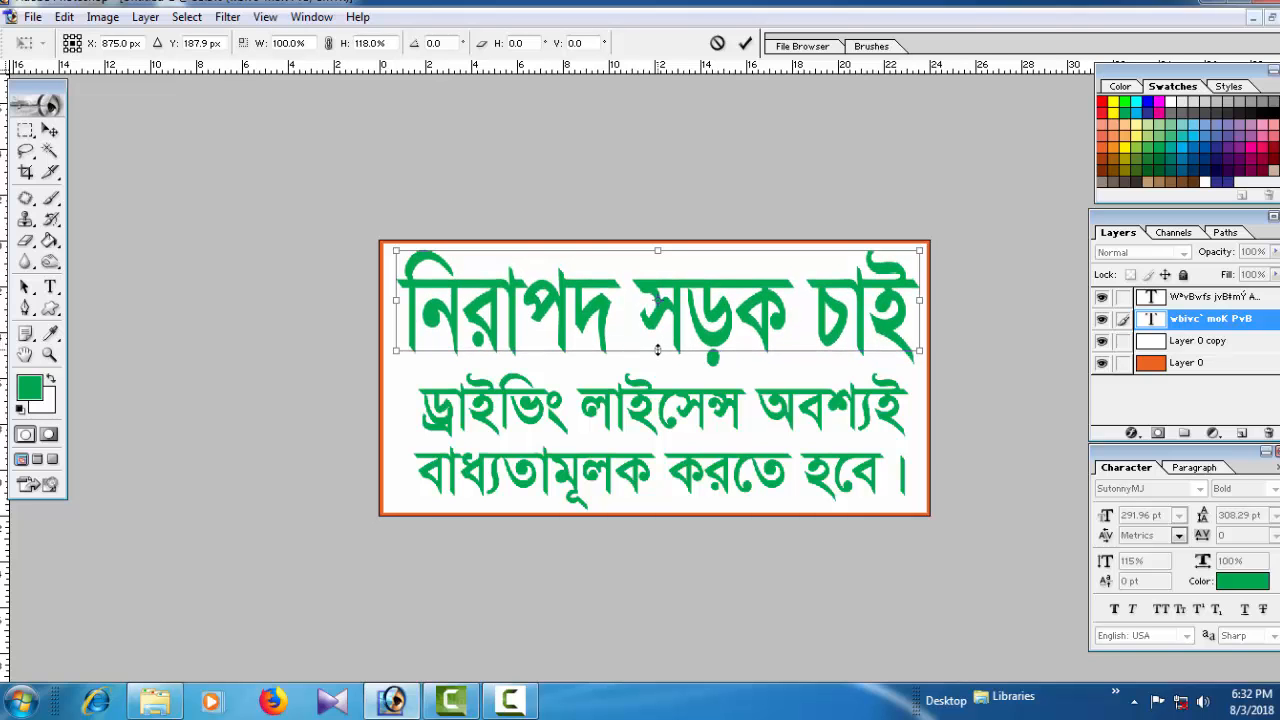
key(Return)
ctrl+click(755, 374)
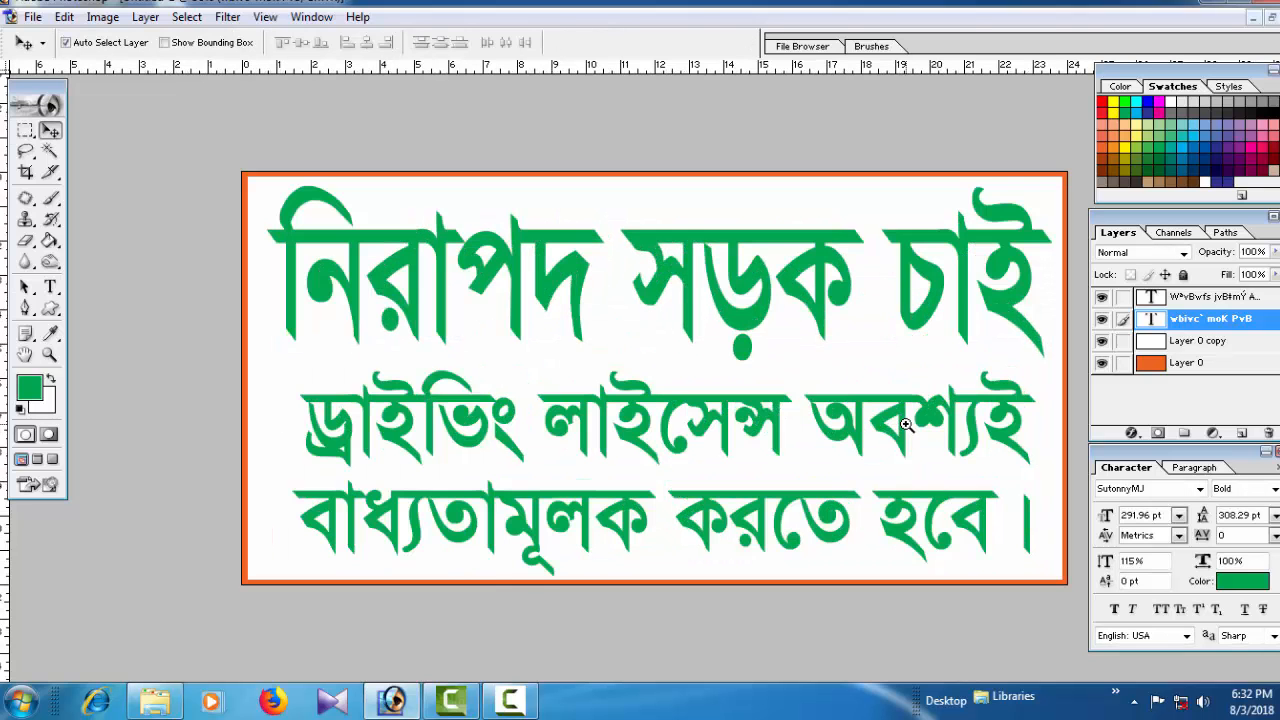
alt+click(797, 377)
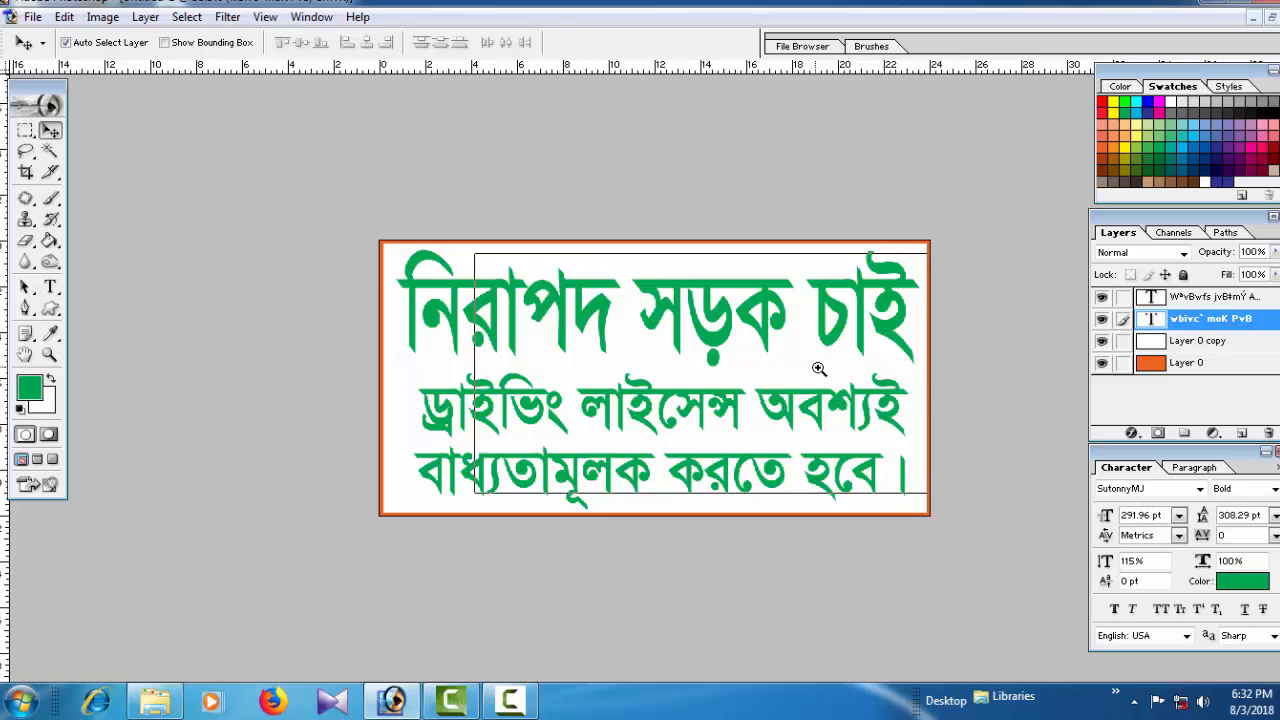
click(822, 371)
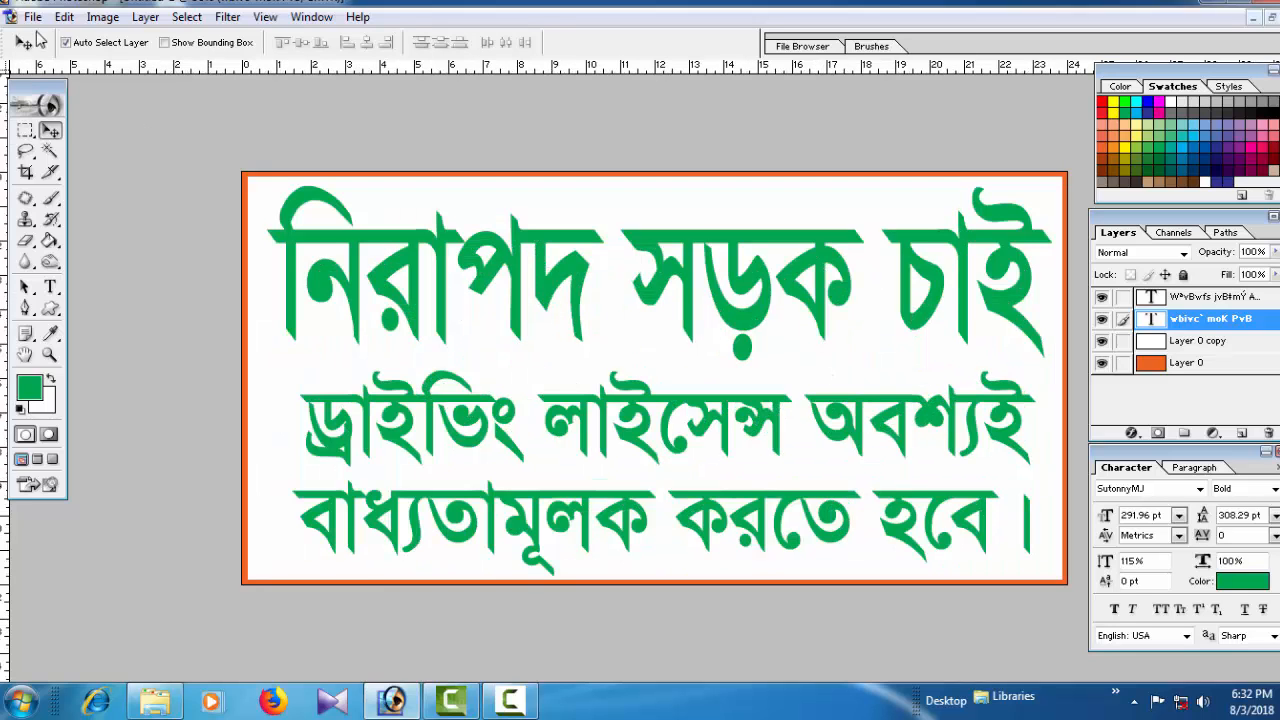
Bring in the blue-green abstract background image from folder b on drive E: and place it above the white panel, inside the orange border
click(611, 267)
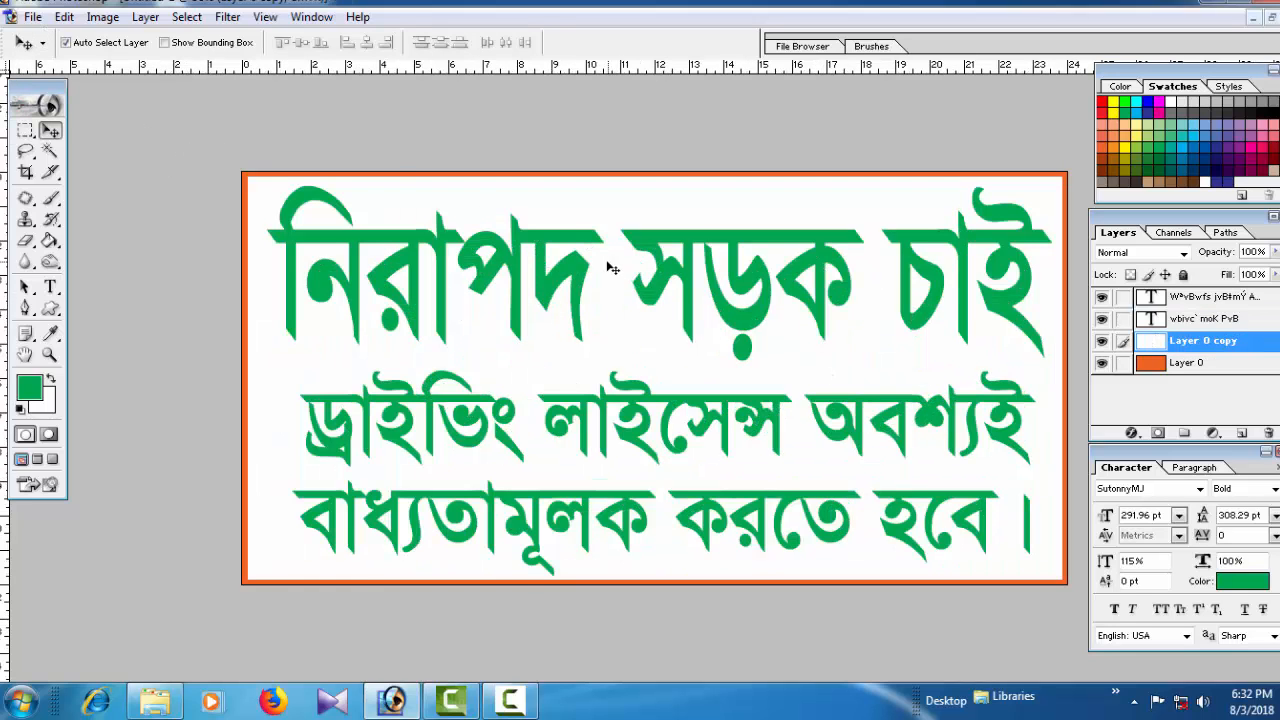
click(30, 17)
click(62, 58)
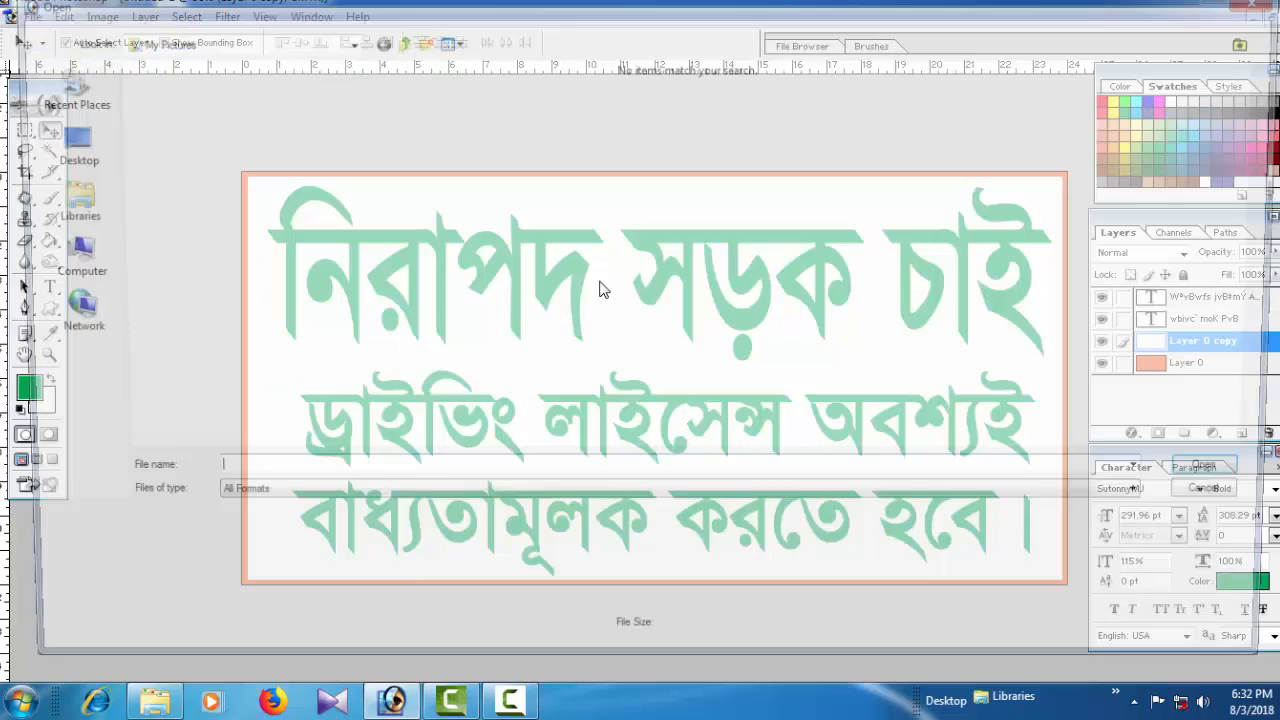
click(56, 145)
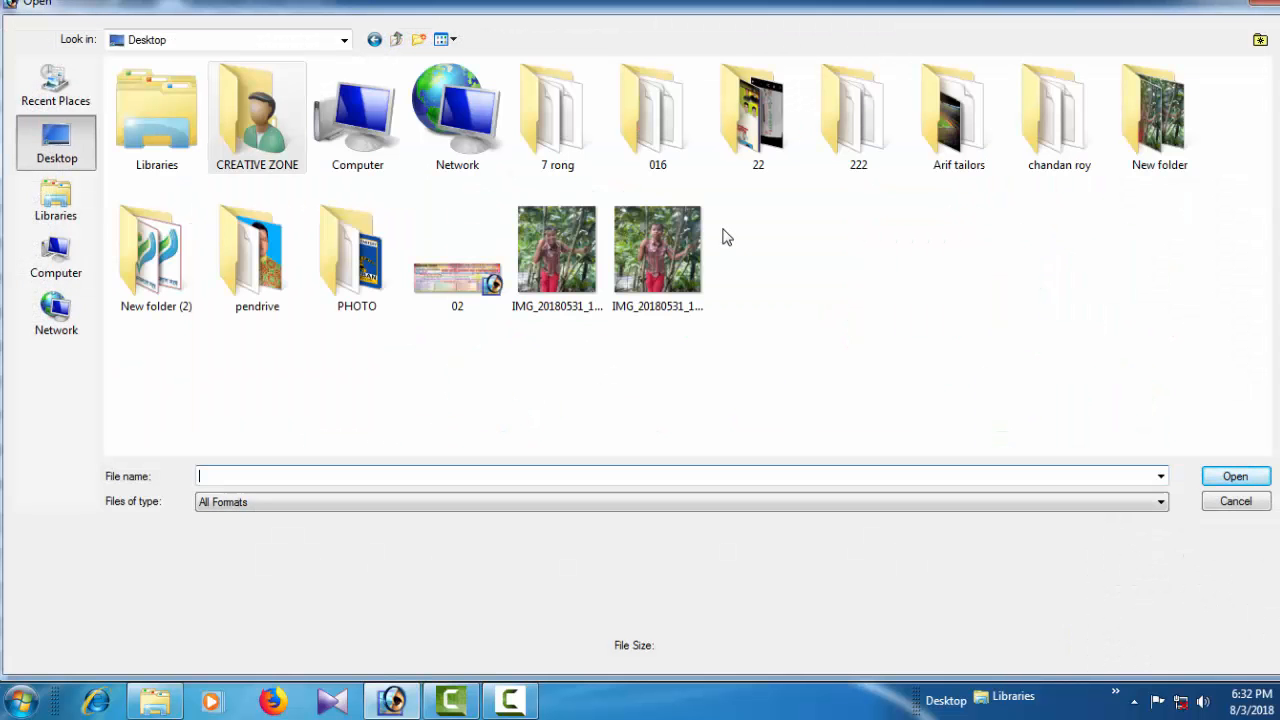
double_click(352, 140)
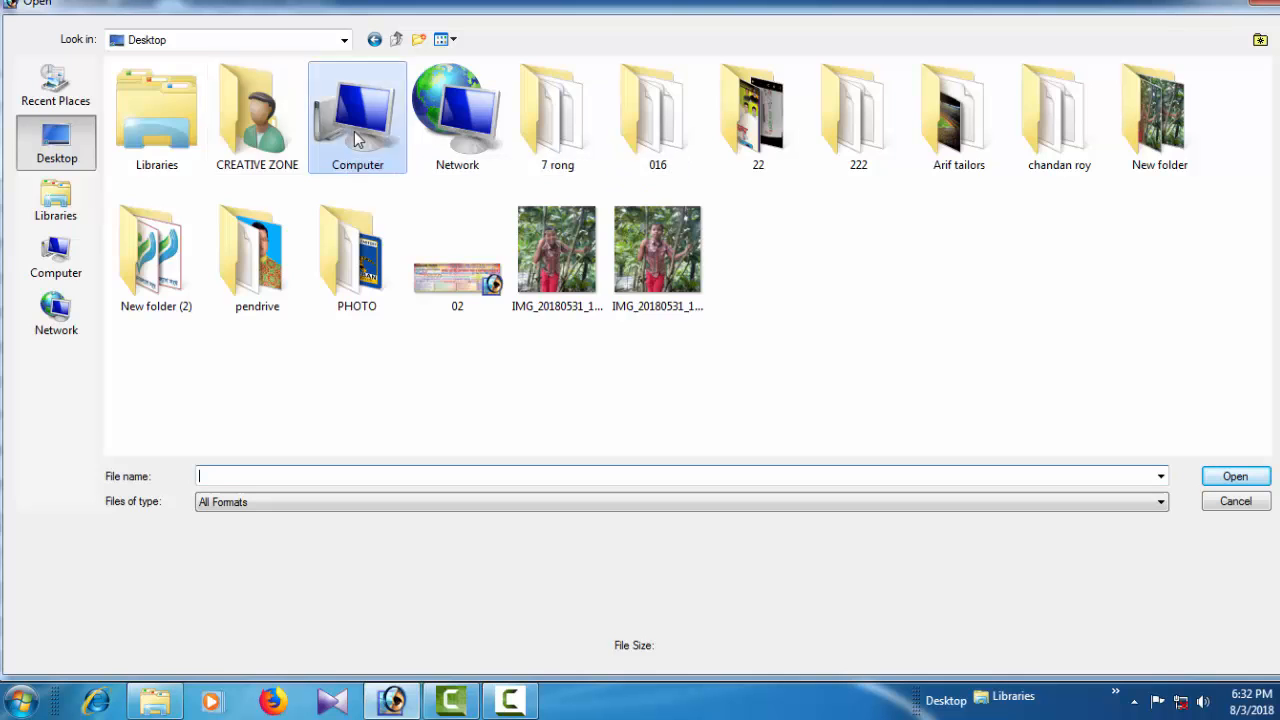
double_click(437, 114)
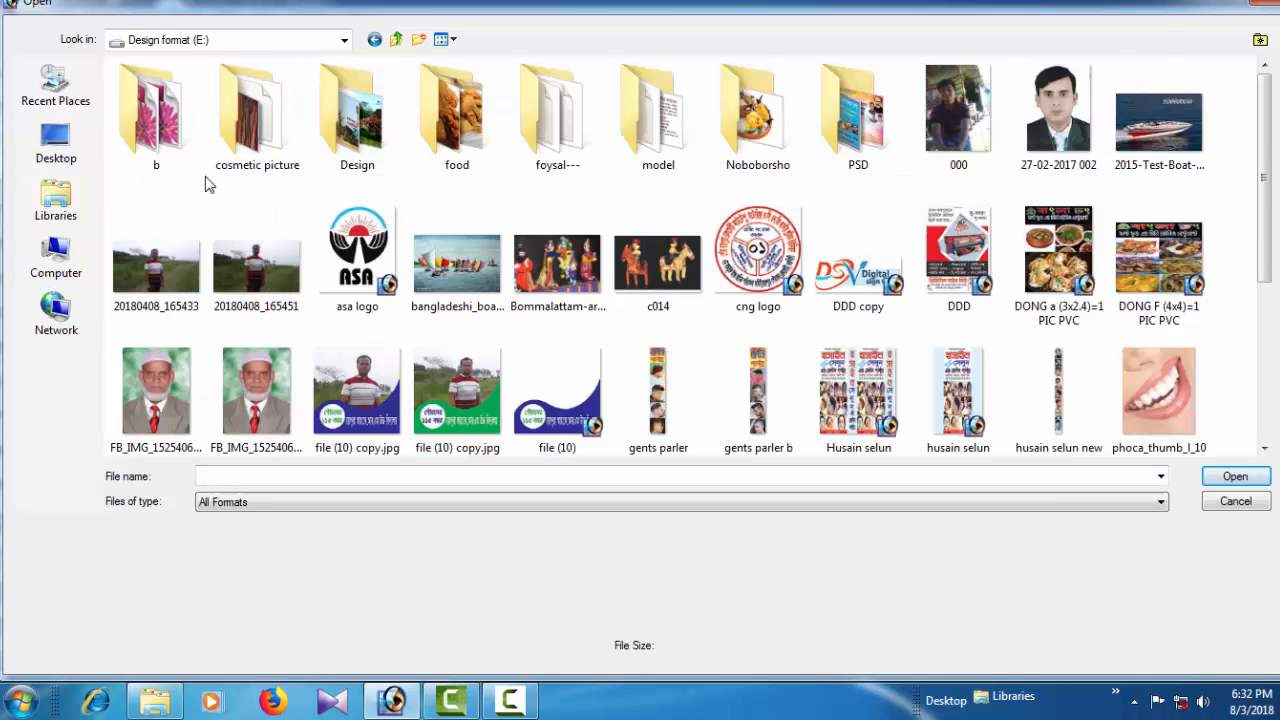
double_click(137, 128)
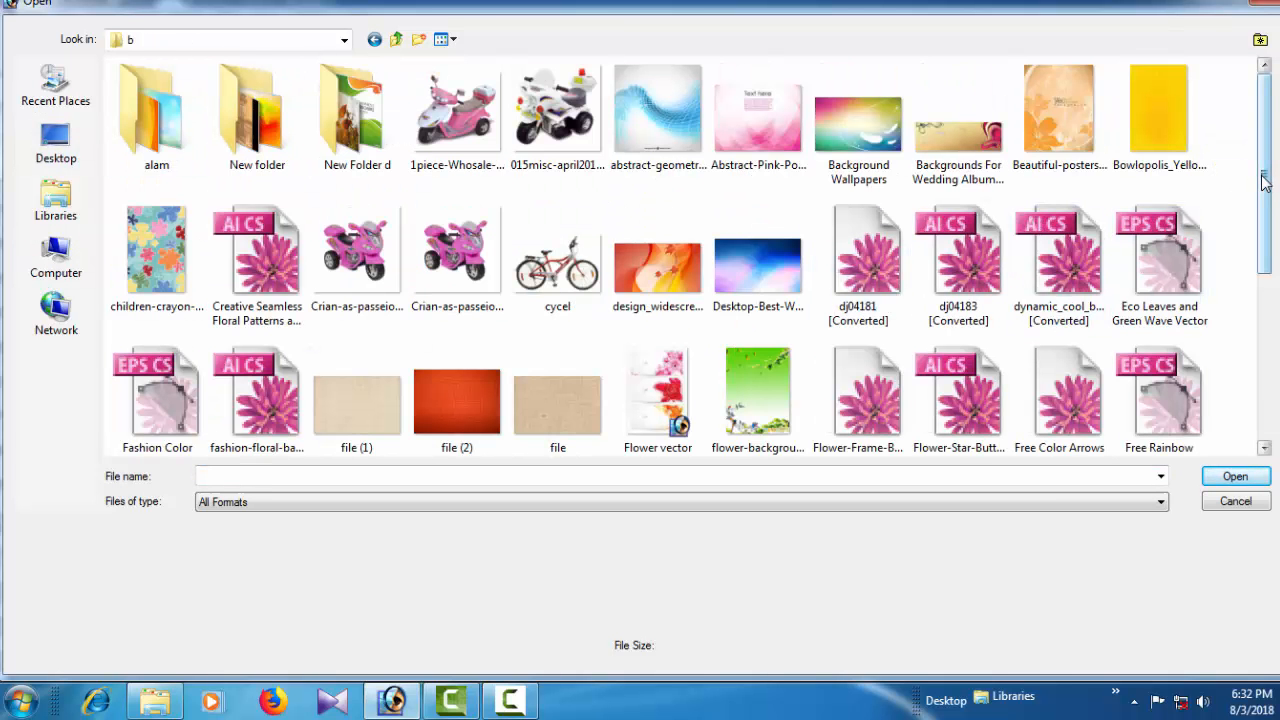
click(345, 140)
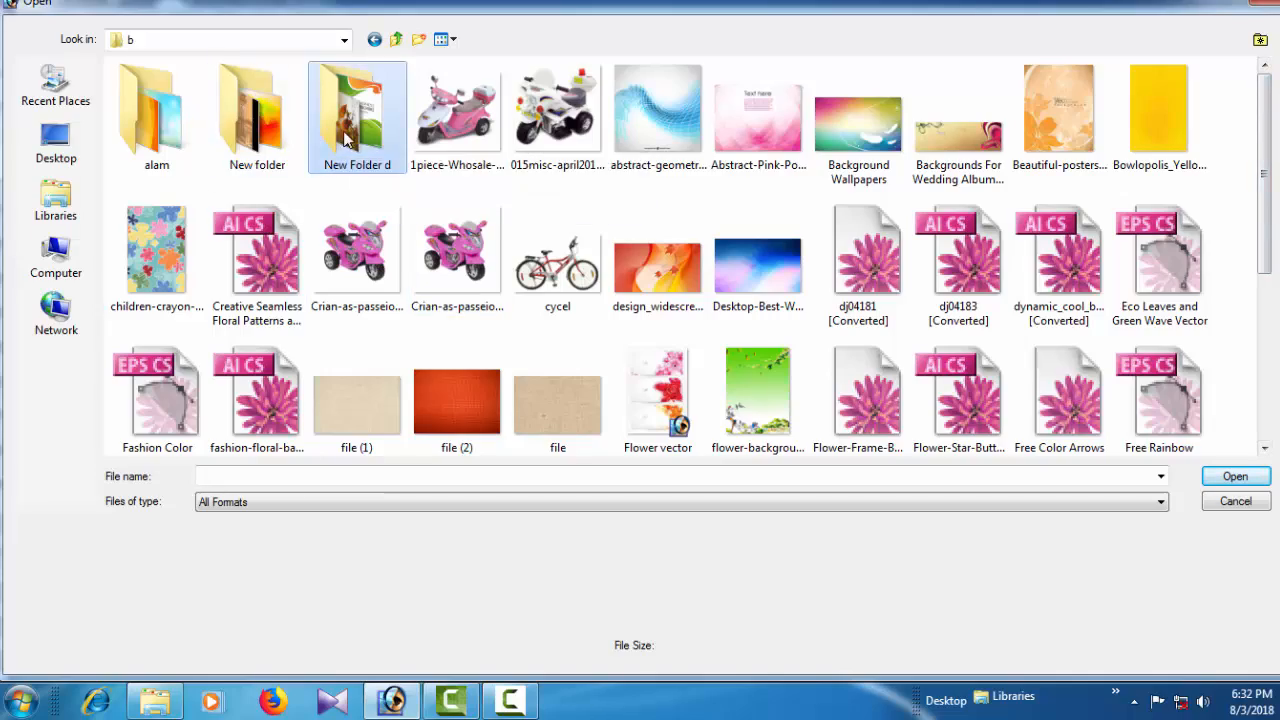
double_click(345, 140)
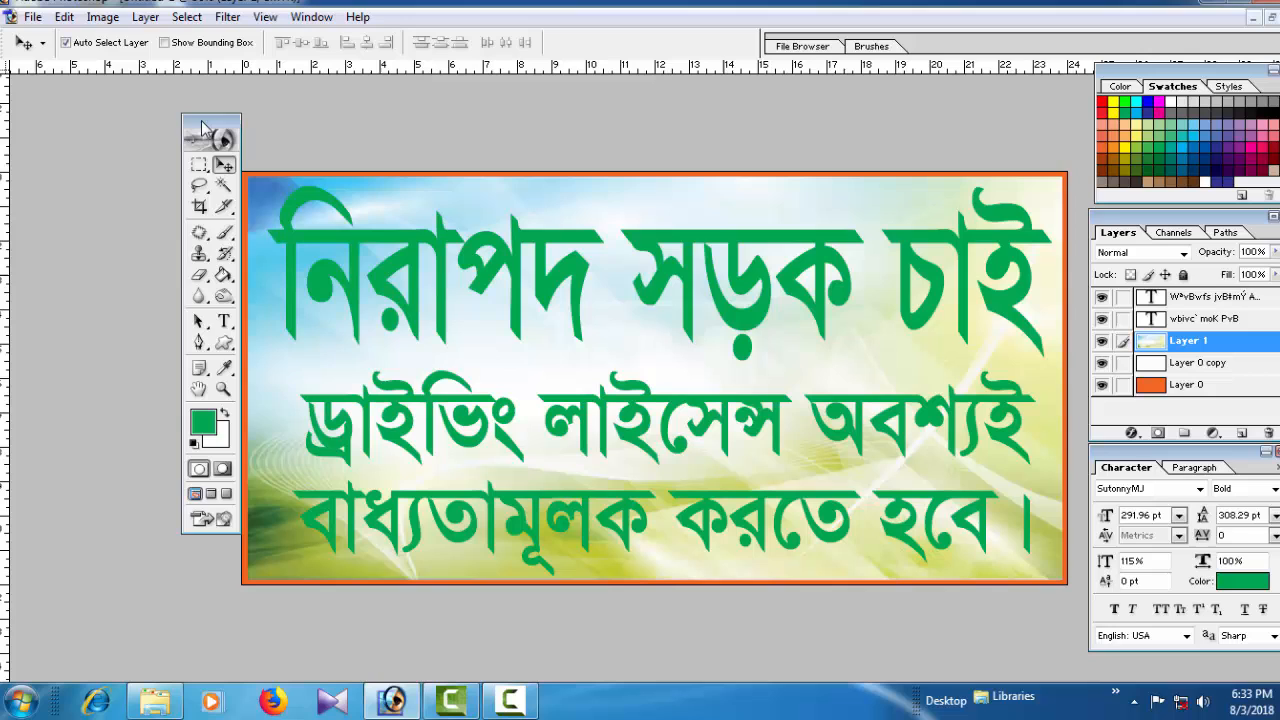
drag(202, 127, 76, 152)
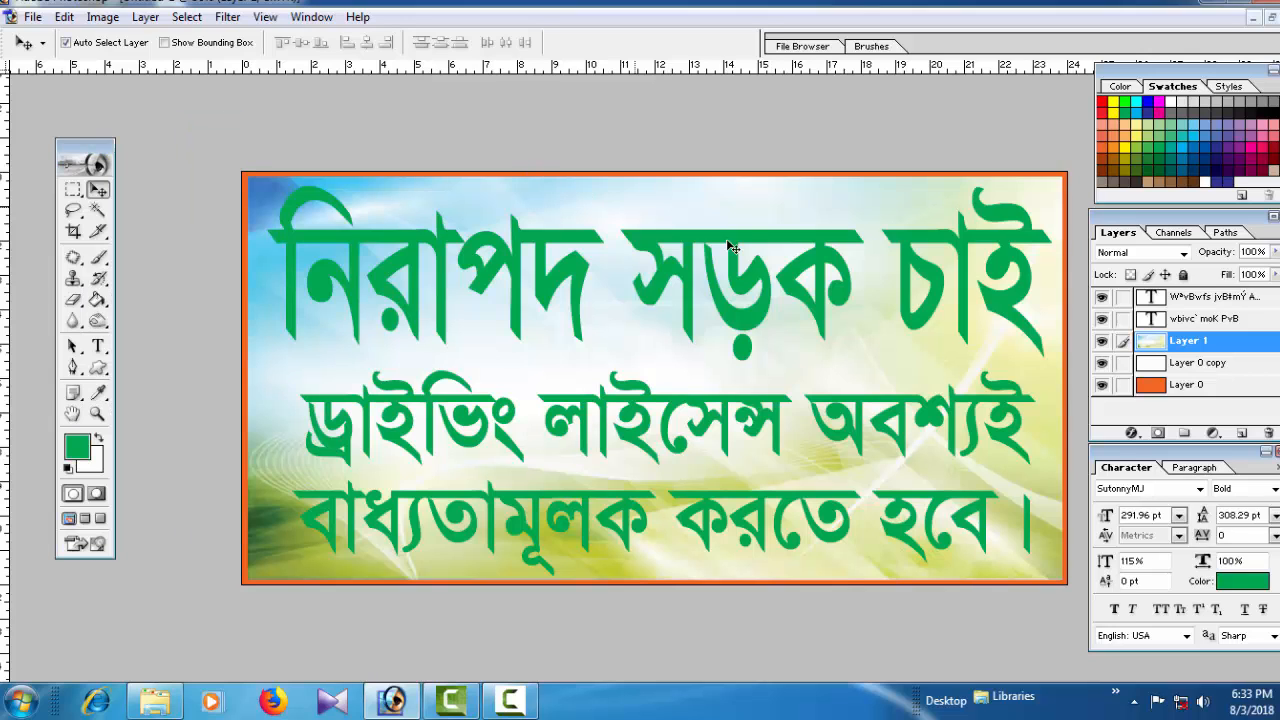
Recolour the headline "নিরাপদ সড়ক চাই" red
click(939, 269)
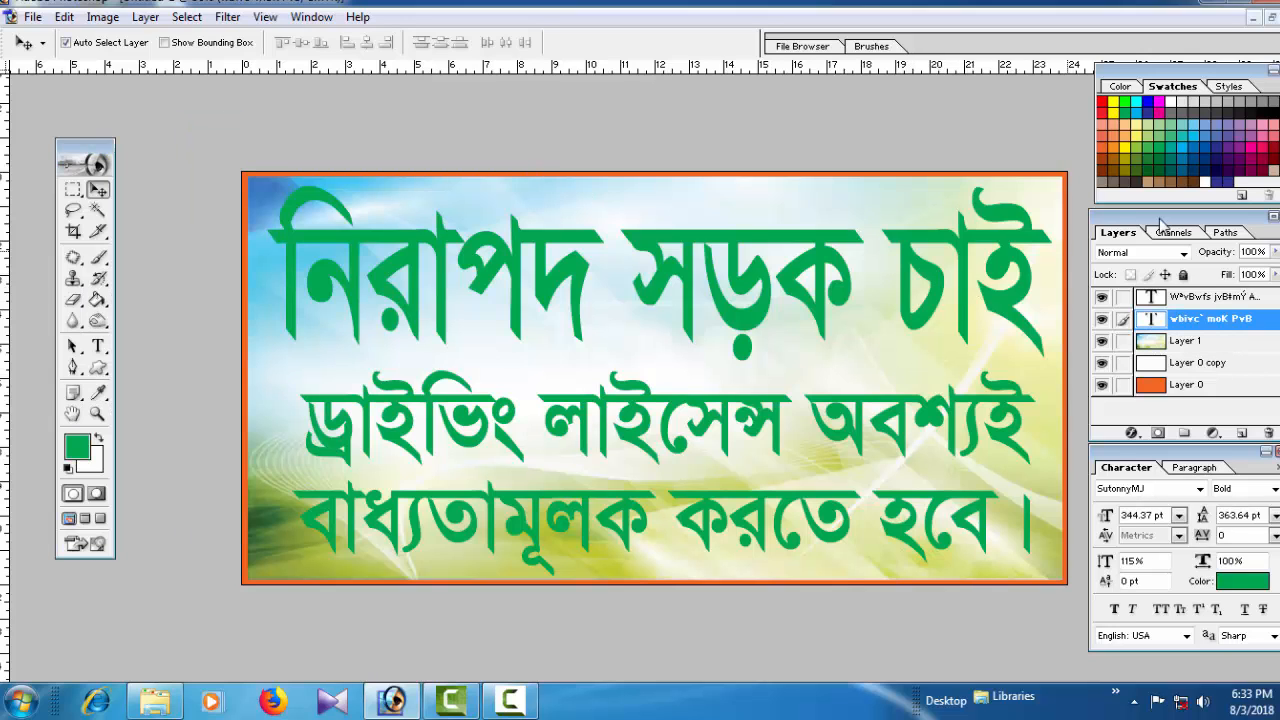
click(1108, 110)
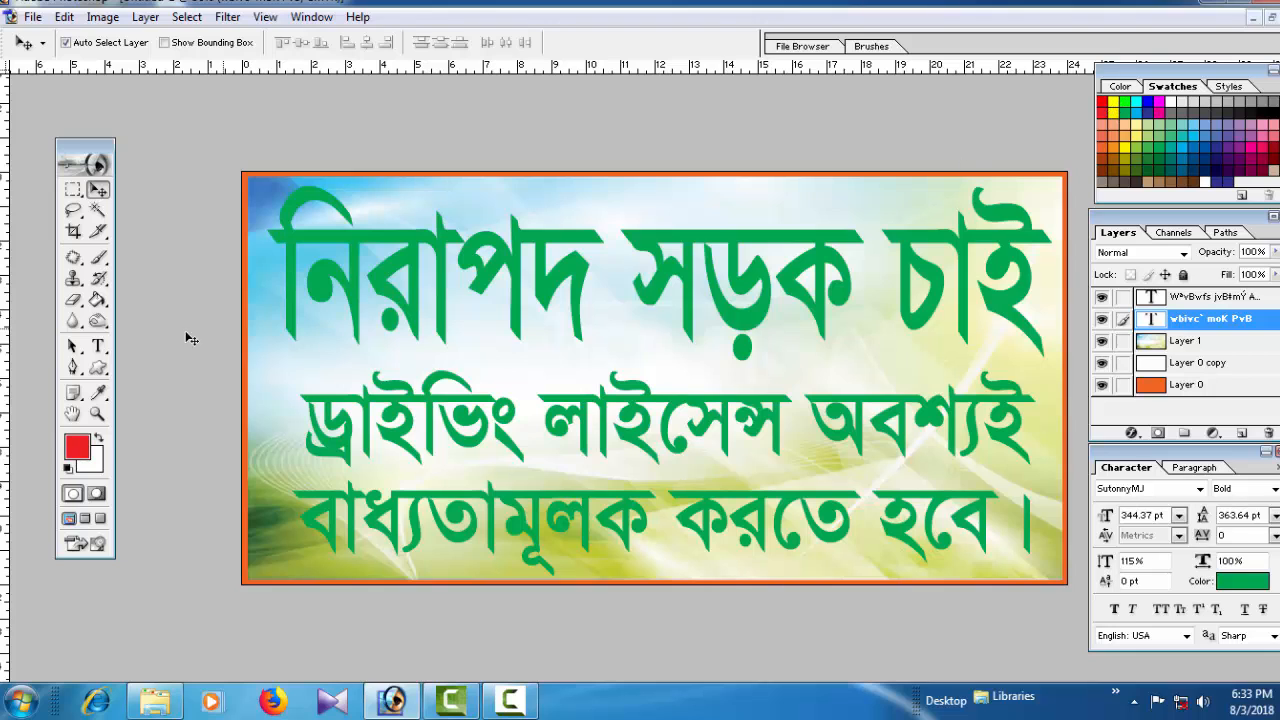
click(99, 440)
key(ctrl+BackSpace)
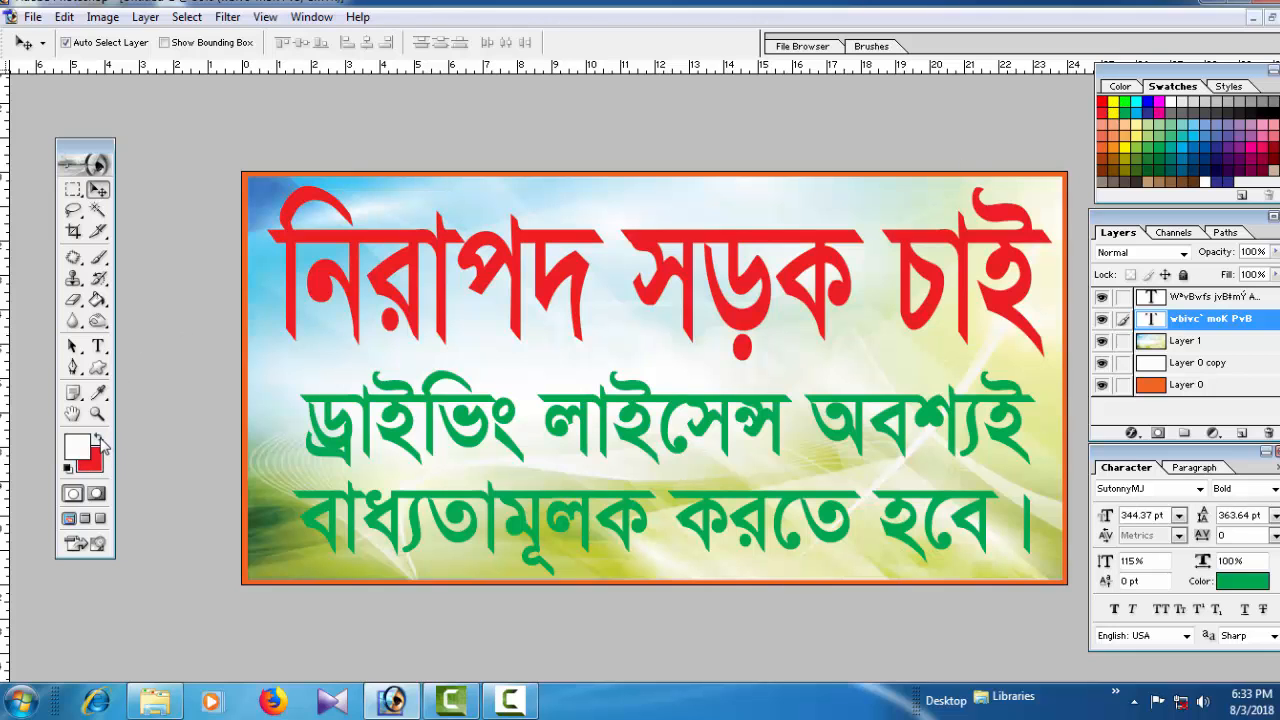
Add a white outside stroke of 8 px to the red headline
ctrl+click(722, 426)
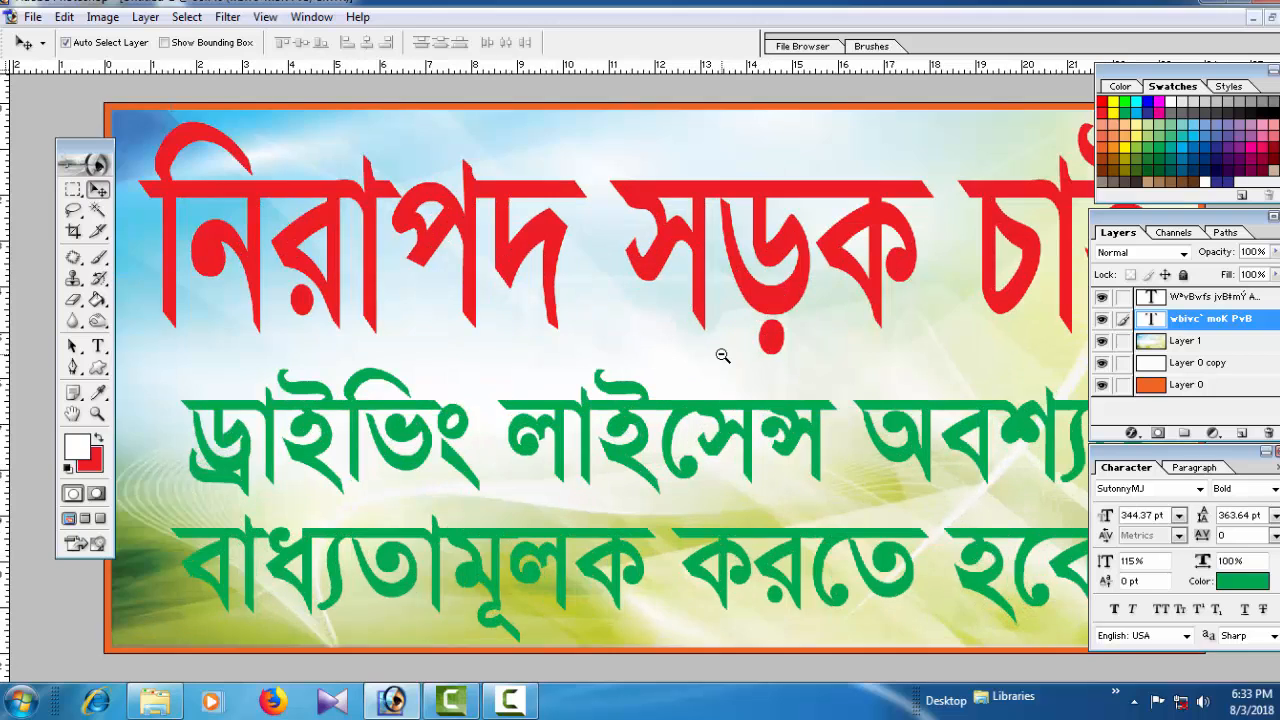
ctrl+alt+click(722, 357)
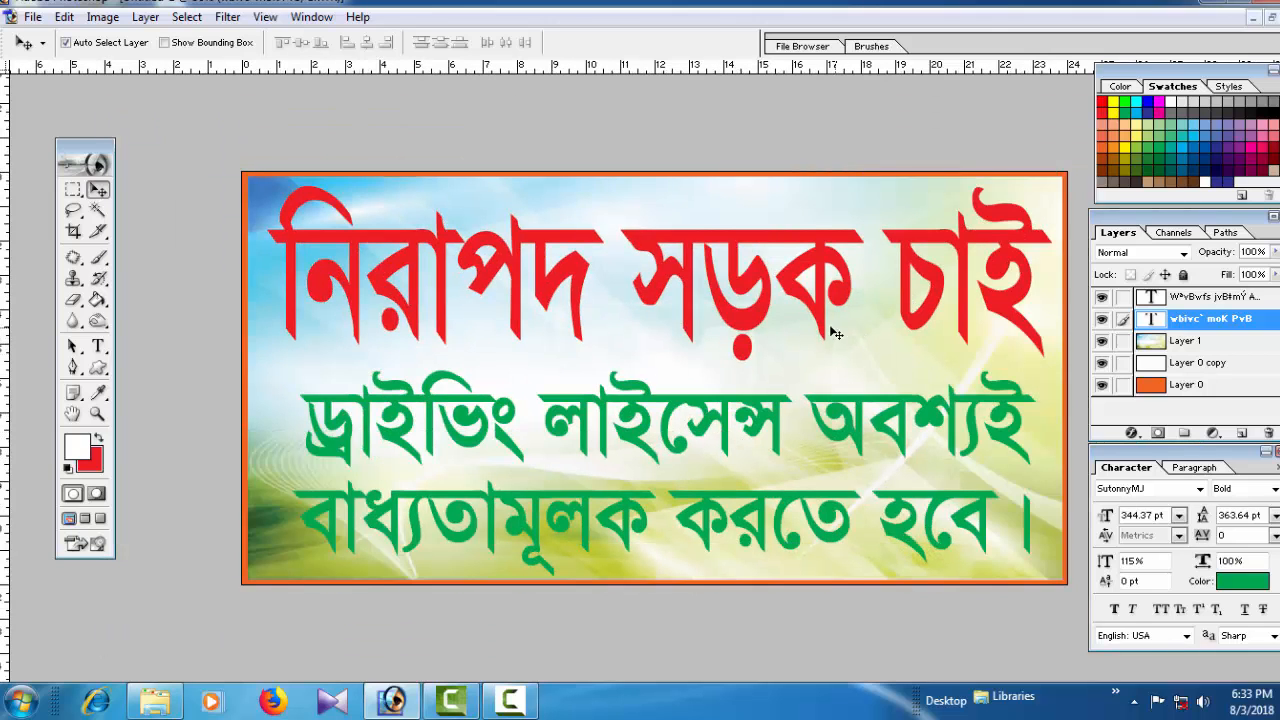
ctrl+click(770, 295)
ctrl+click(884, 352)
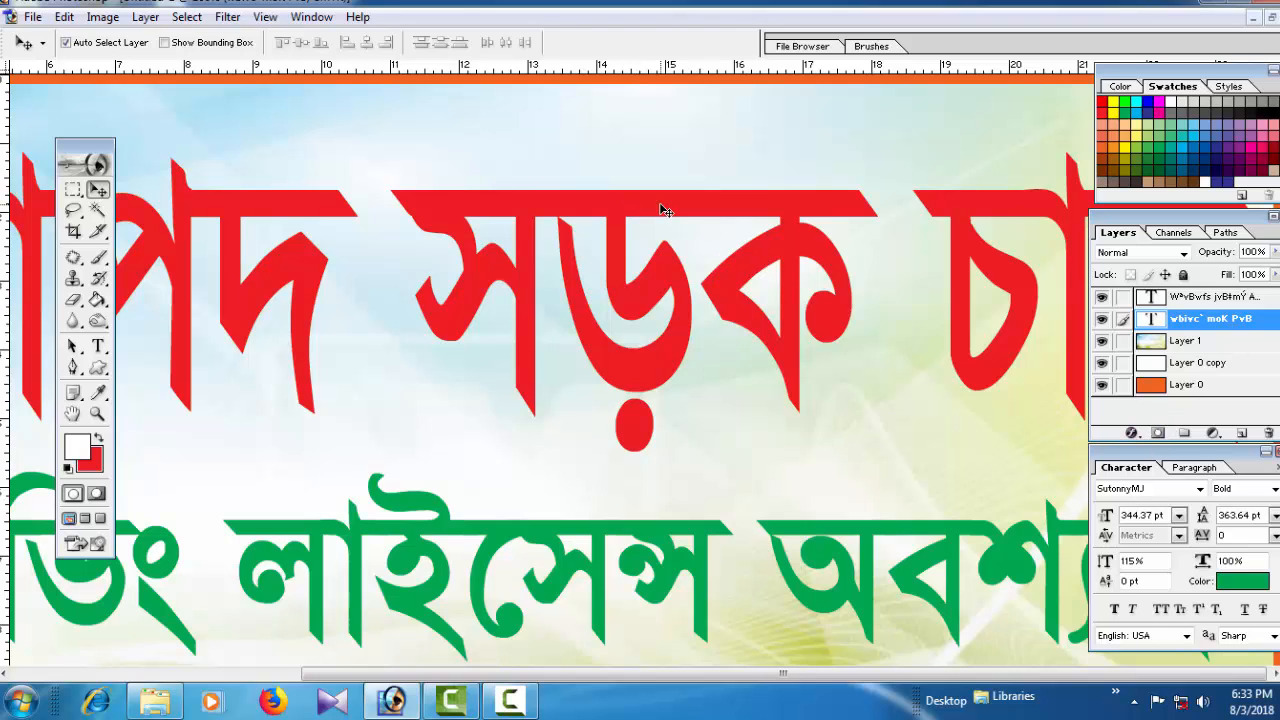
click(1131, 433)
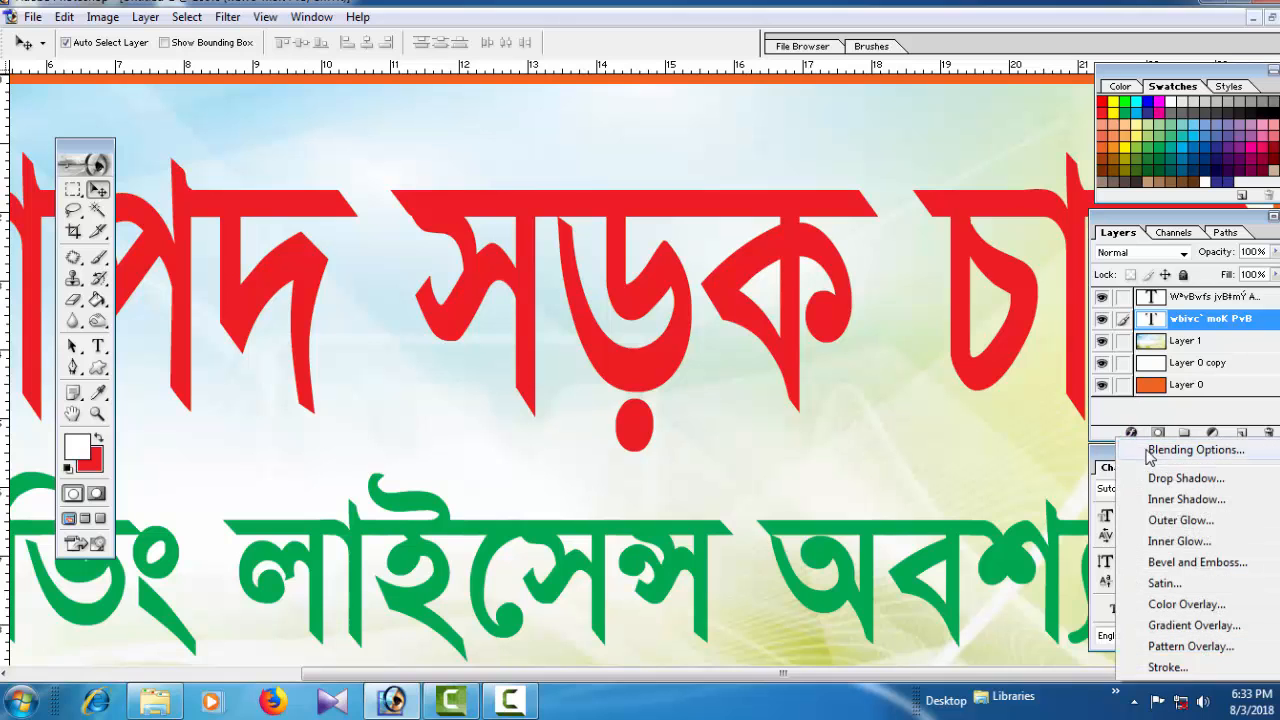
click(1192, 670)
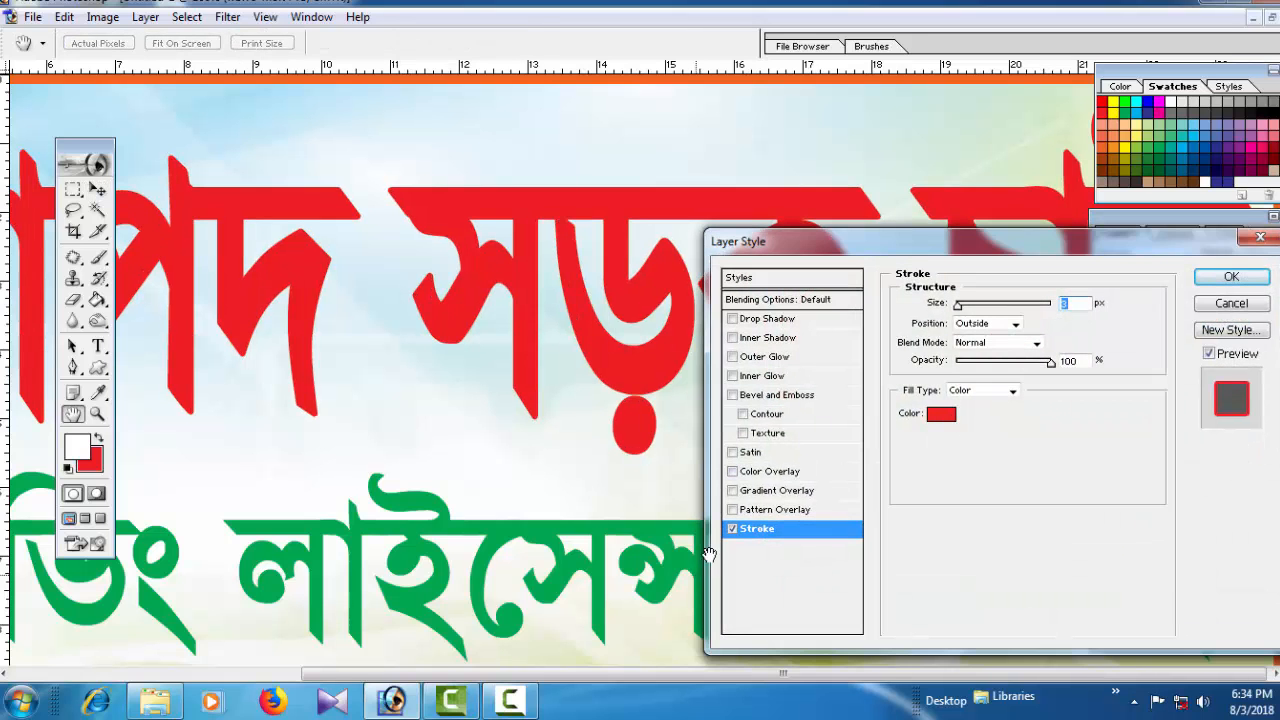
click(942, 414)
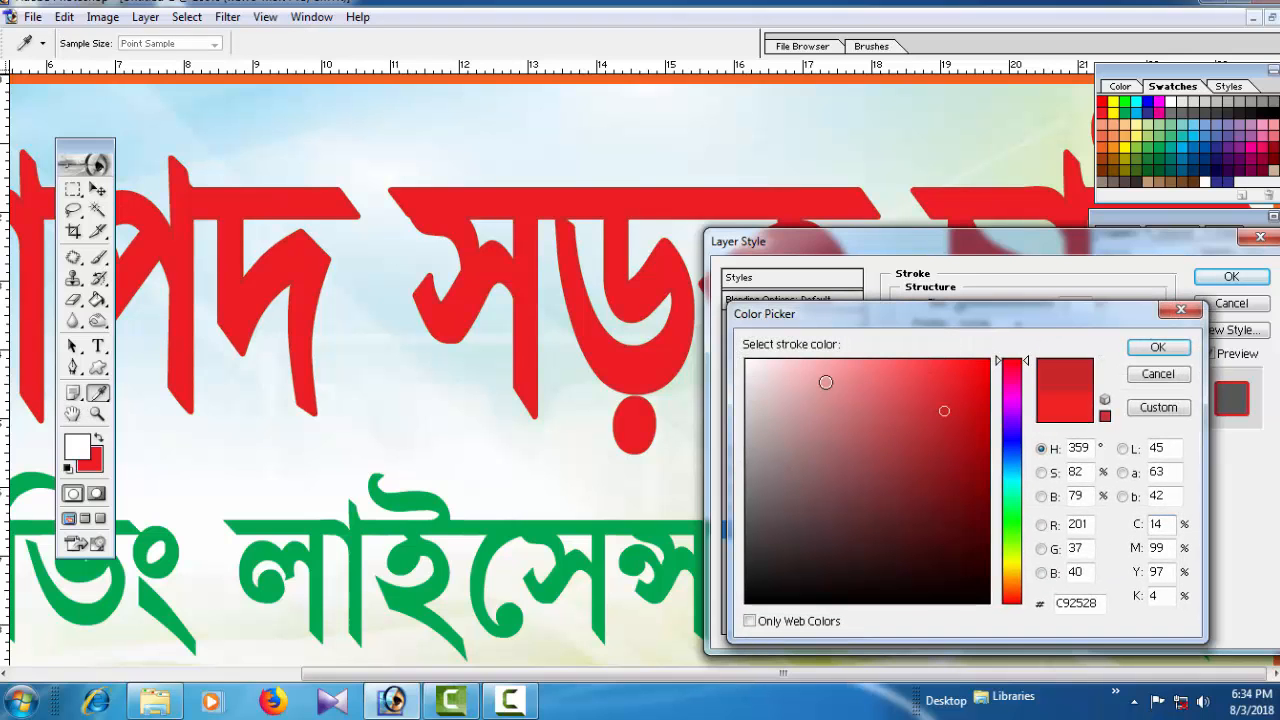
drag(825, 382, 746, 360)
click(1157, 347)
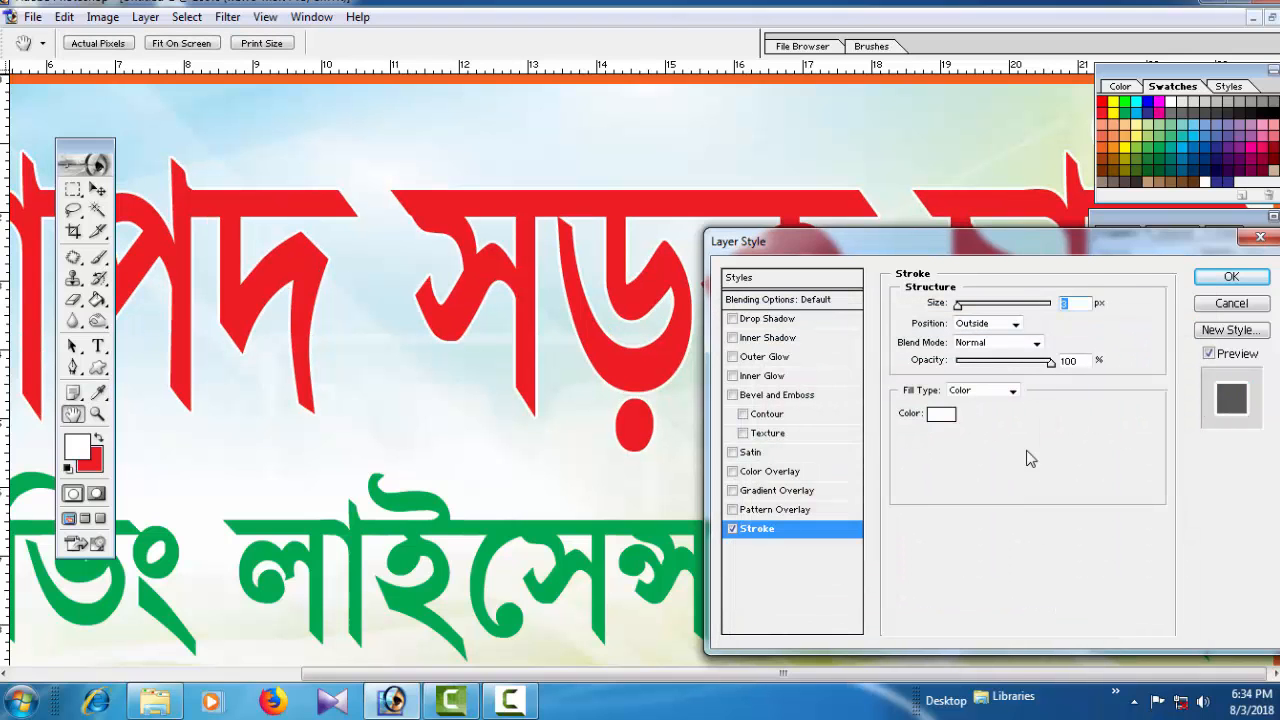
mouse_move(958, 306)
mouse_down()
mouse_move(983, 315)
mouse_move(964, 310)
mouse_up()
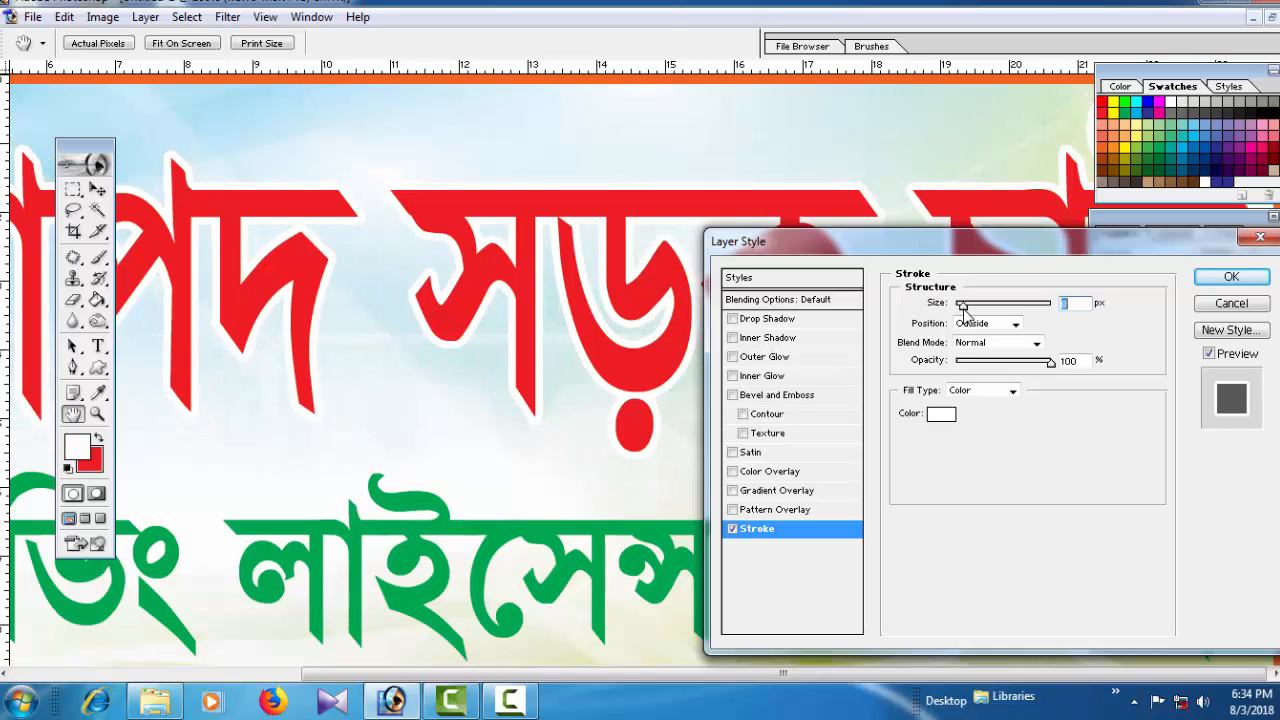
Add a dark blue drop shadow to the headline with the Multiply blend mode
click(779, 321)
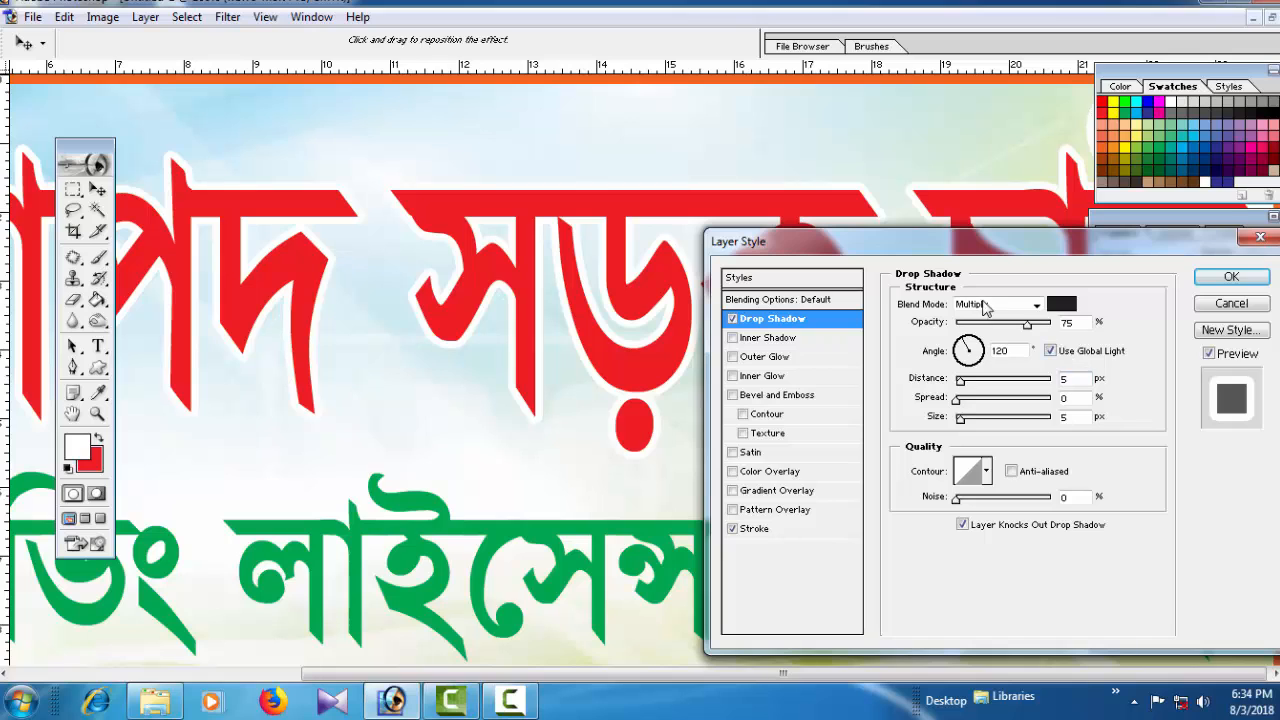
click(1035, 305)
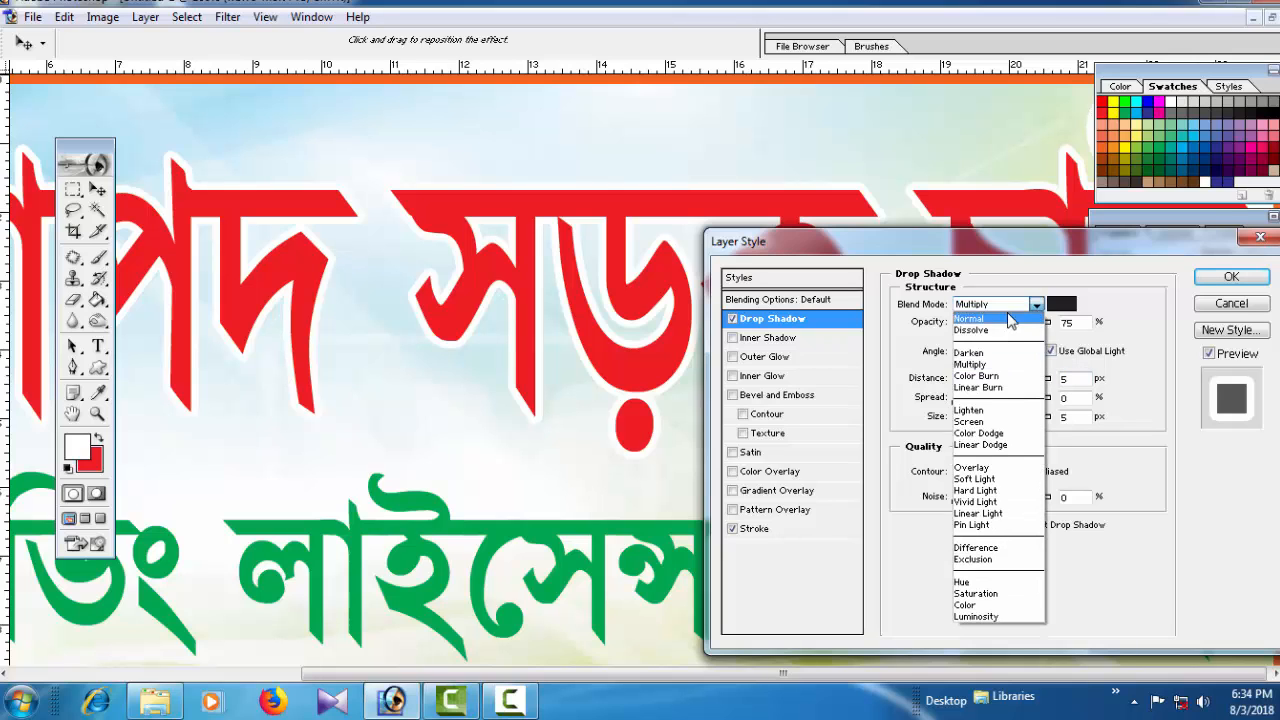
click(999, 365)
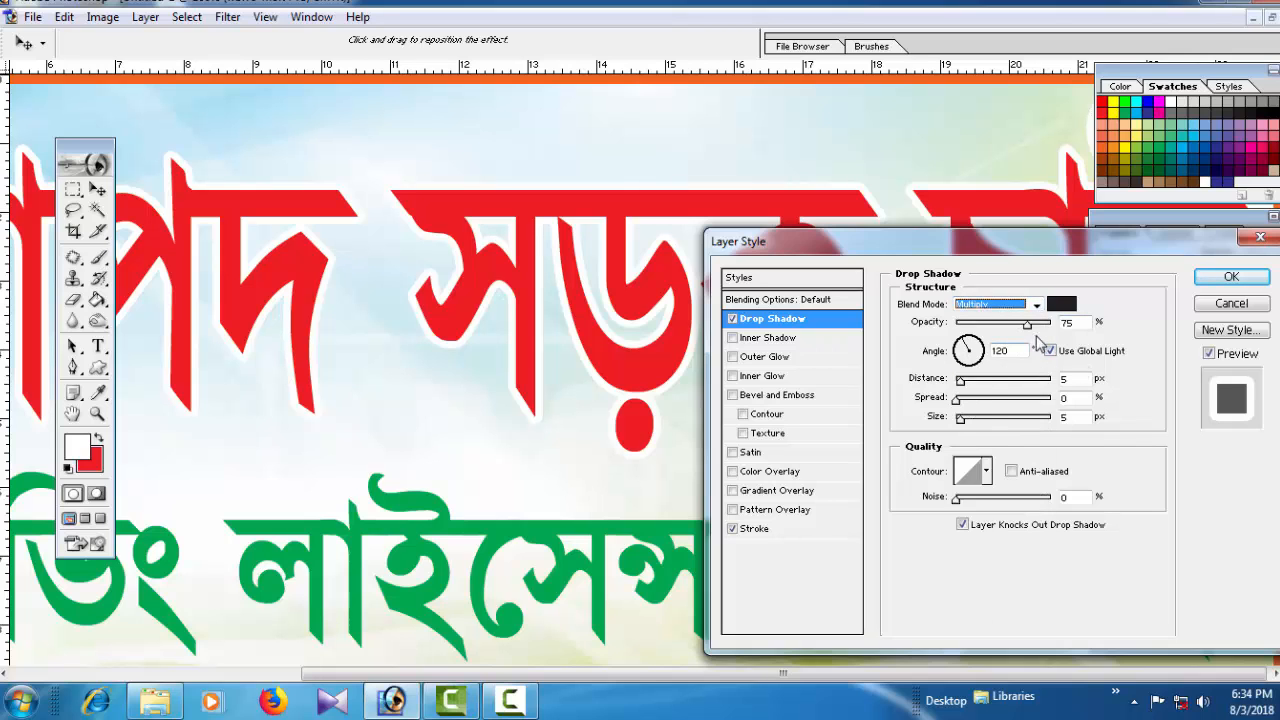
click(1061, 304)
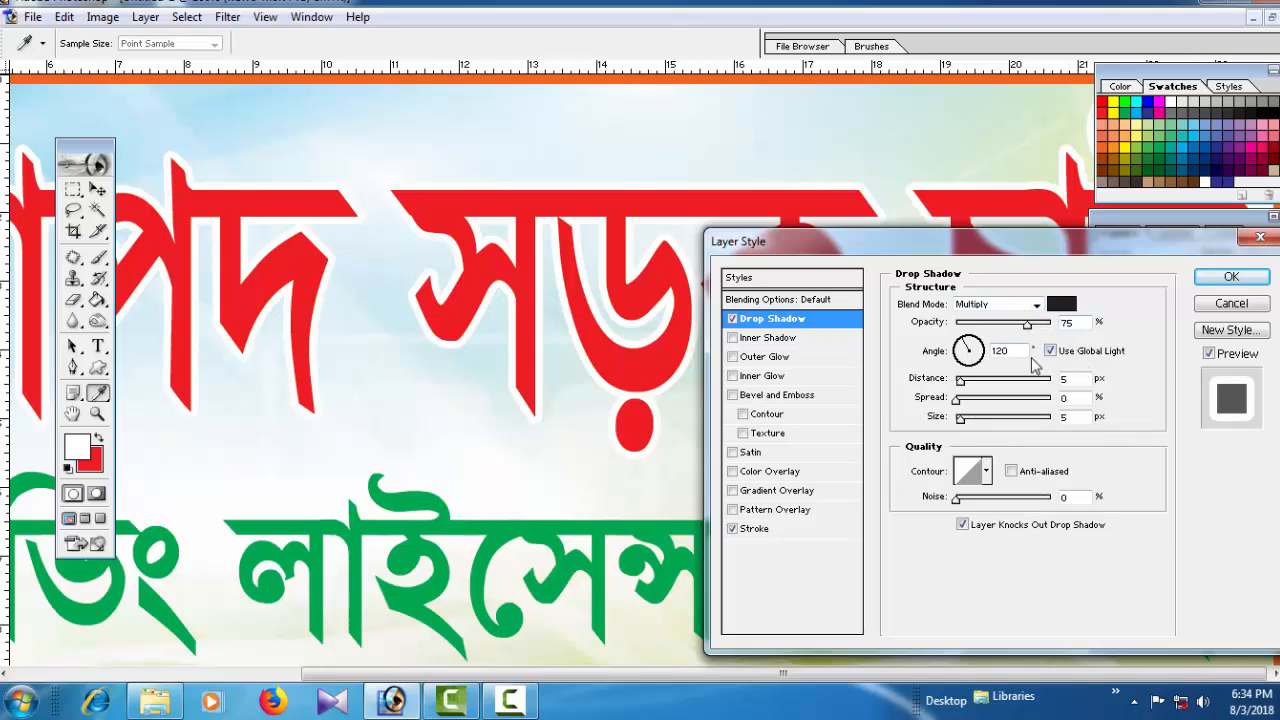
click(1014, 446)
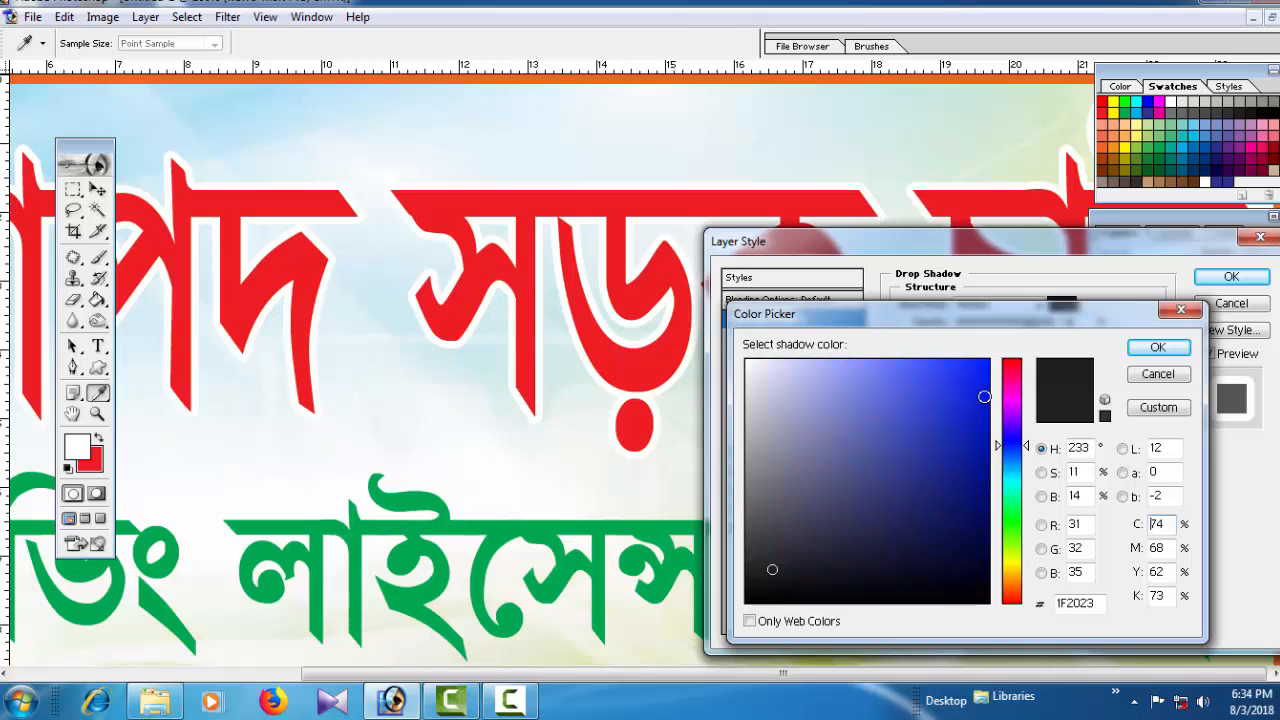
drag(983, 397, 982, 439)
click(1160, 348)
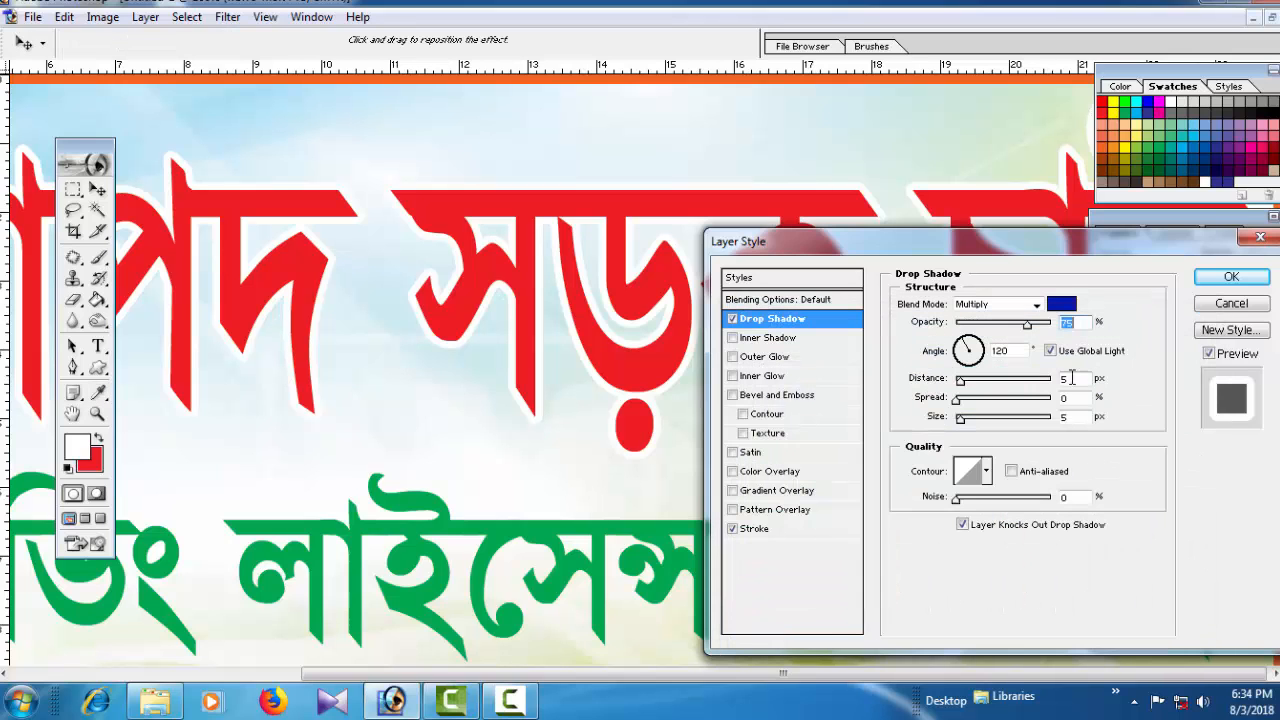
Set the headline's drop shadow to 25 px distance and 82% opacity, and apply the layer style
drag(962, 386, 975, 387)
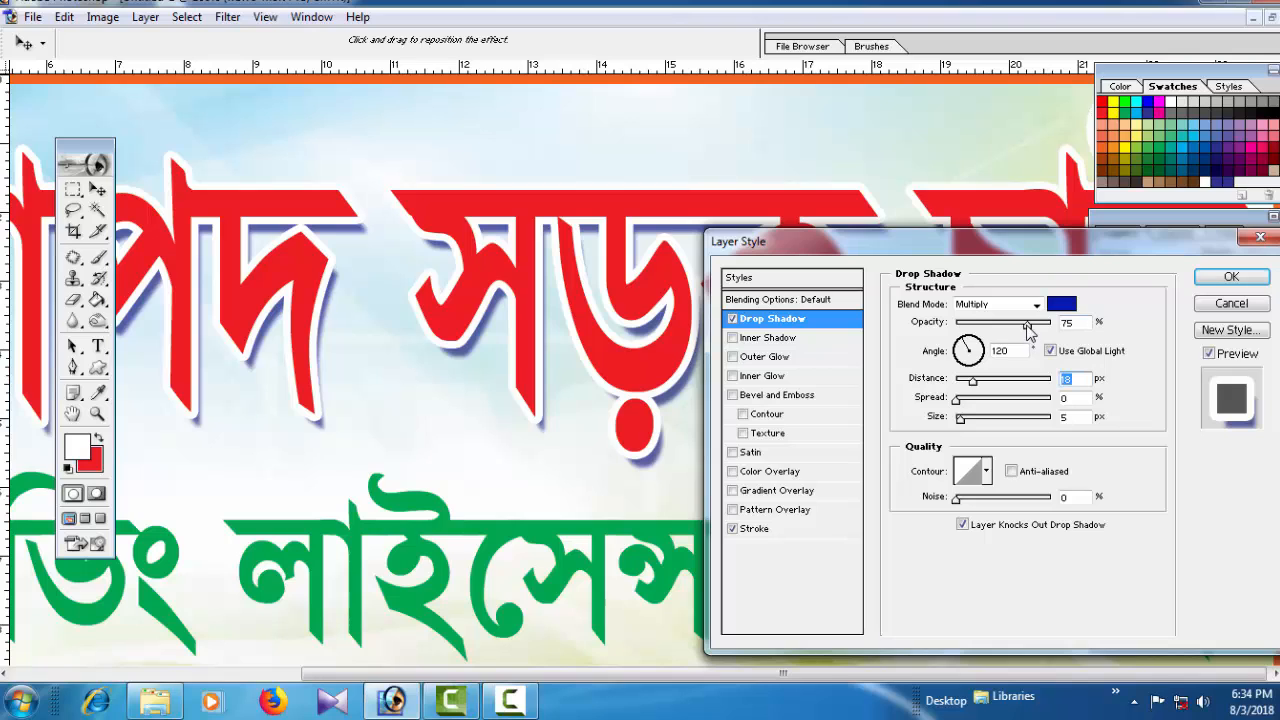
mouse_move(1029, 330)
mouse_down()
mouse_move(993, 330)
mouse_move(1032, 330)
mouse_up()
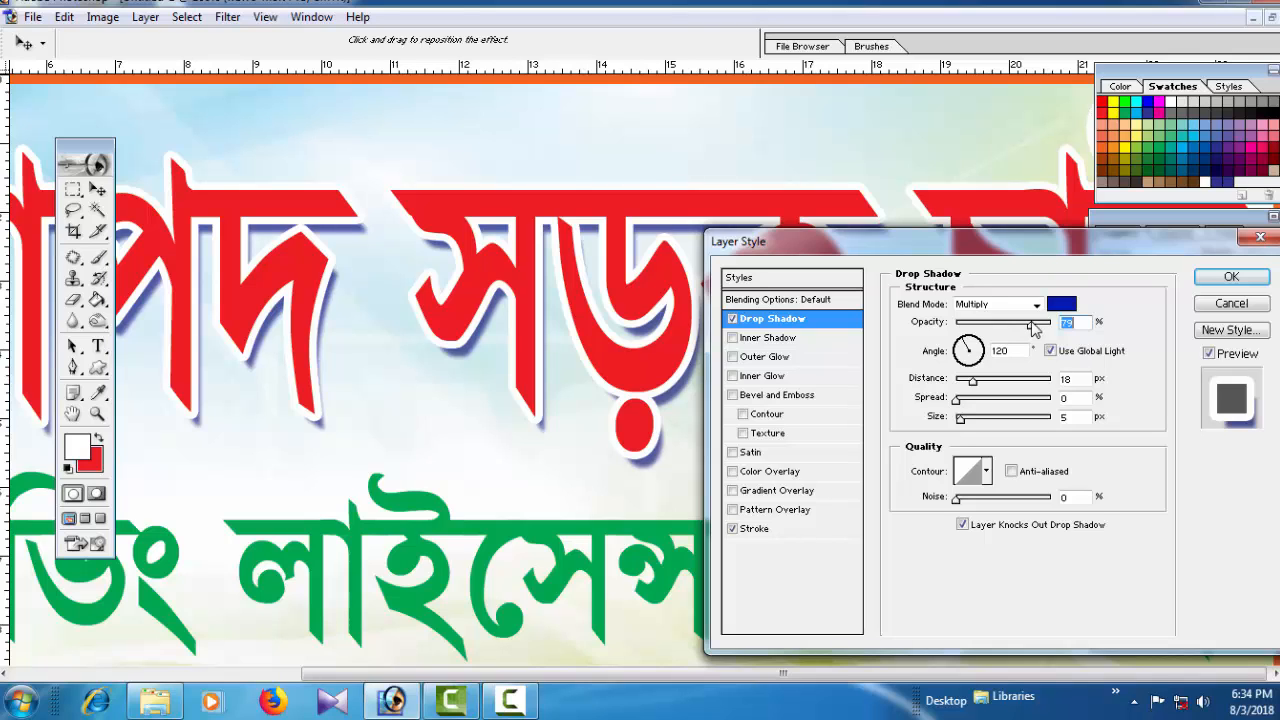
drag(1036, 330, 1039, 330)
drag(977, 387, 981, 386)
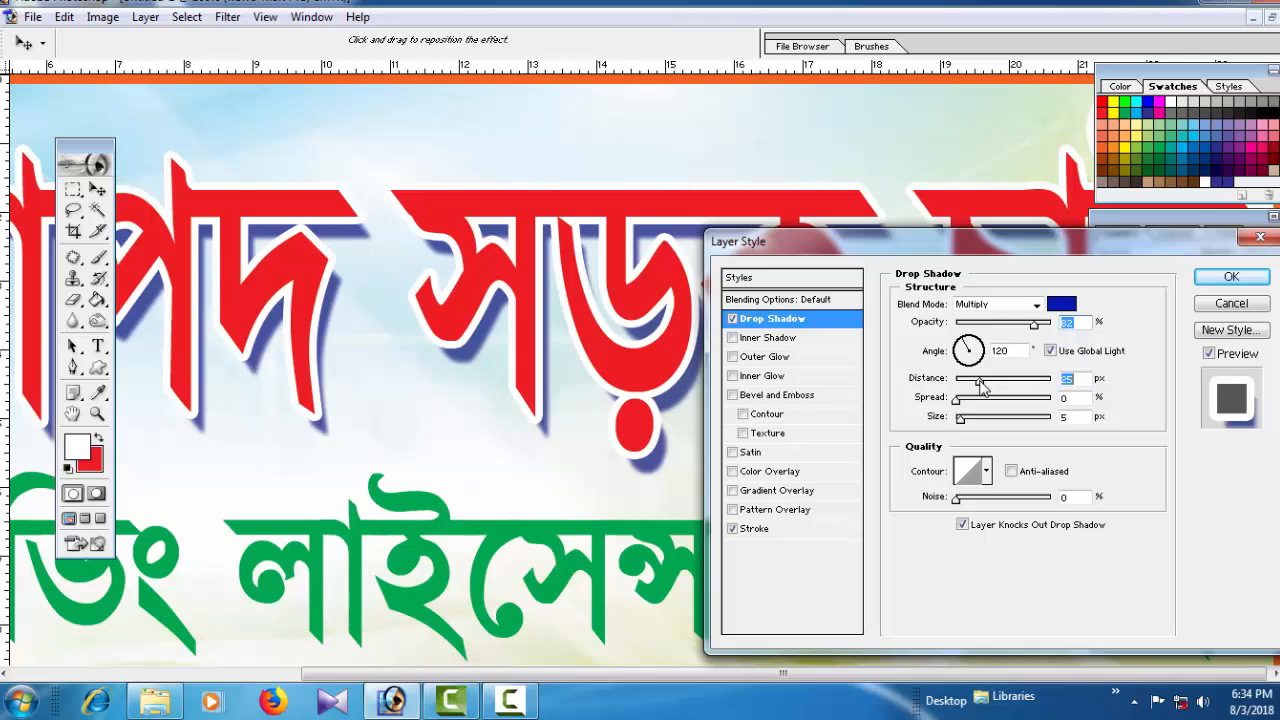
click(1231, 278)
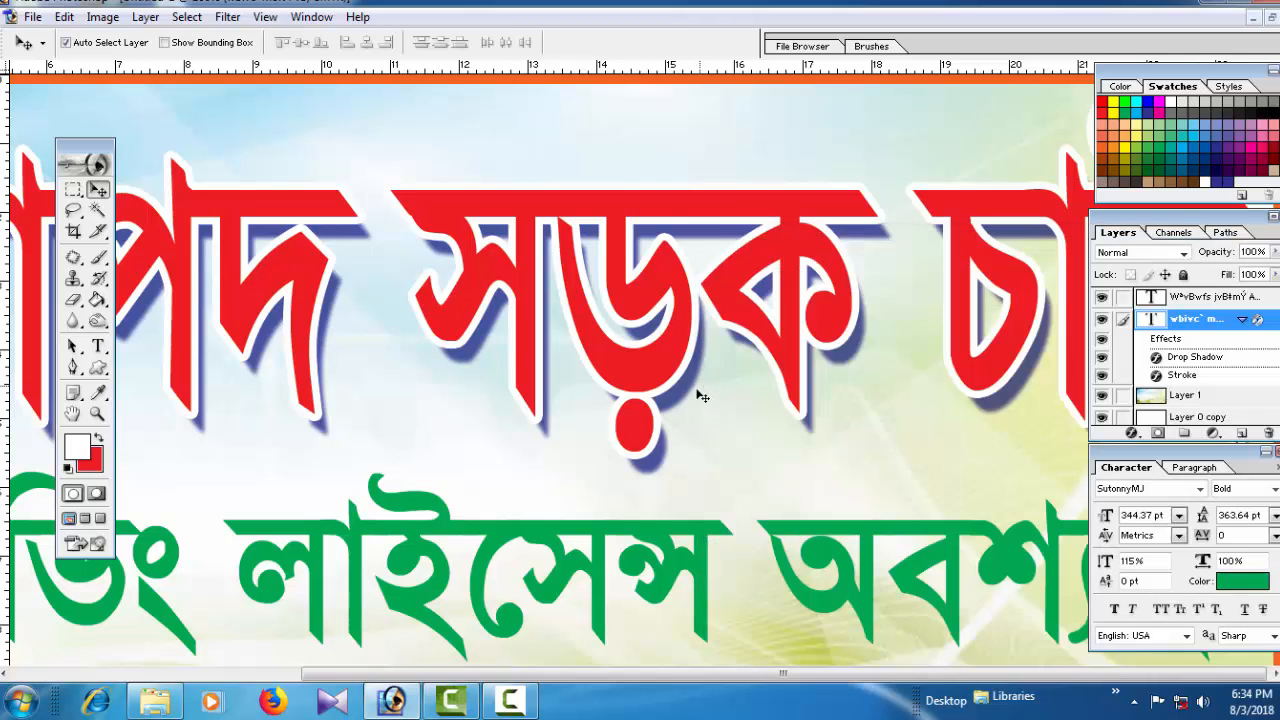
Recolour the two-line driving licence text below the headline dark blue
alt+click(565, 347)
alt+click(578, 348)
alt+click(728, 357)
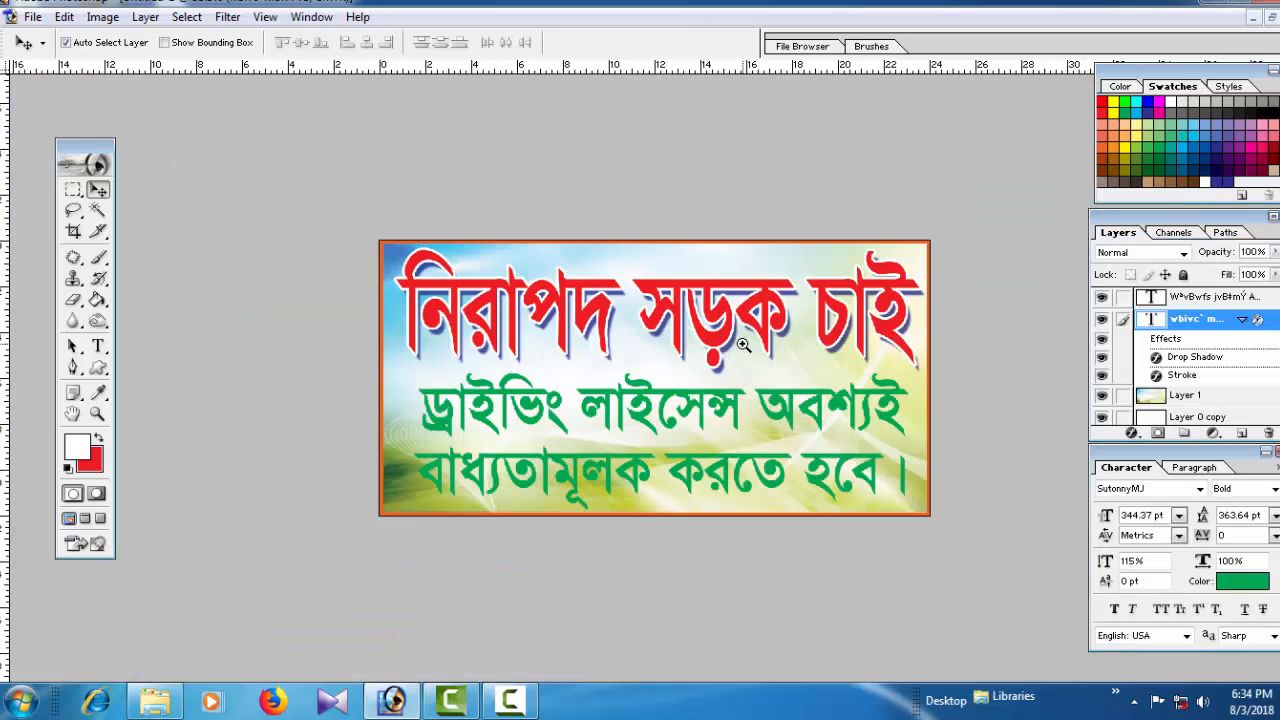
ctrl+click(720, 356)
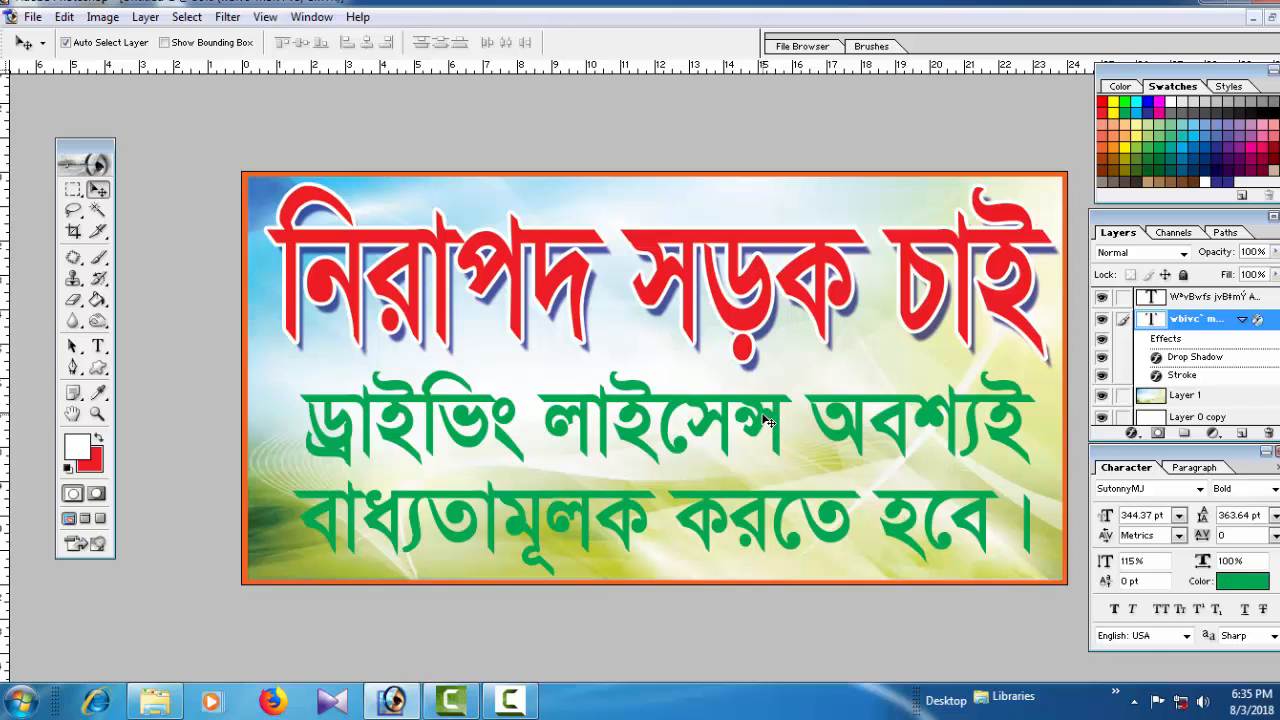
click(1200, 297)
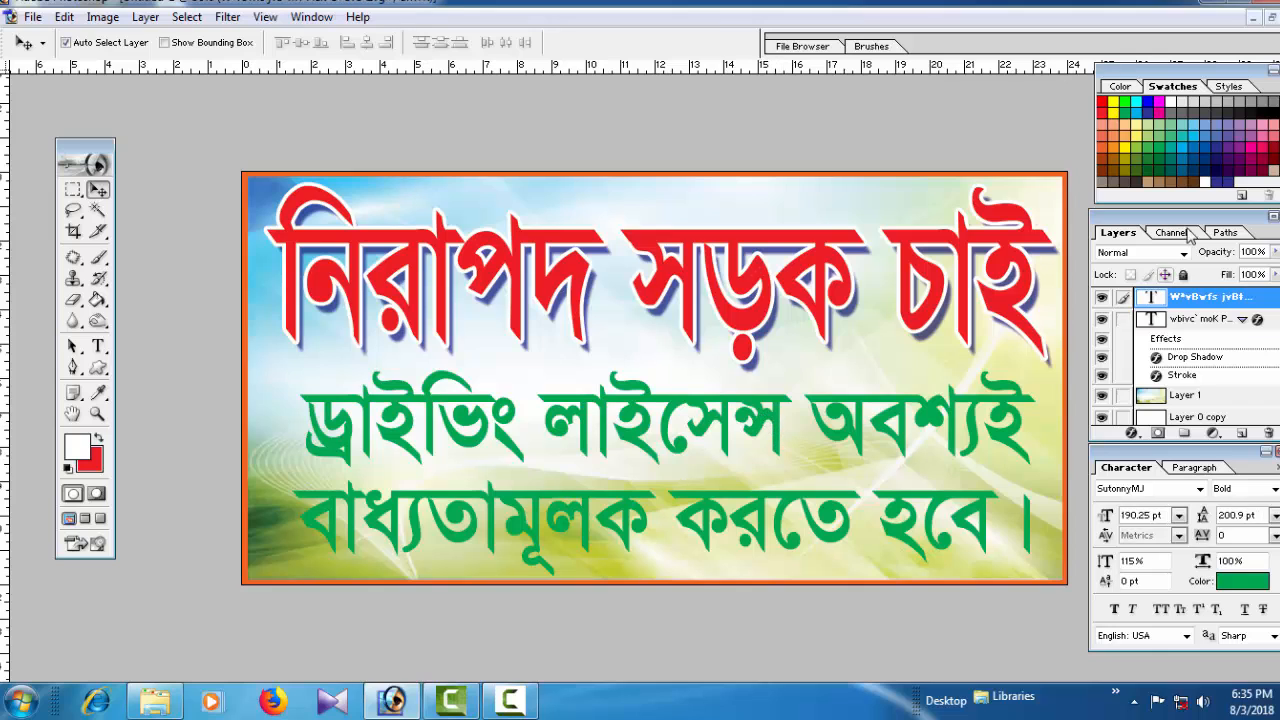
click(1156, 105)
click(97, 441)
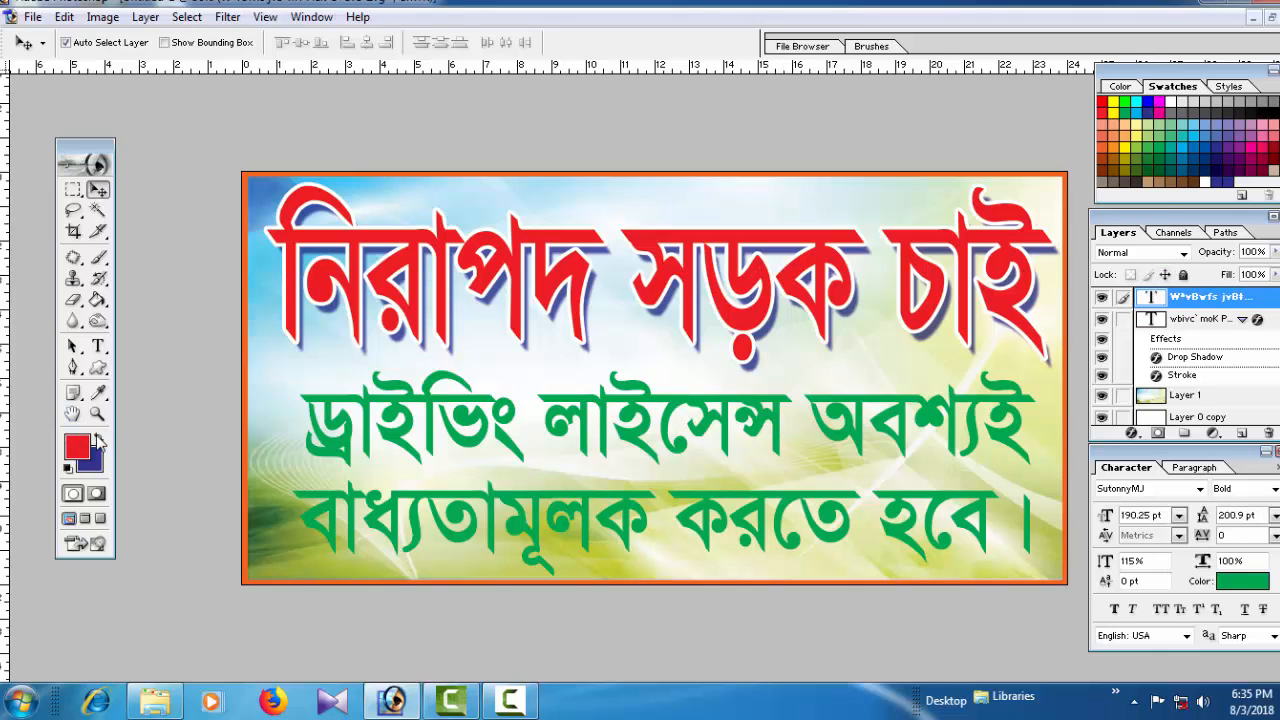
key(ctrl+BackSpace)
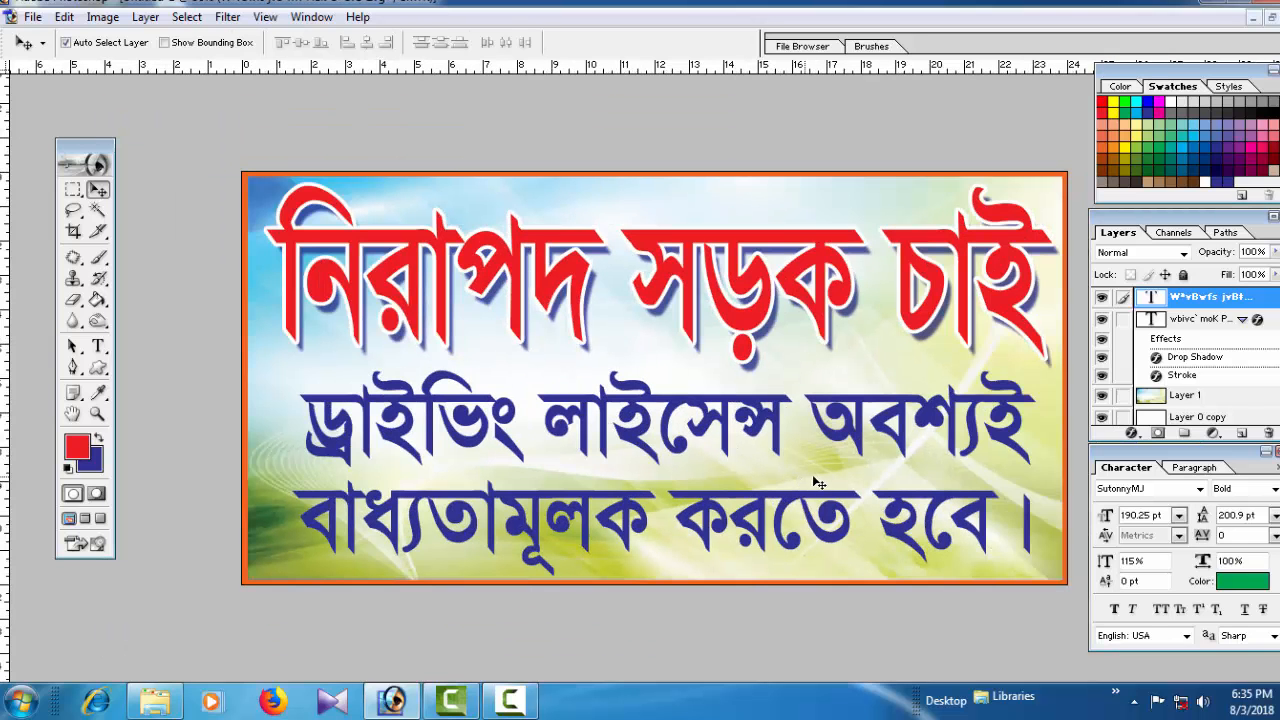
Scale the two-line driving licence text down to about 90% and stretch it wider to nearly fill the banner's width
key(ctrl+t)
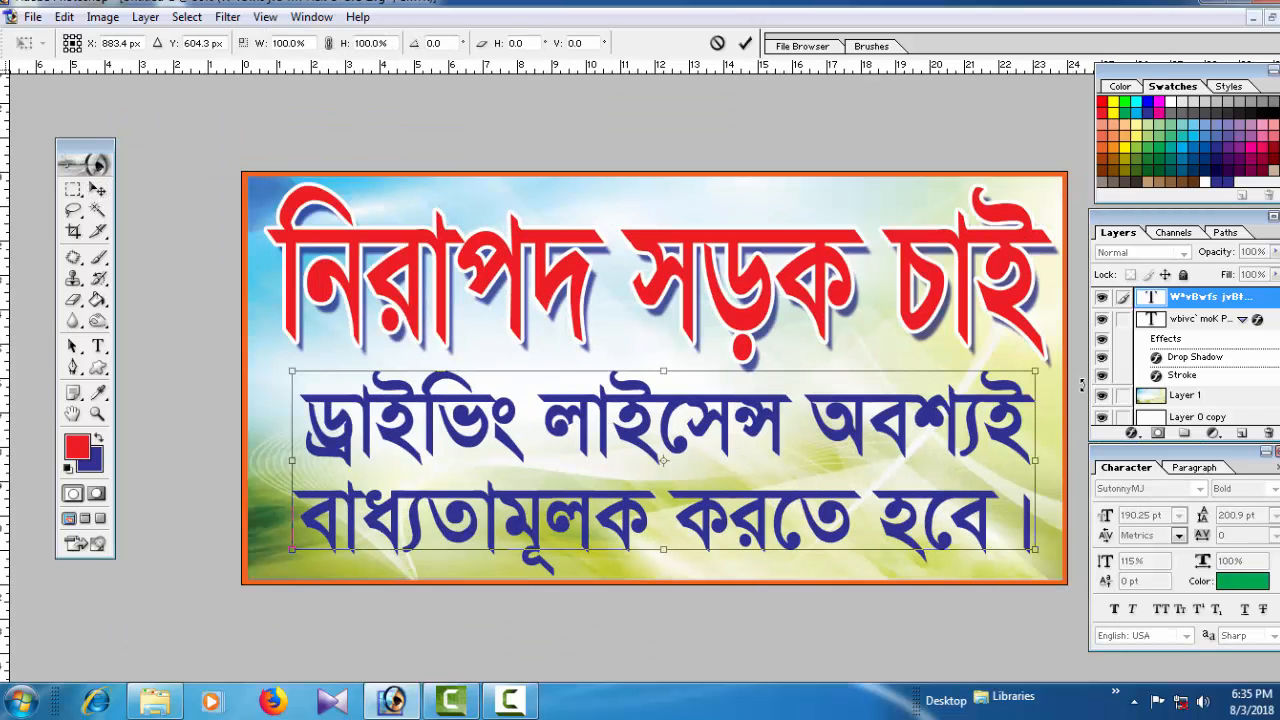
drag(1034, 370, 996, 380)
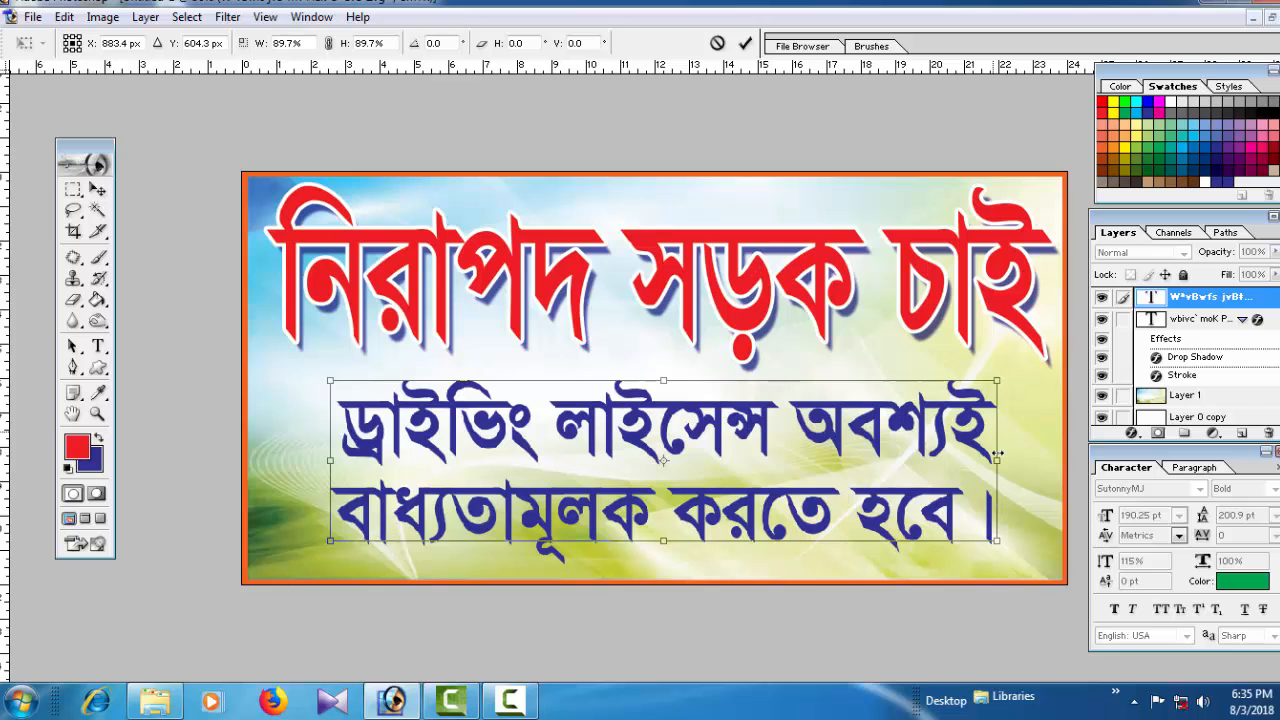
drag(996, 461, 1045, 461)
key(Return)
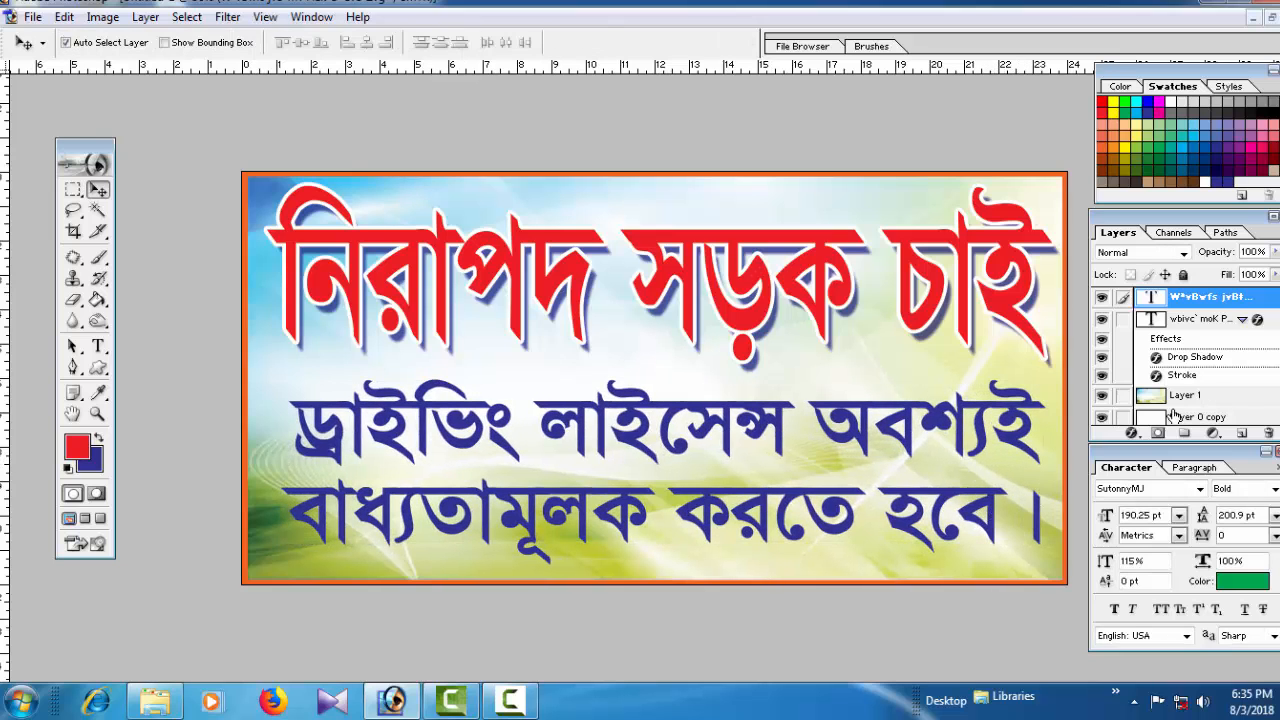
Add a white outside stroke to the two-line licence text and adjust its thickness
click(1131, 432)
click(1155, 663)
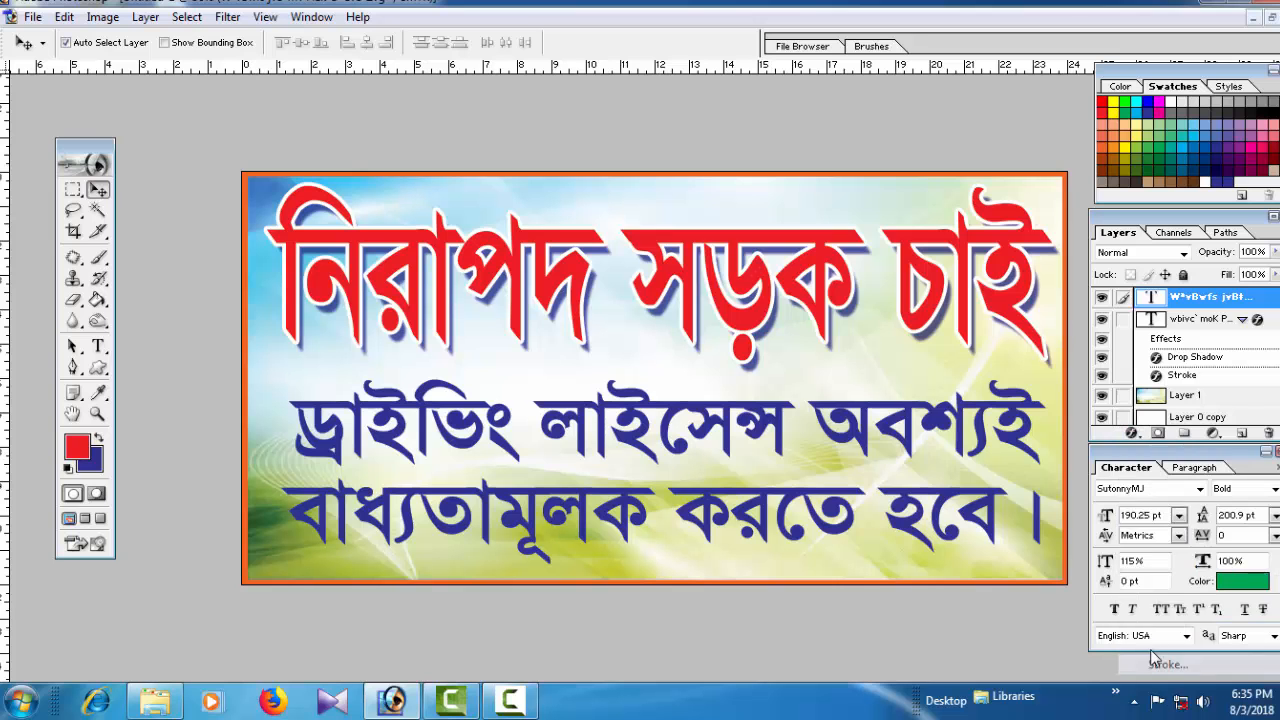
click(1022, 412)
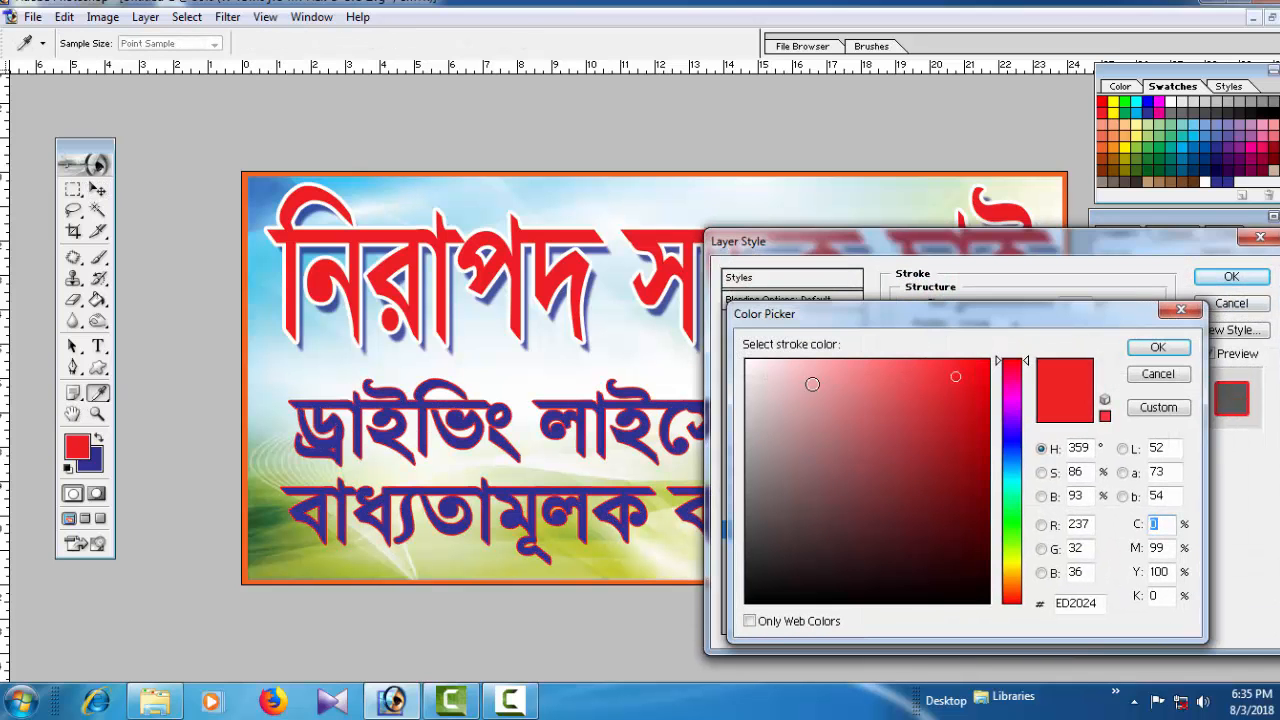
drag(812, 384, 746, 359)
click(1157, 347)
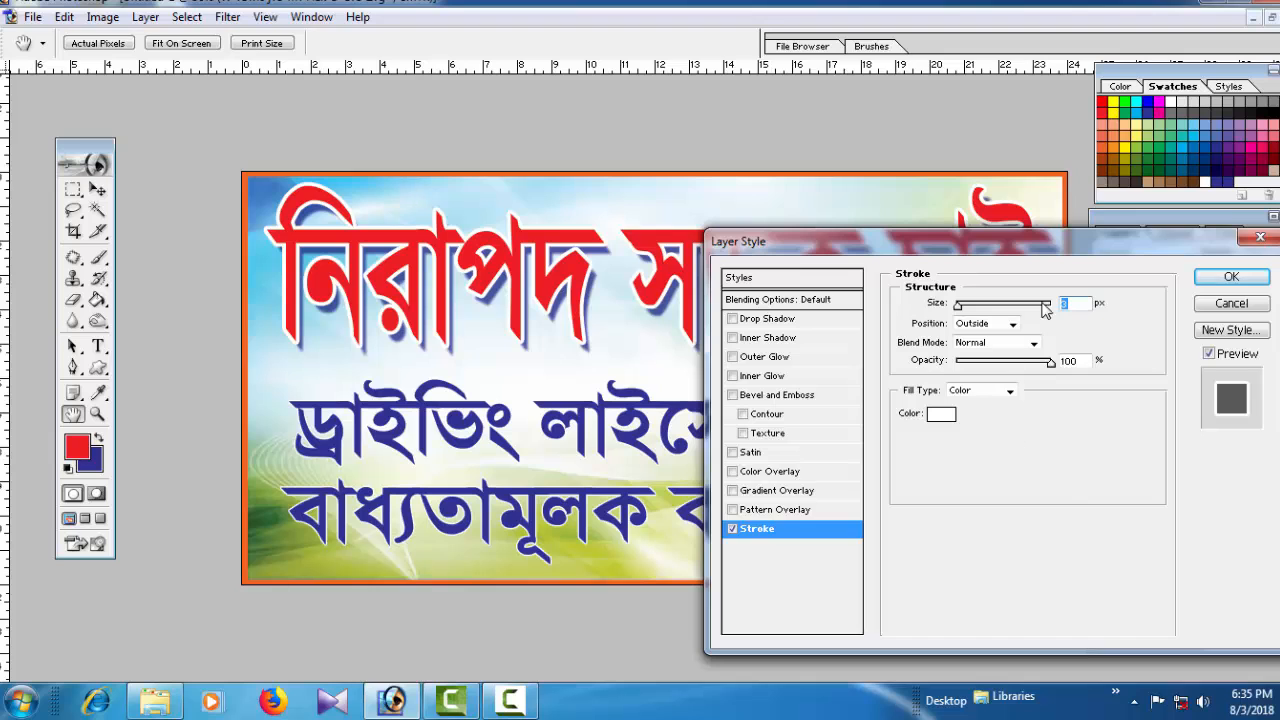
drag(1044, 306, 963, 311)
Add a purple drop shadow to the licence text with the Multiply blend mode and a distance of 17 px
click(762, 320)
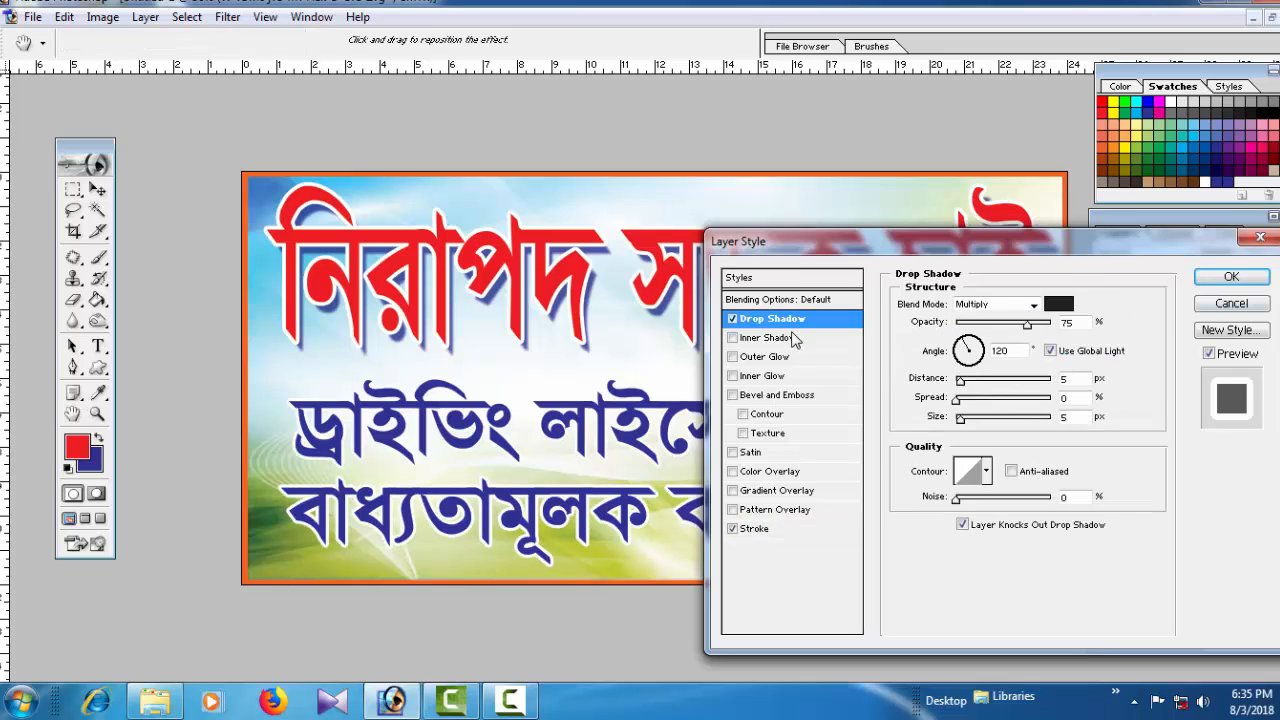
click(1059, 304)
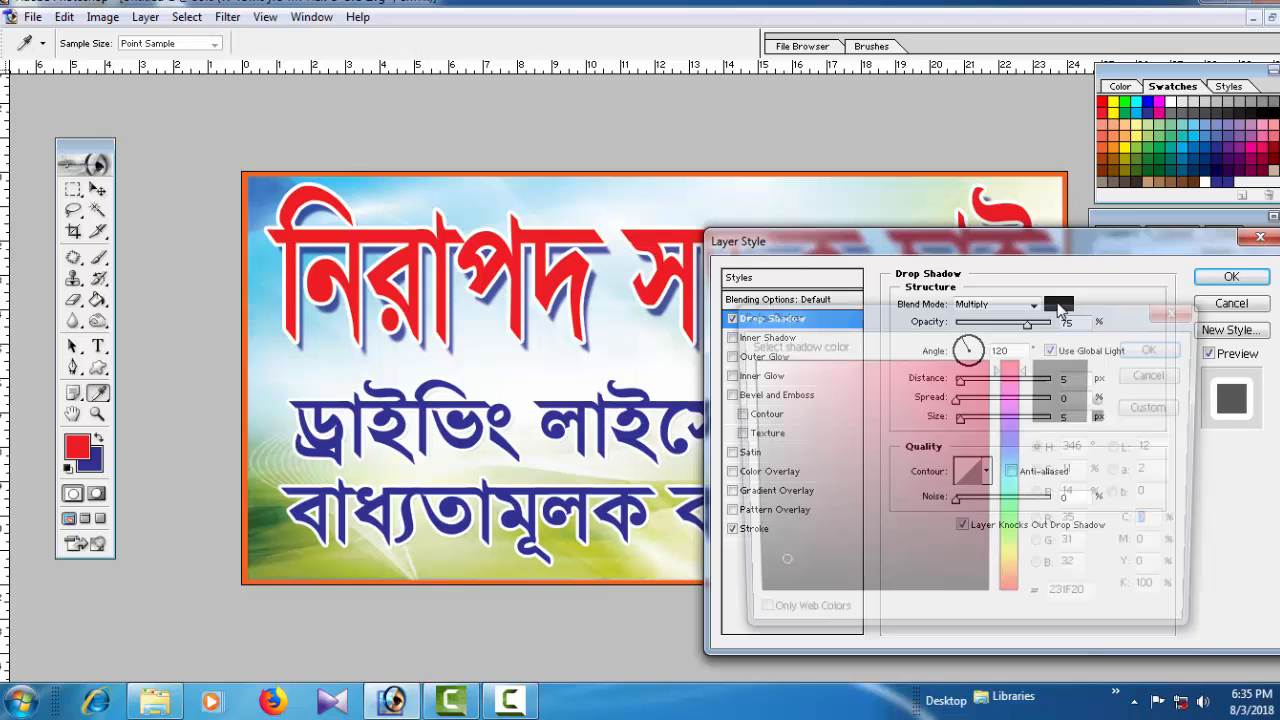
click(1013, 406)
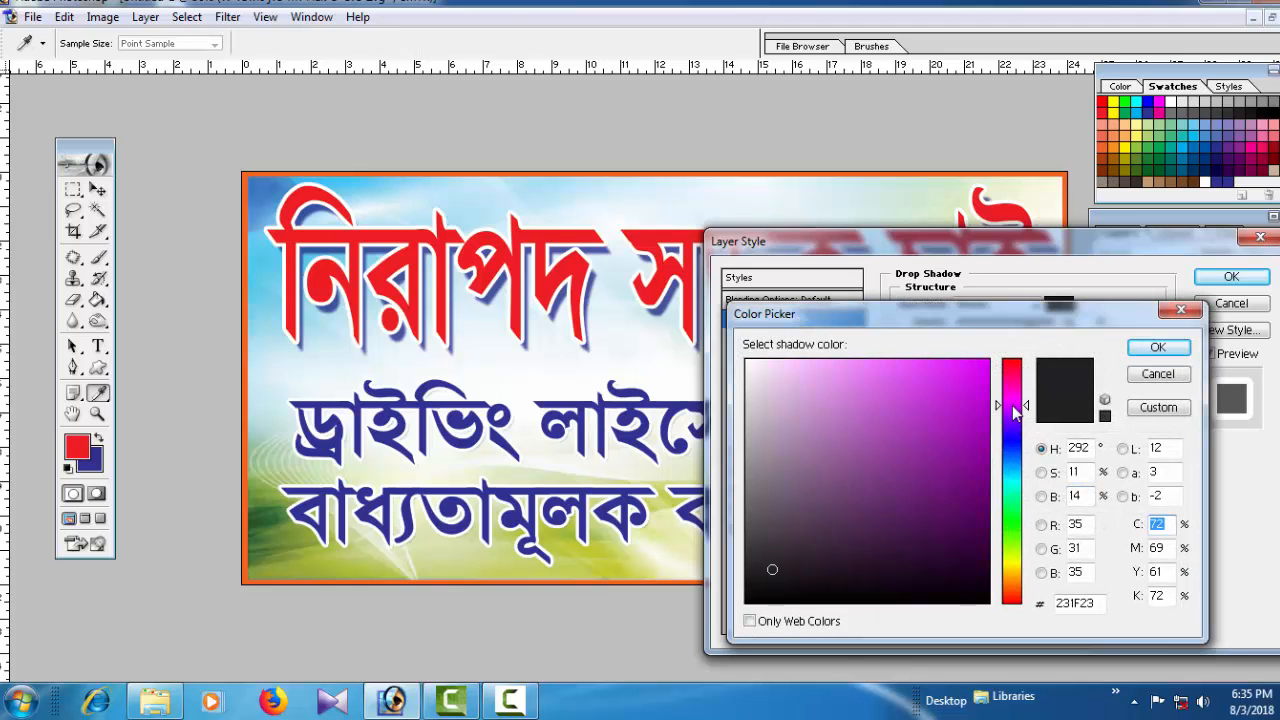
click(986, 440)
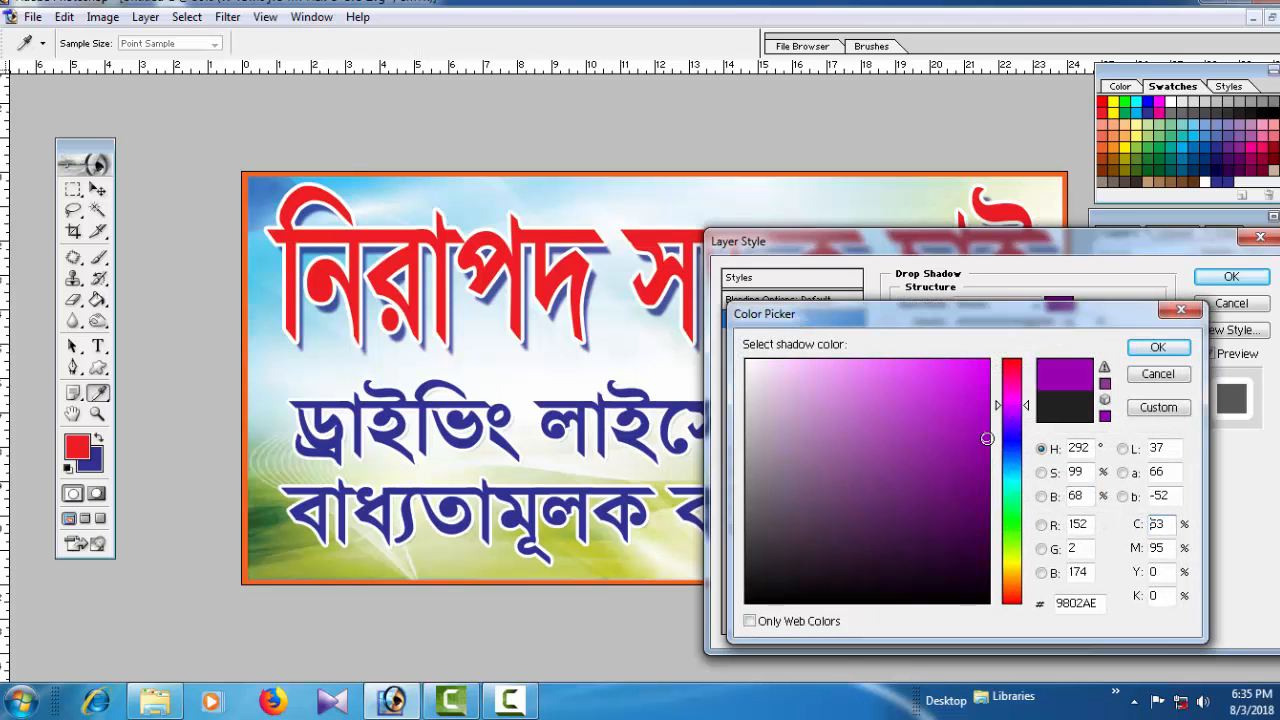
click(1160, 346)
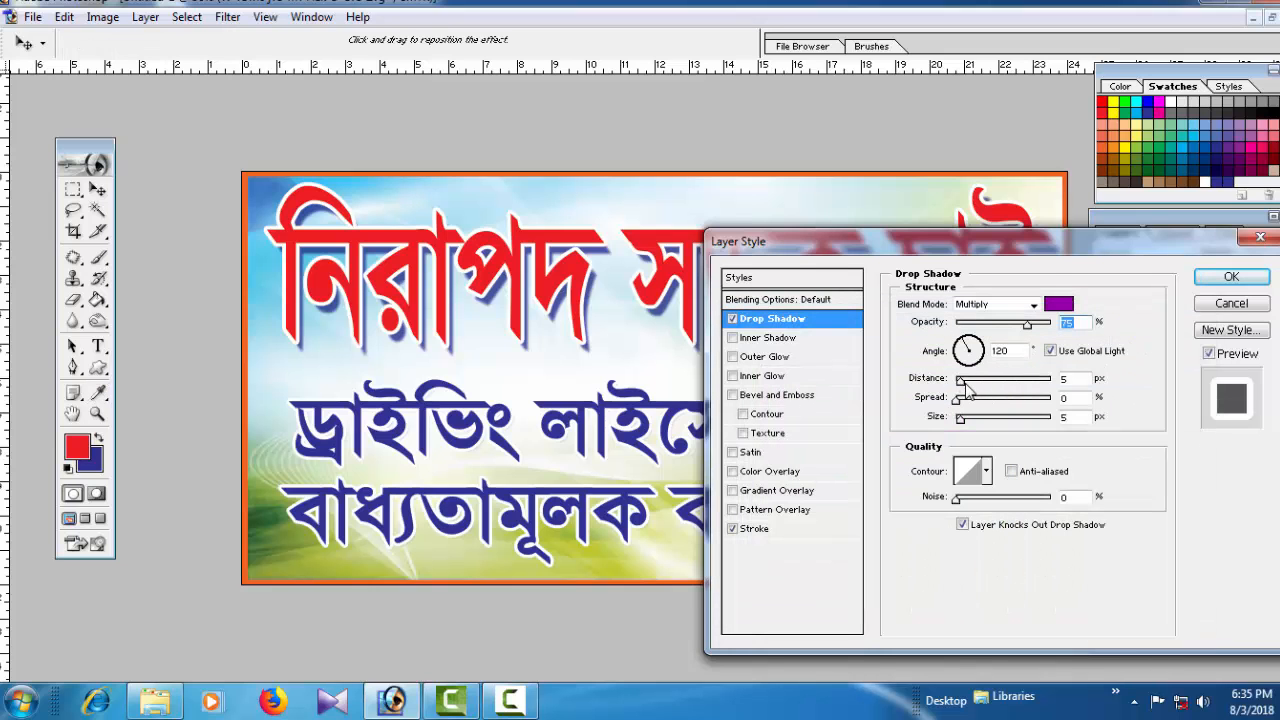
drag(966, 388, 975, 389)
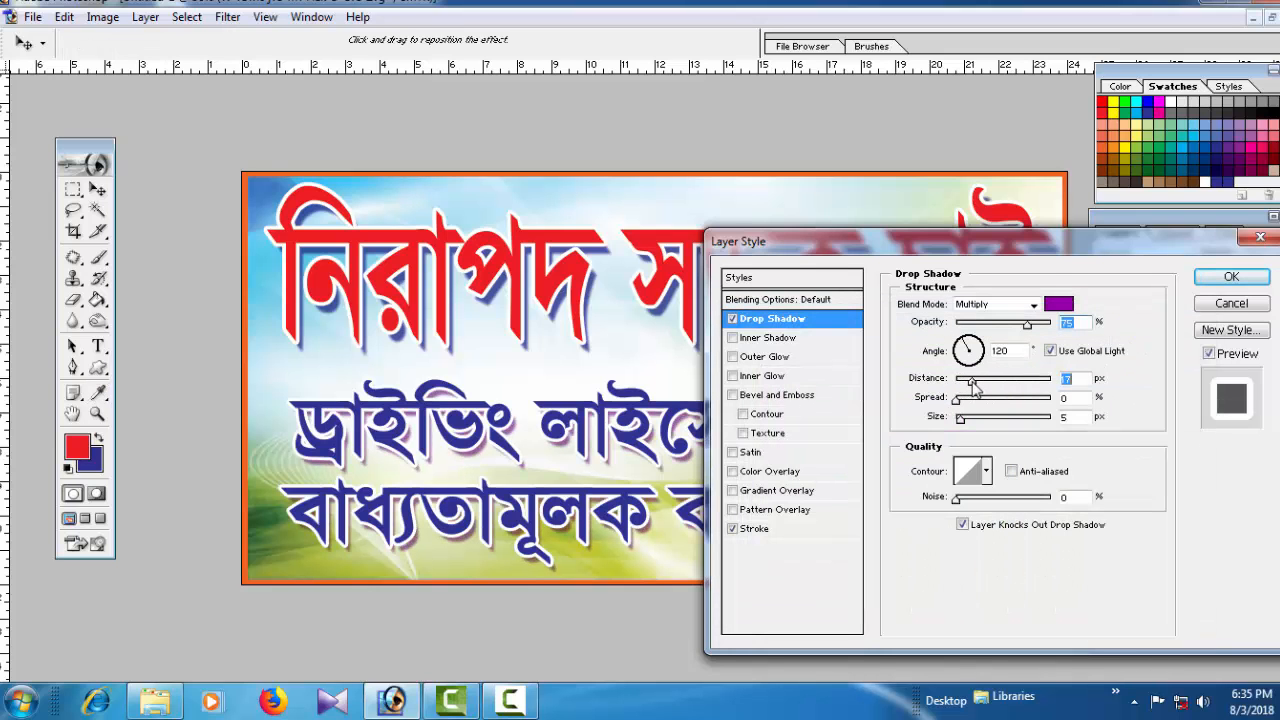
Change the colour of the licence text's drop shadow to black
click(1058, 303)
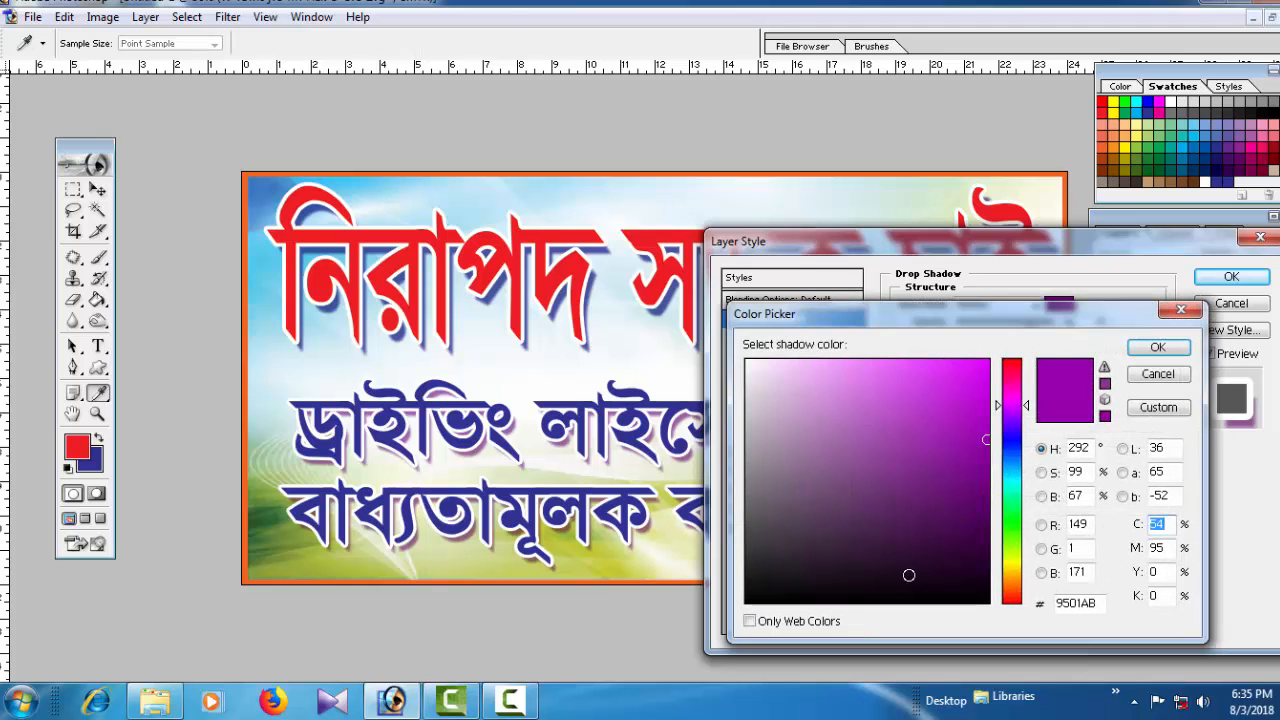
click(815, 602)
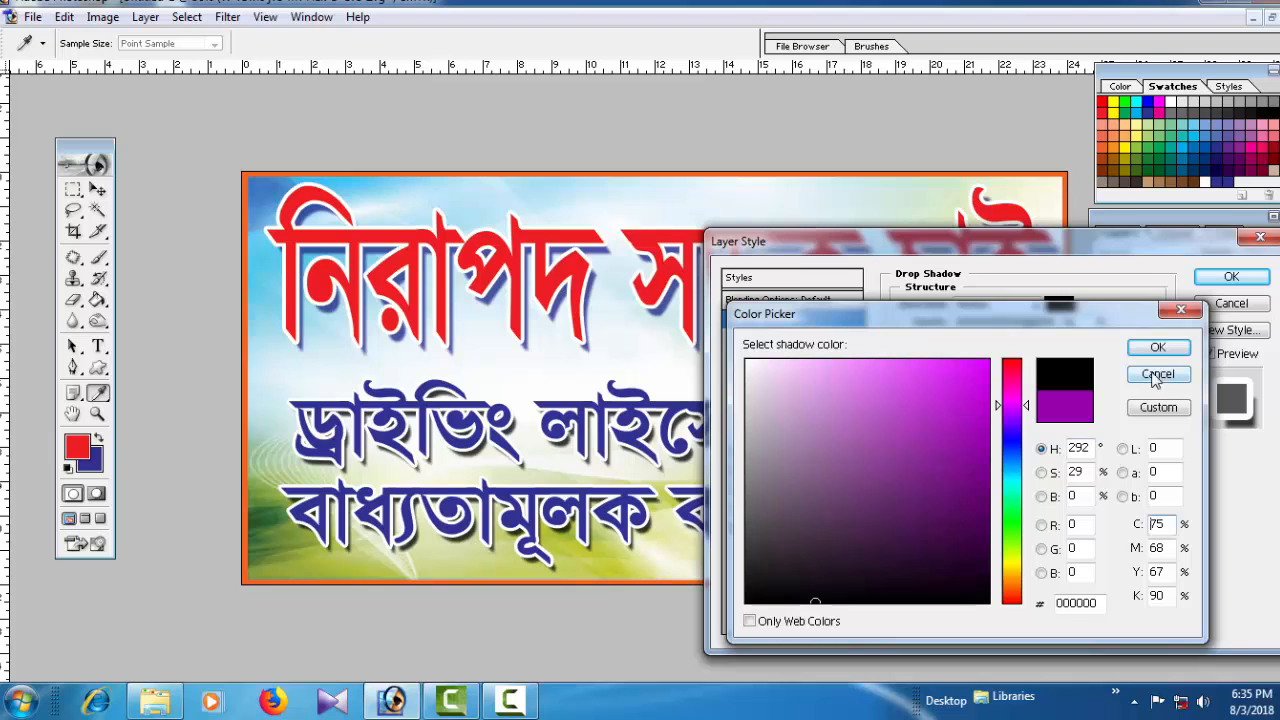
click(1021, 529)
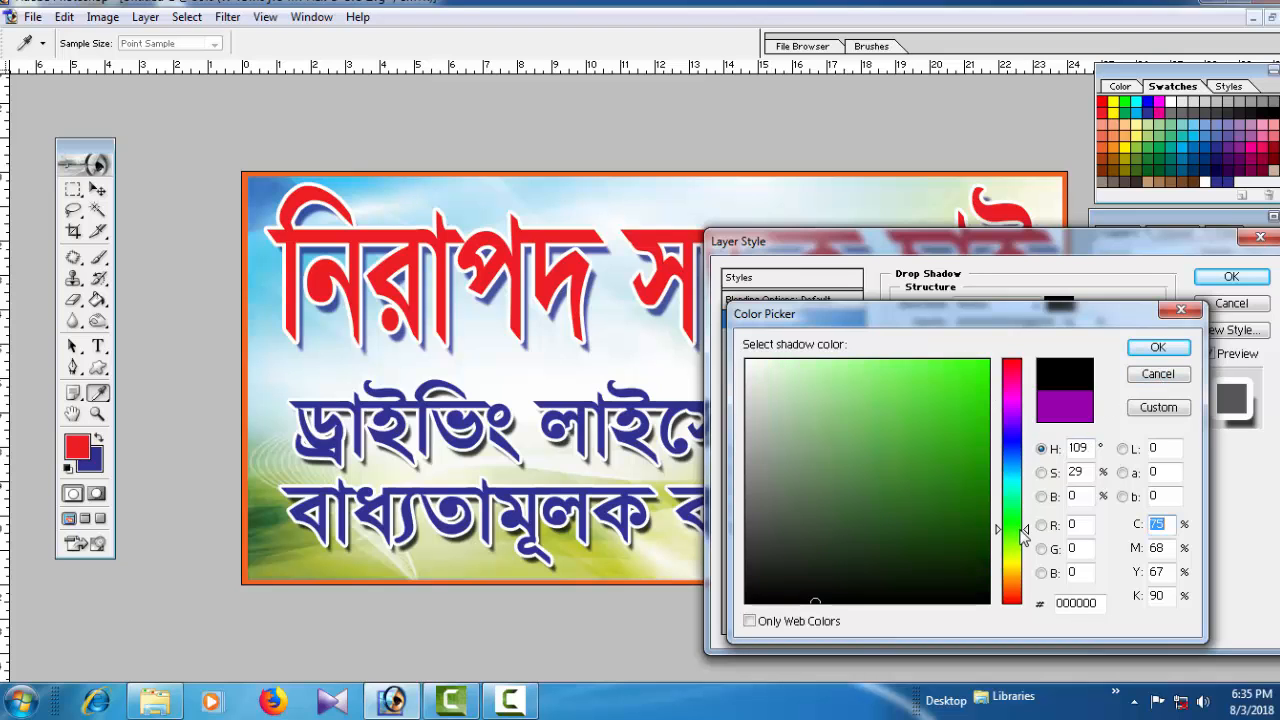
click(975, 501)
click(767, 603)
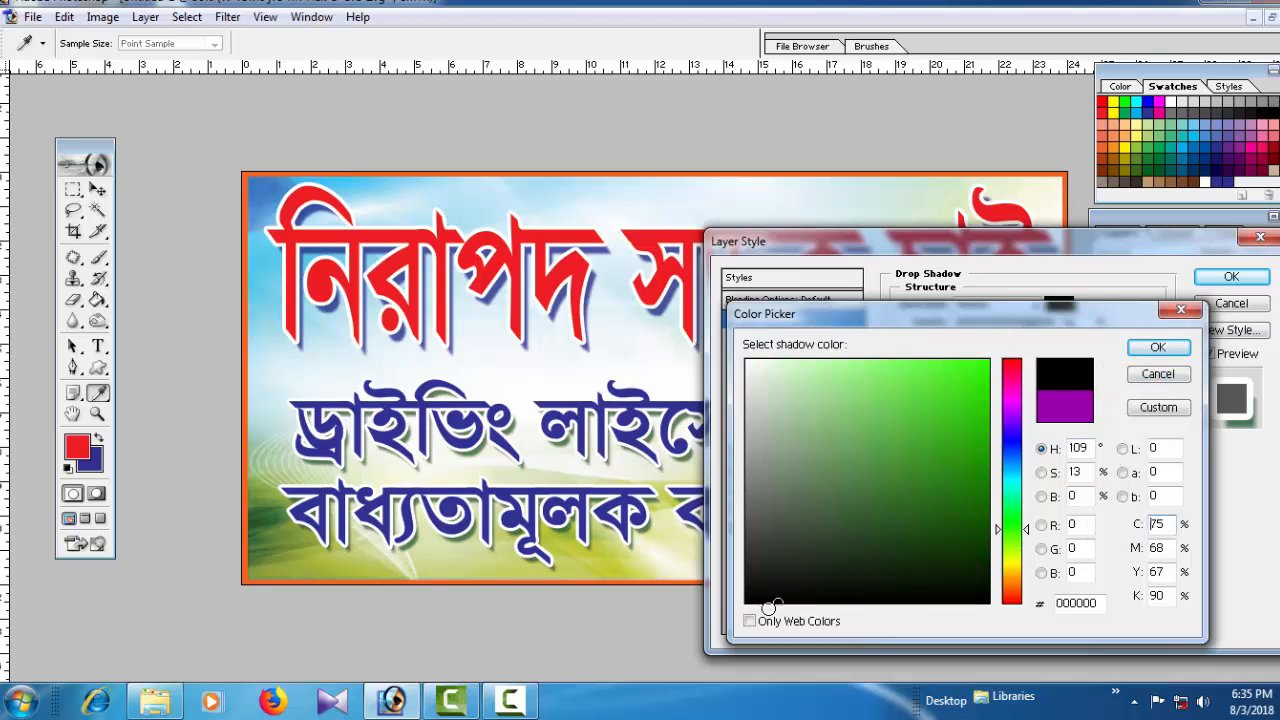
click(1158, 350)
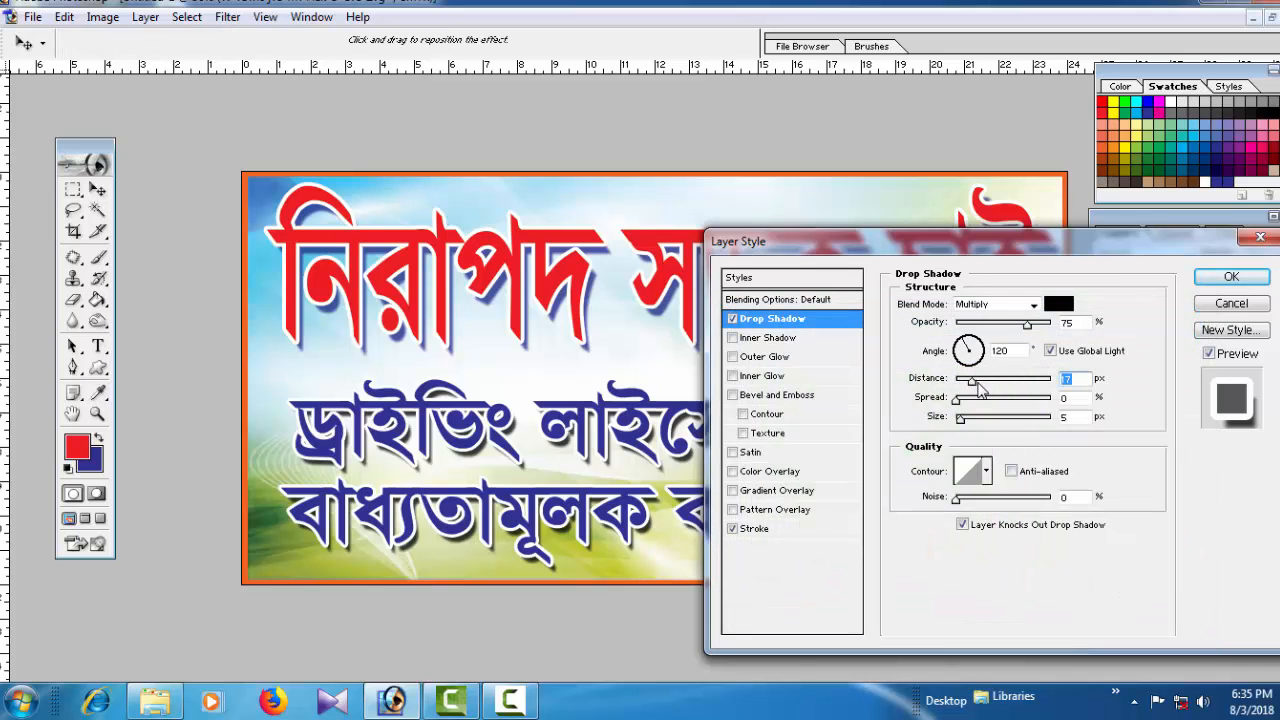
Set the licence text's drop shadow distance to 21 px and apply the layer style
drag(979, 387, 981, 387)
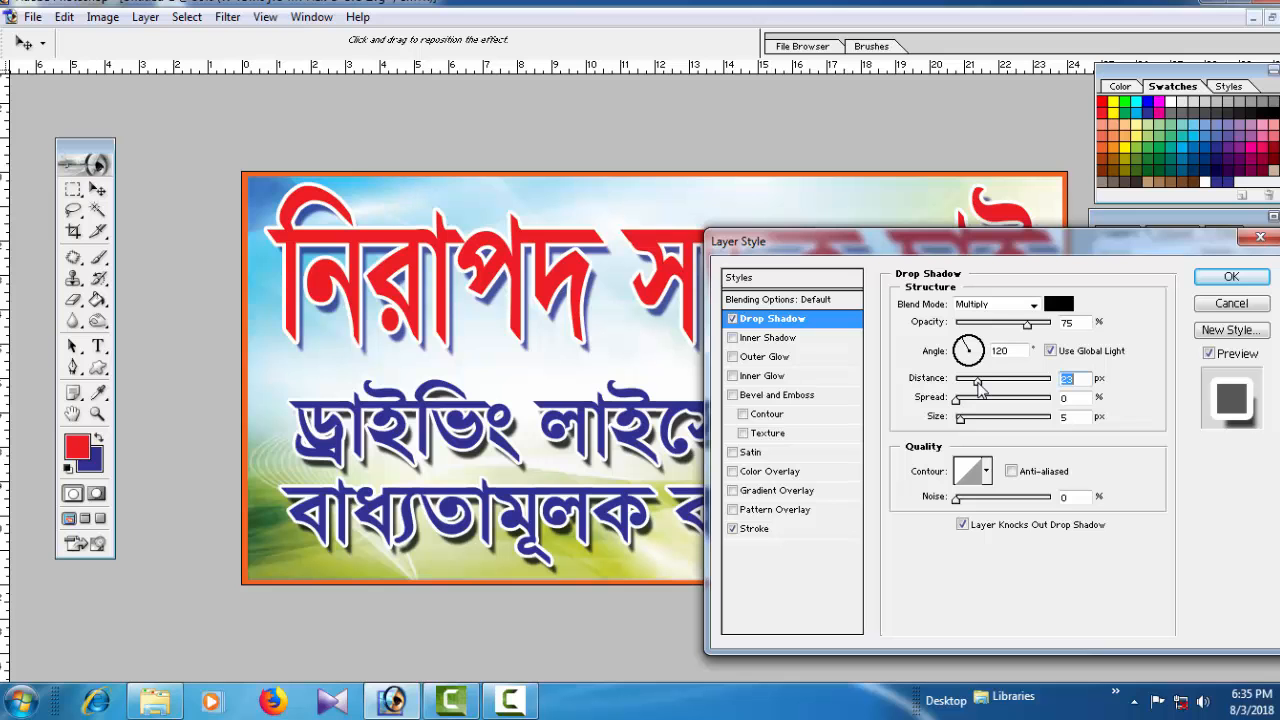
drag(980, 390, 977, 388)
click(1231, 277)
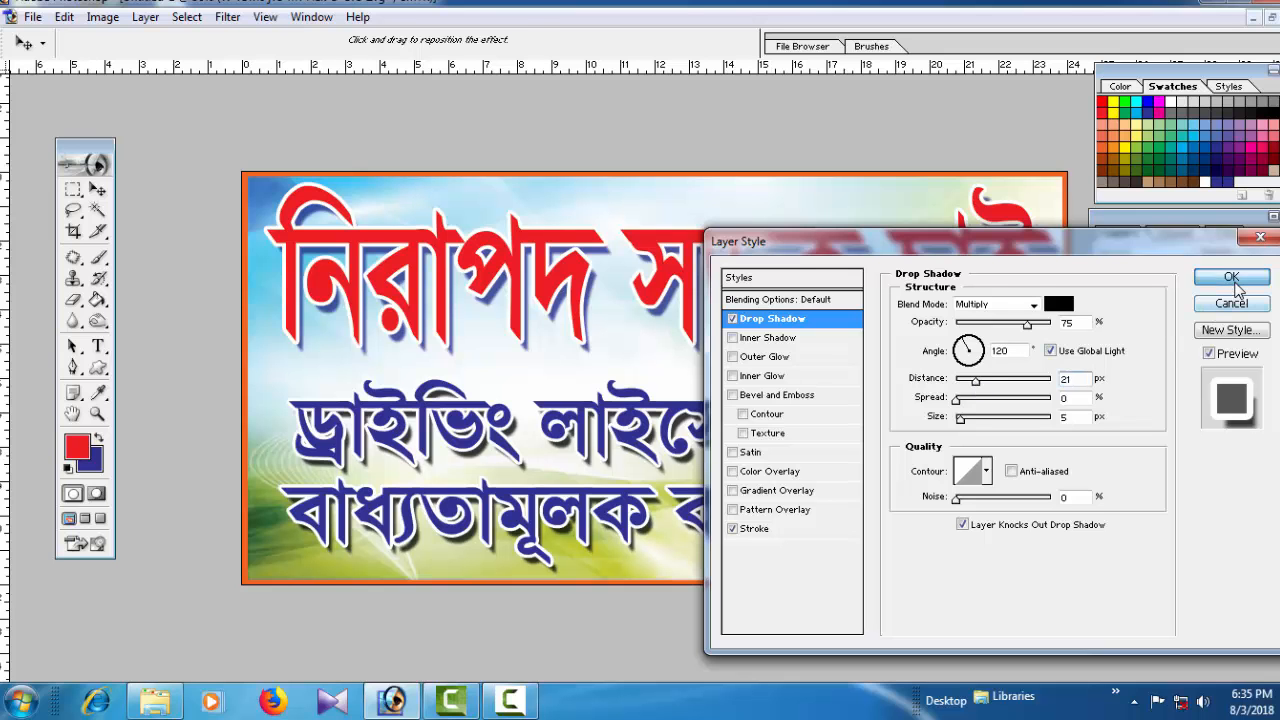
Examine the stroke and shadow of both banner texts close up and in the full view without the panels
ctrl+click(738, 538)
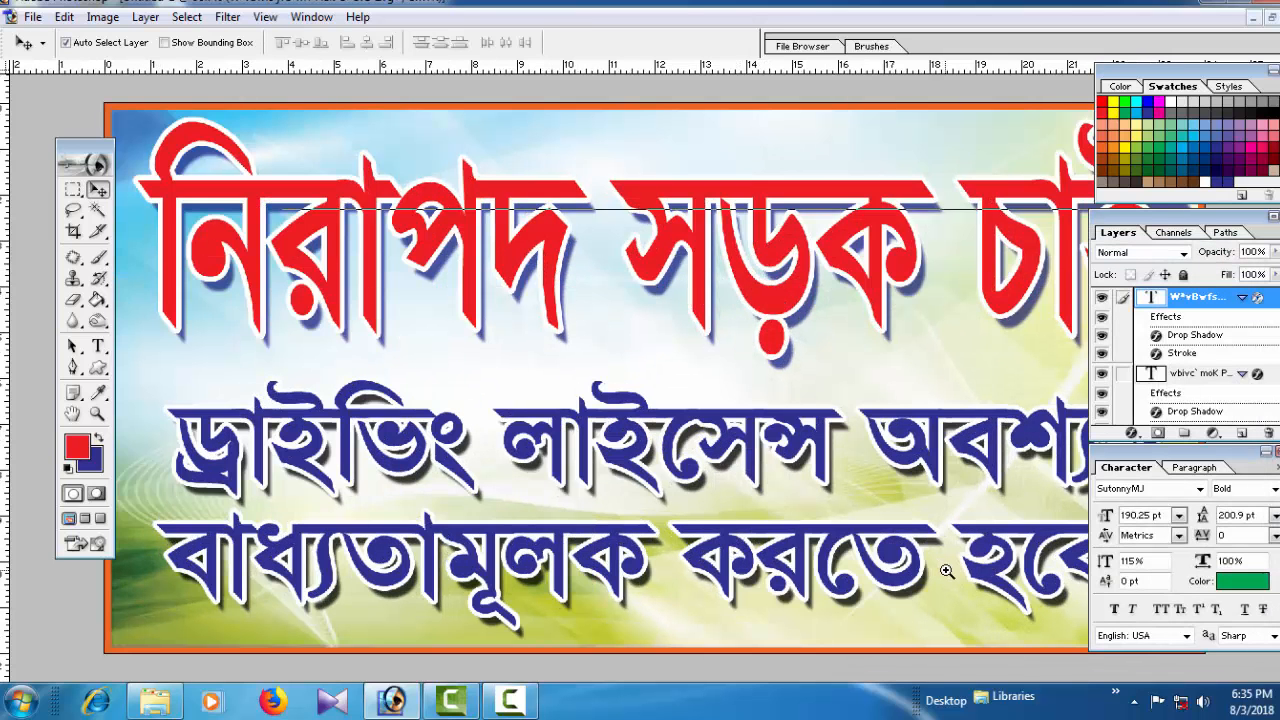
ctrl+click(947, 570)
alt+click(875, 480)
alt+click(875, 480)
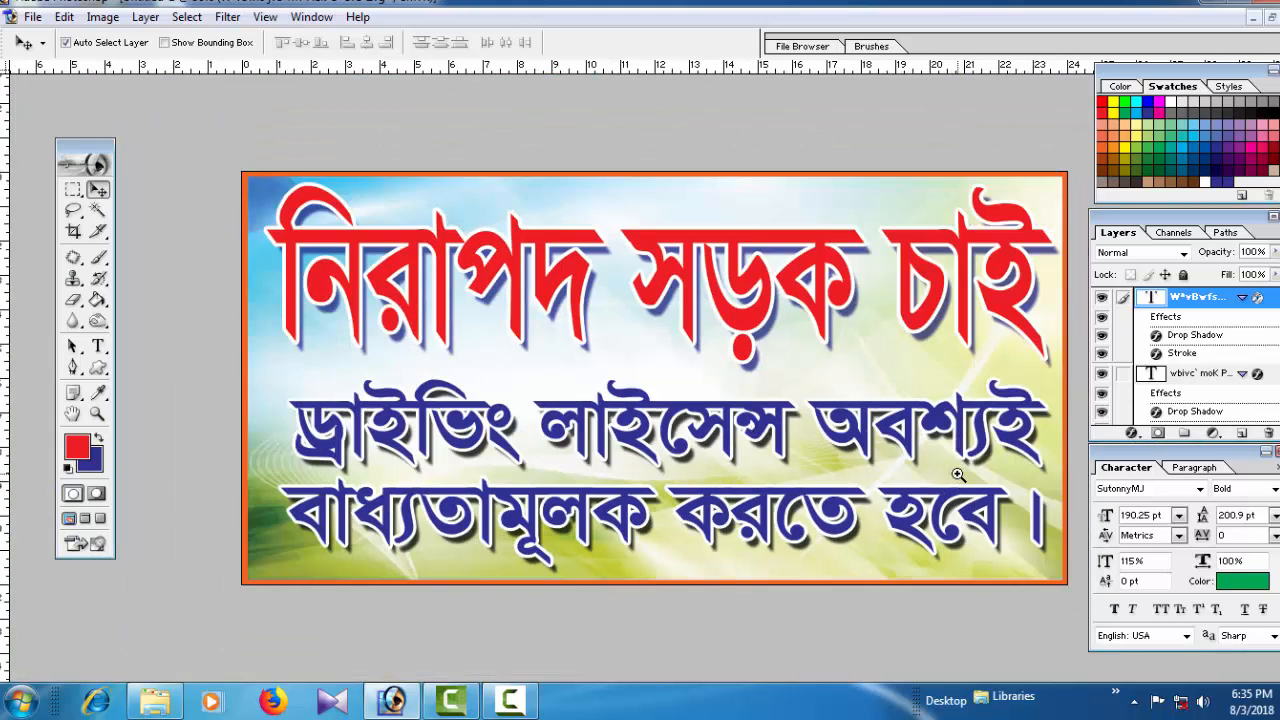
alt+click(944, 467)
ctrl+click(910, 466)
key(Tab)
ctrl+click(879, 431)
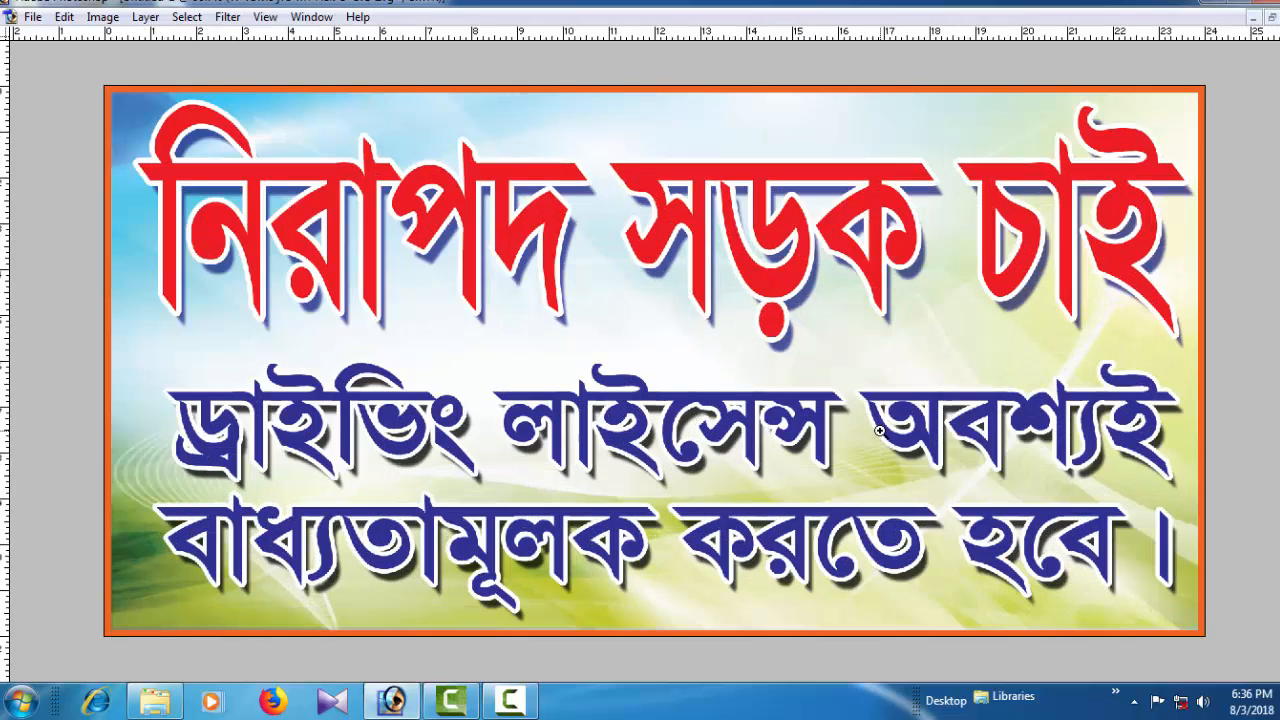
alt+click(879, 431)
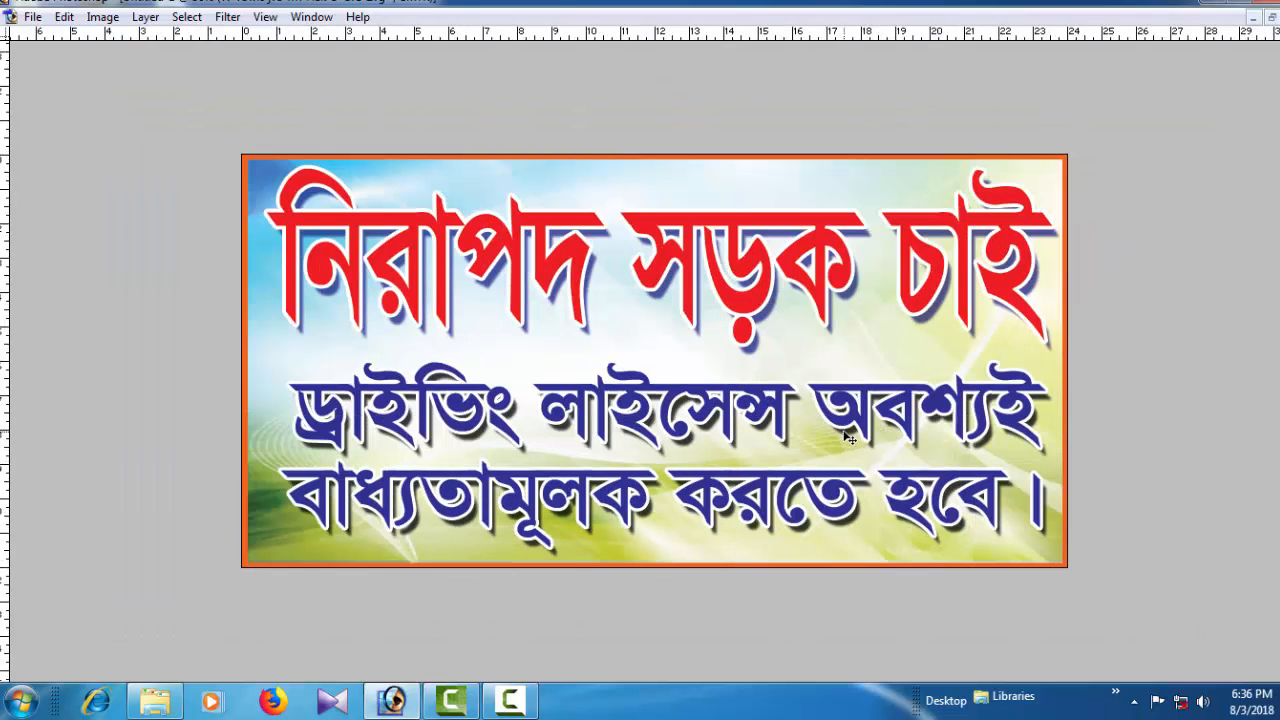
key(Tab)
alt+click(866, 339)
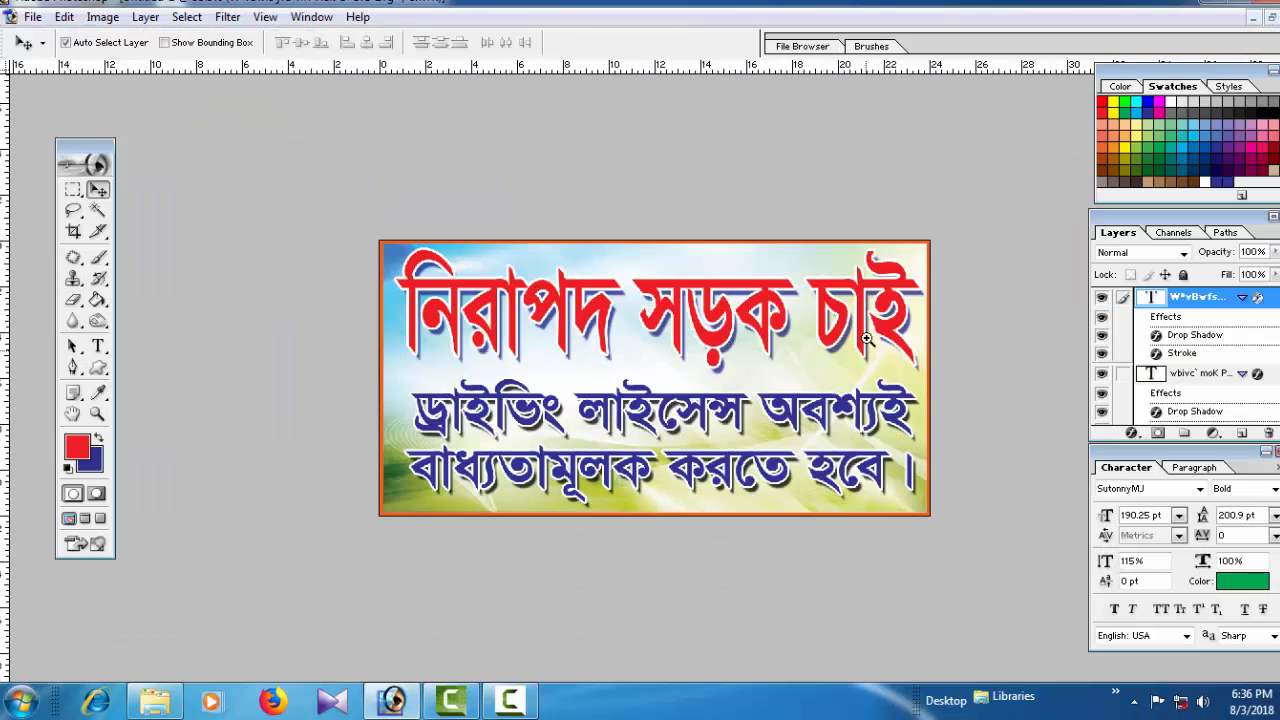
ctrl+click(865, 317)
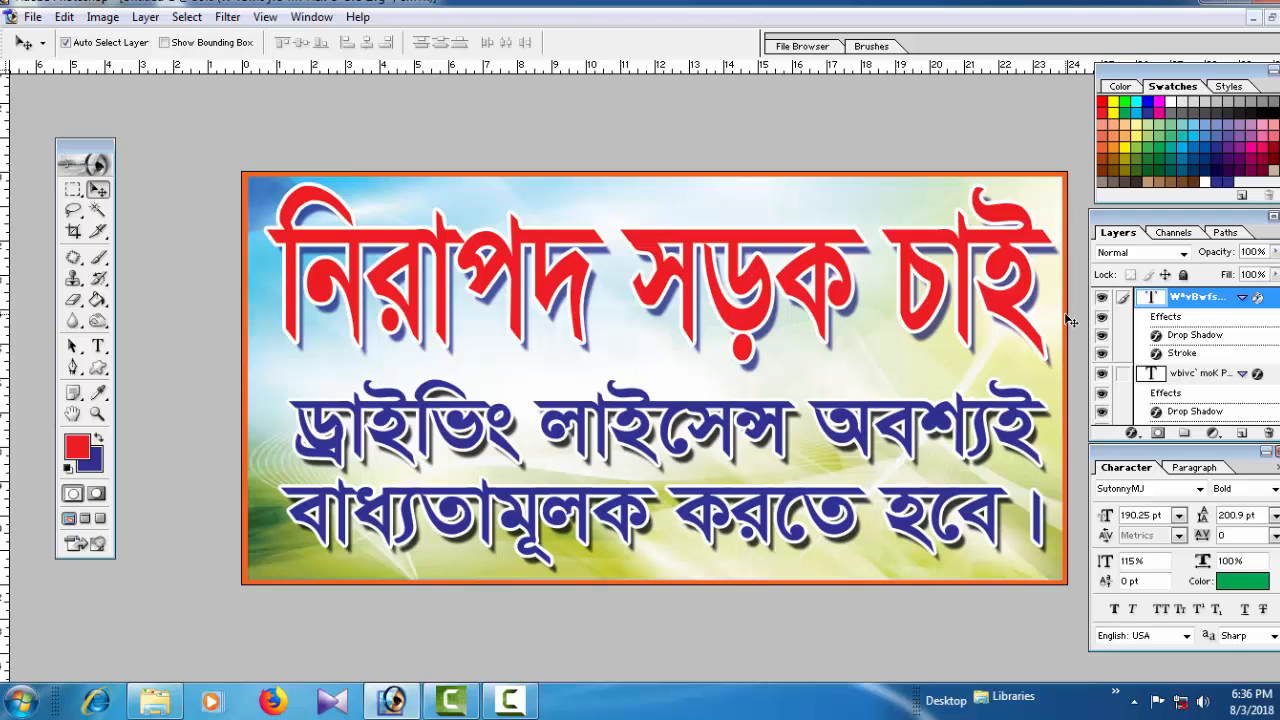
Recolour the banner's orange border green by selecting it on Layer 0 with the Magic Wand, filling it and deselecting
drag(1068, 320, 1218, 410)
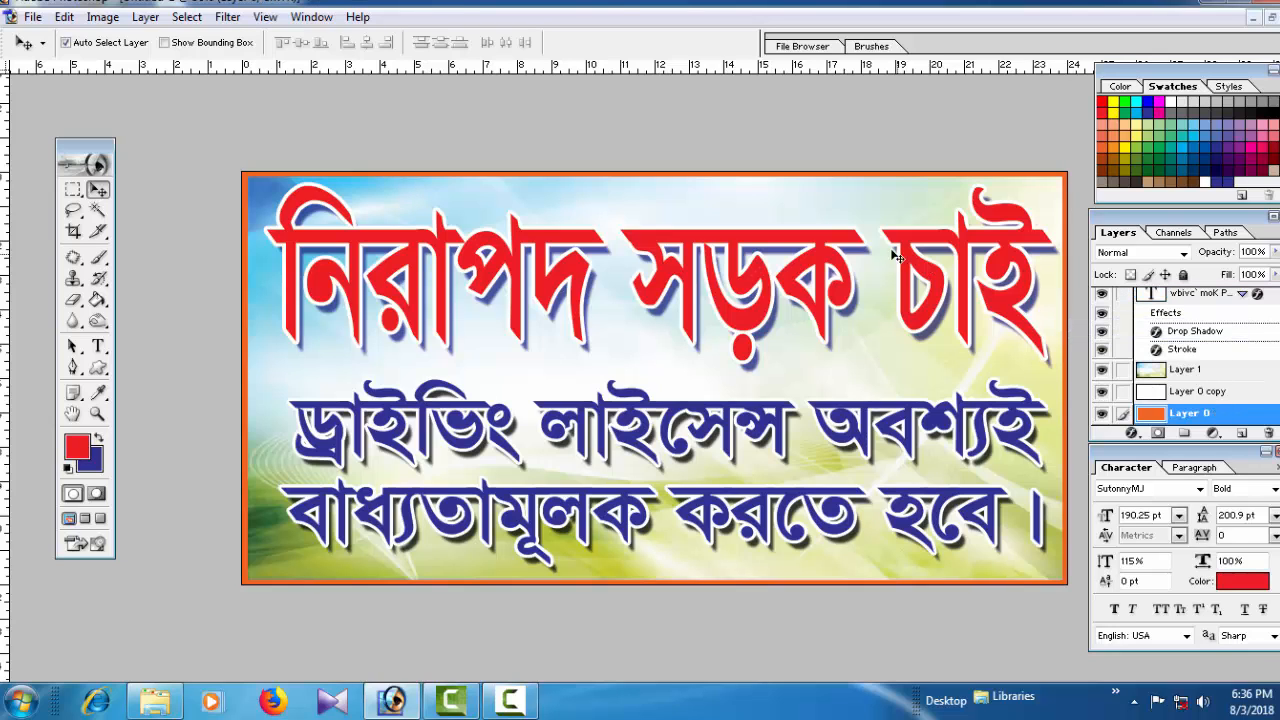
click(97, 210)
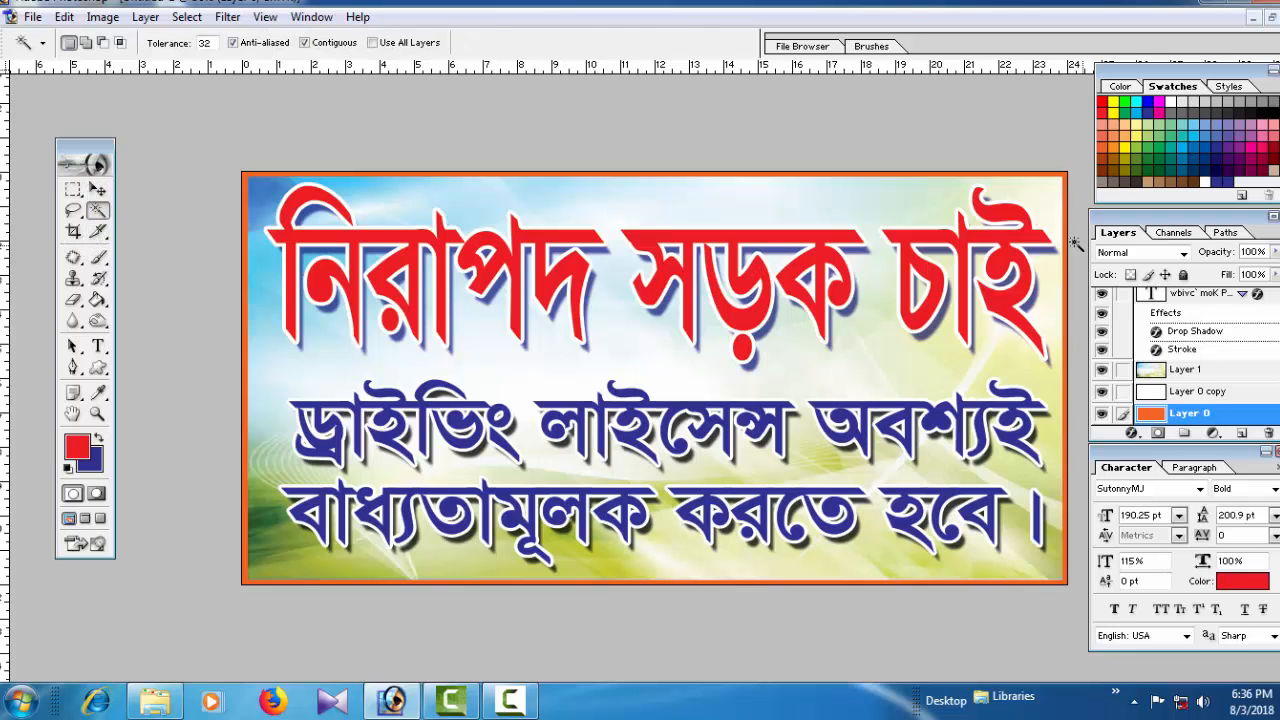
click(1066, 242)
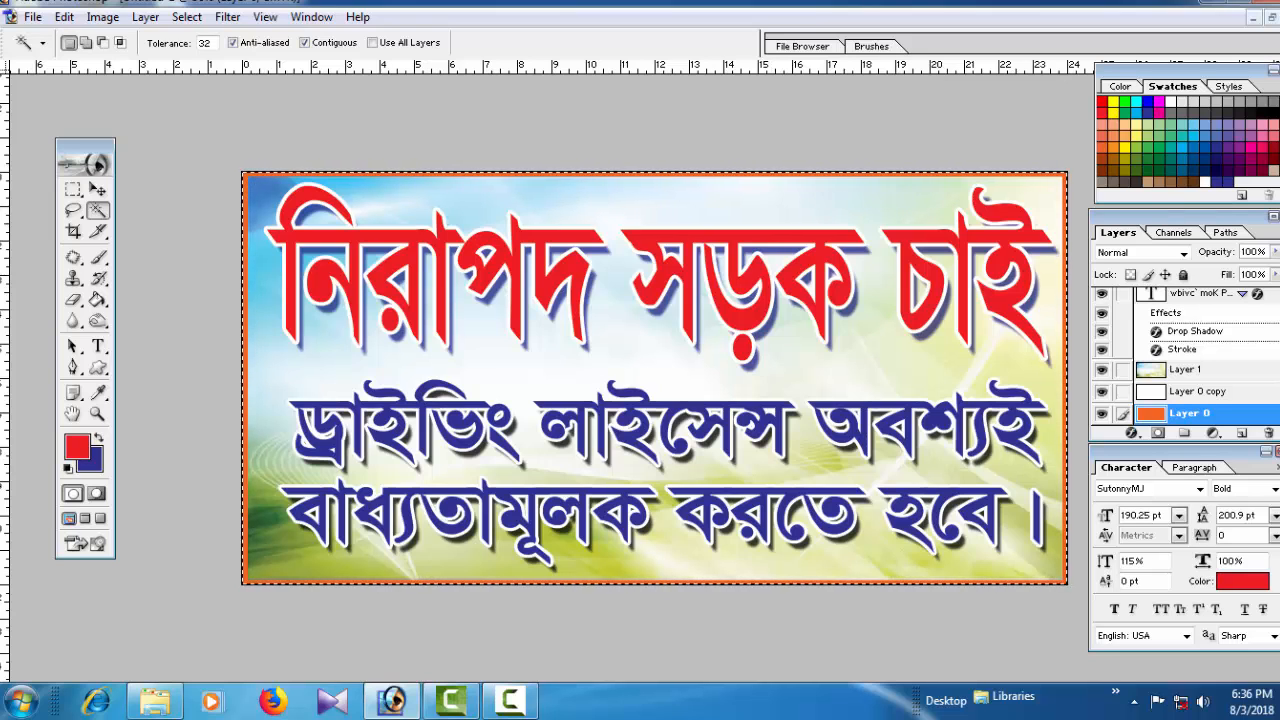
click(1134, 115)
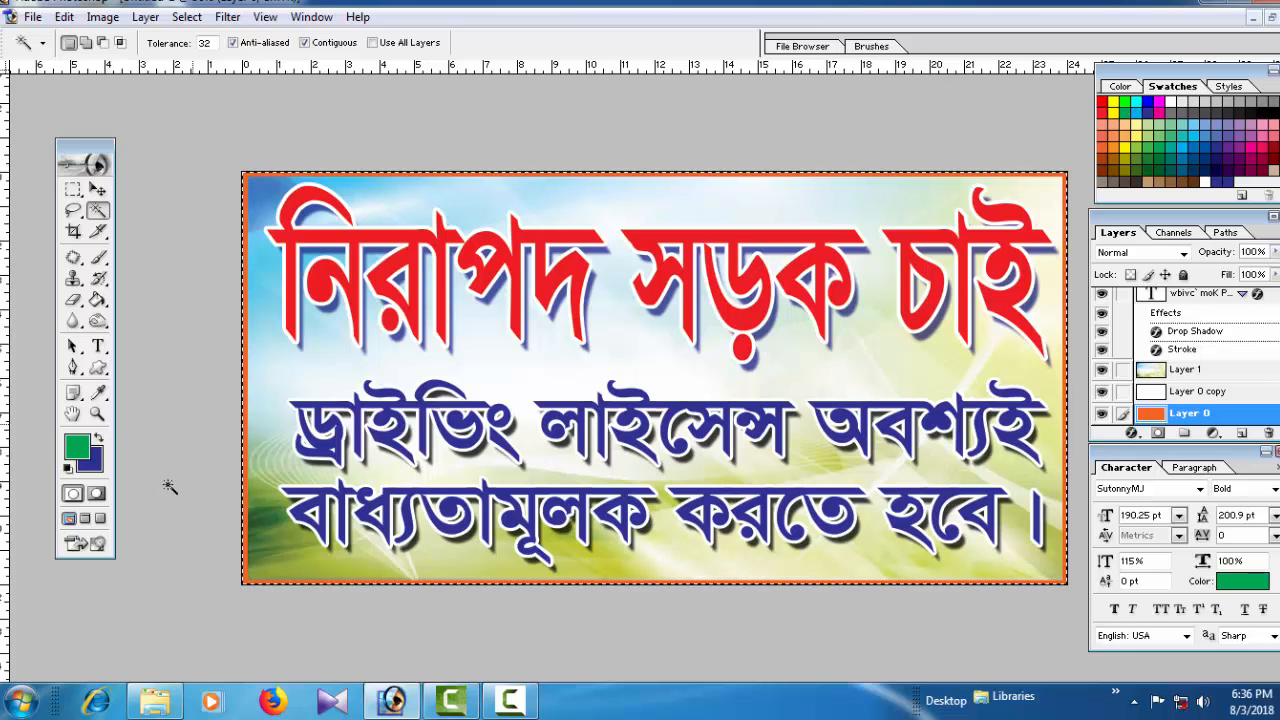
click(98, 441)
key(ctrl+BackSpace)
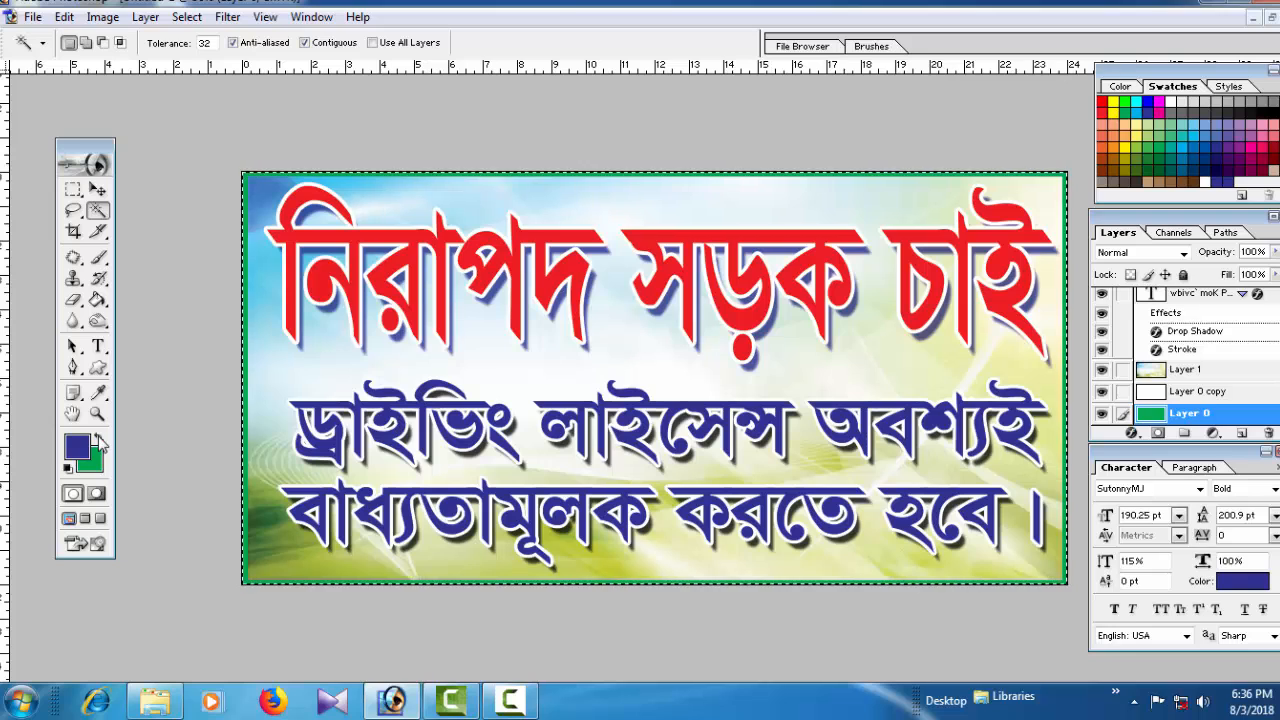
key(ctrl+d)
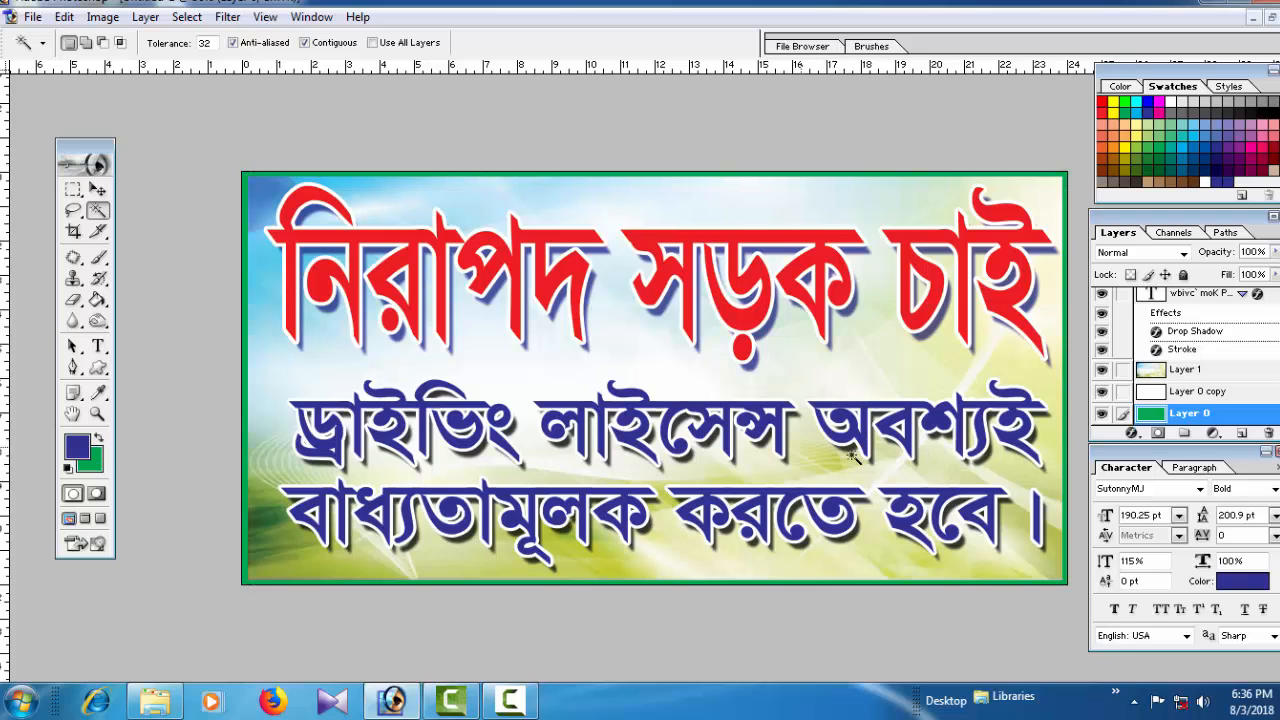
click(97, 189)
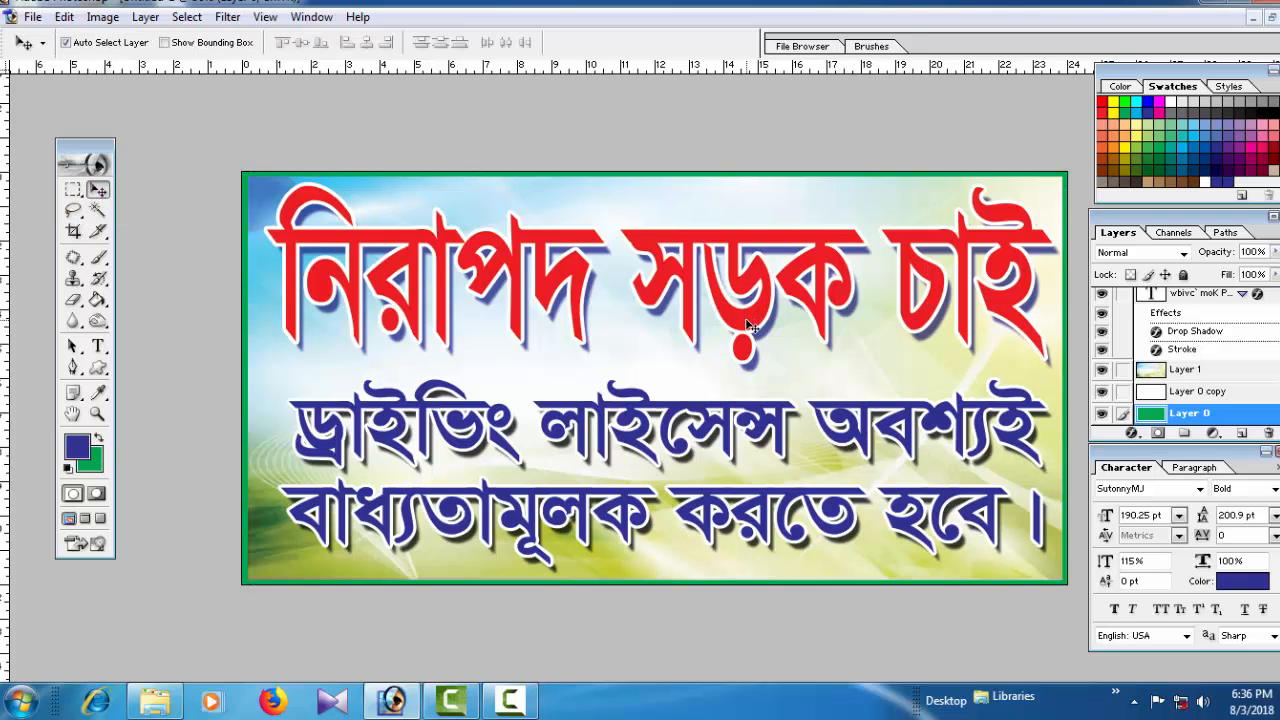
Review the whole green-bordered banner enlarged and without the surrounding panels
key(Tab)
key(ctrl+plus)
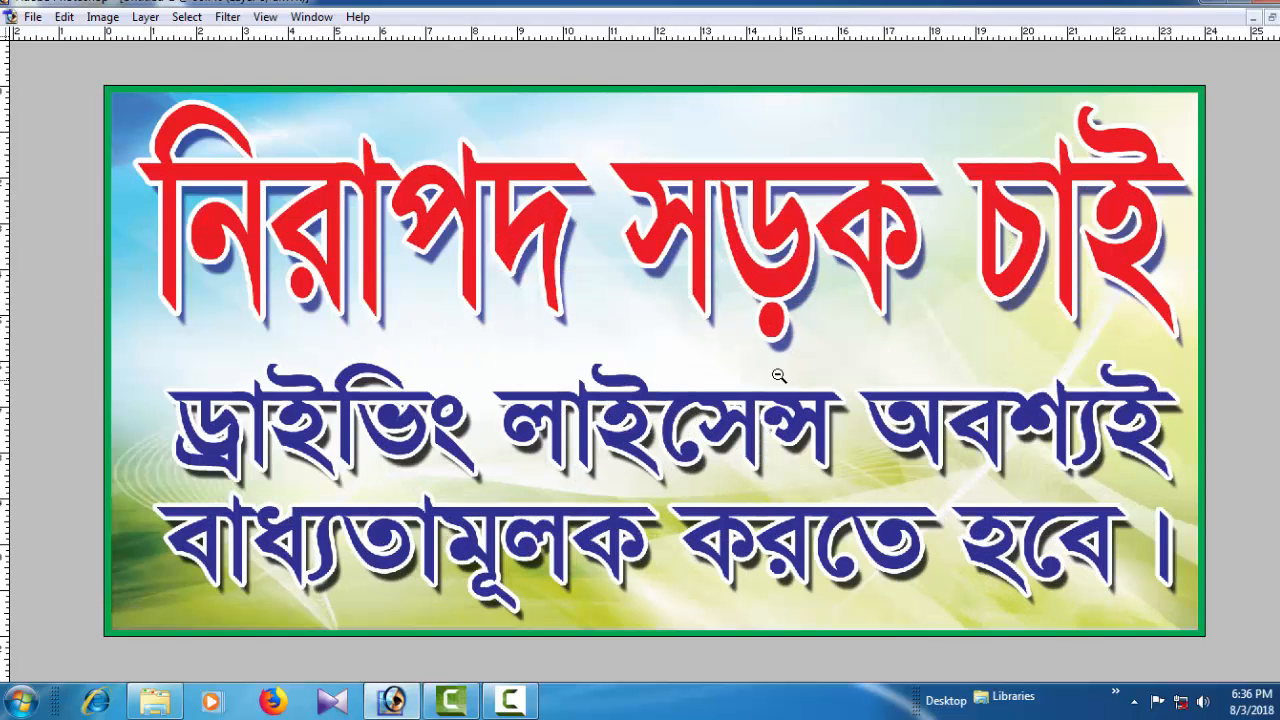
key(ctrl+minus)
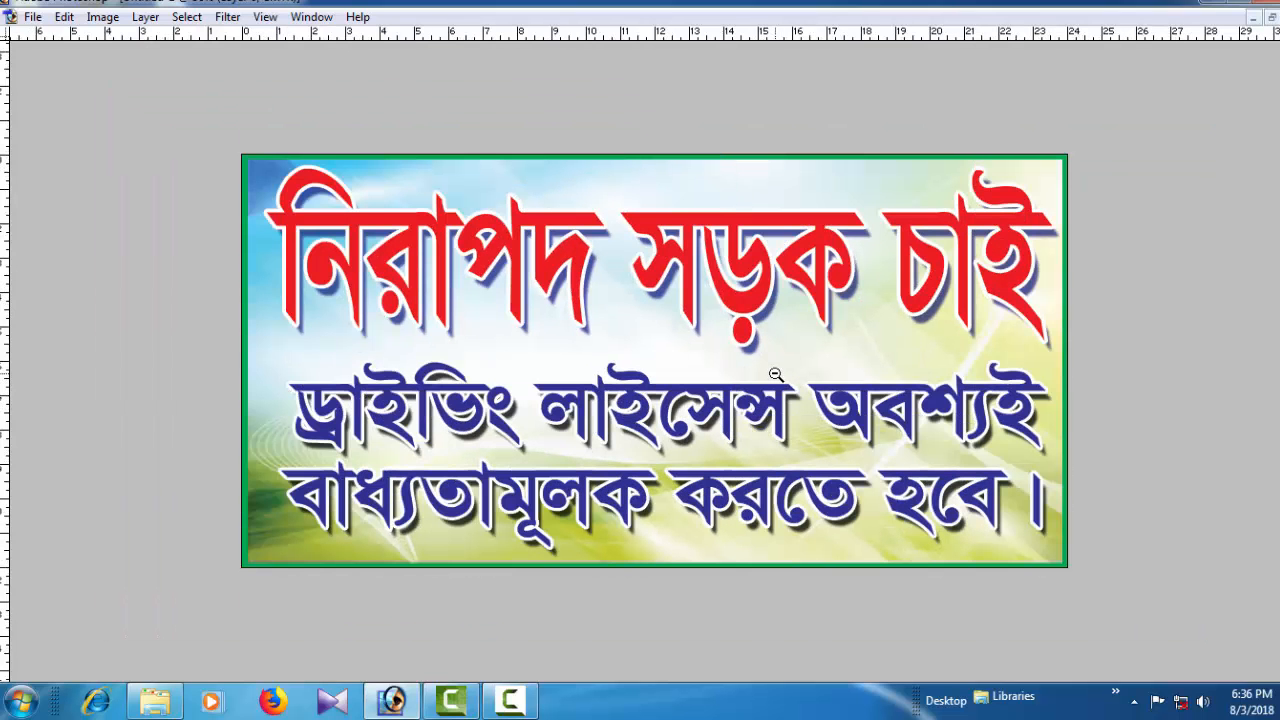
key(Tab)
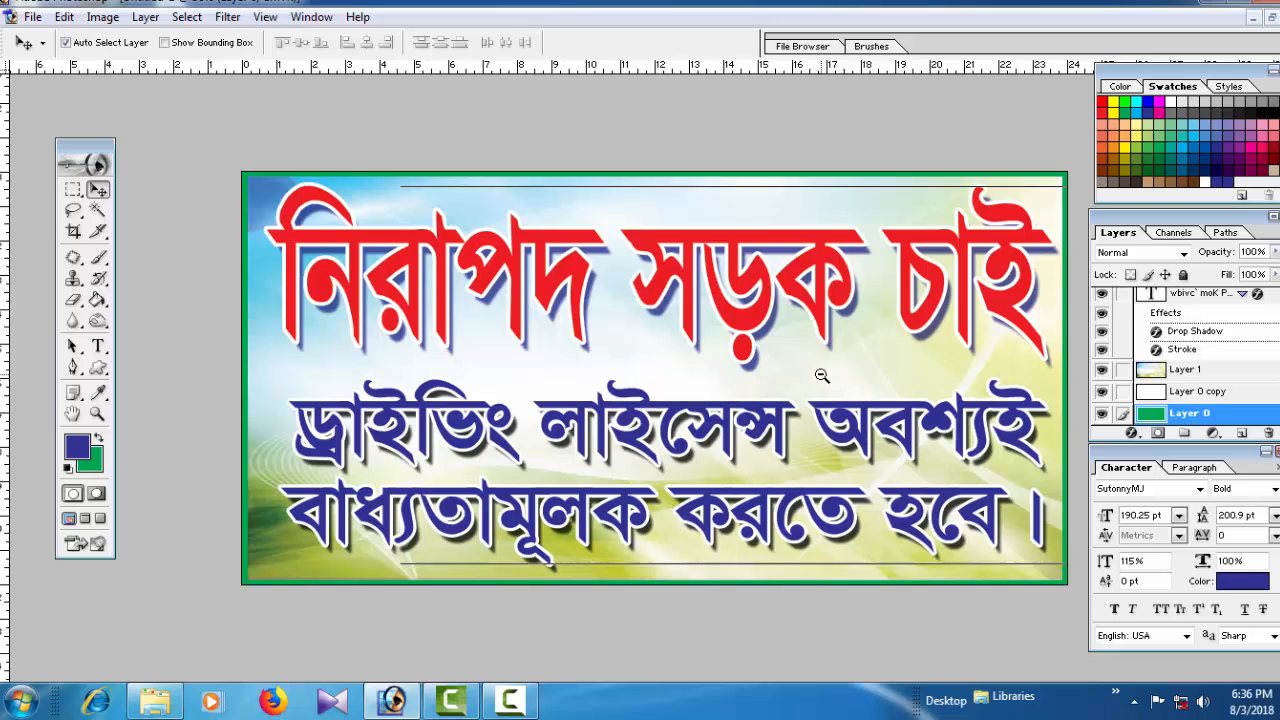
Merge all visible layers of the banner into a single layer, with the licence text layer selected
ctrl+alt+click(830, 380)
ctrl+click(864, 463)
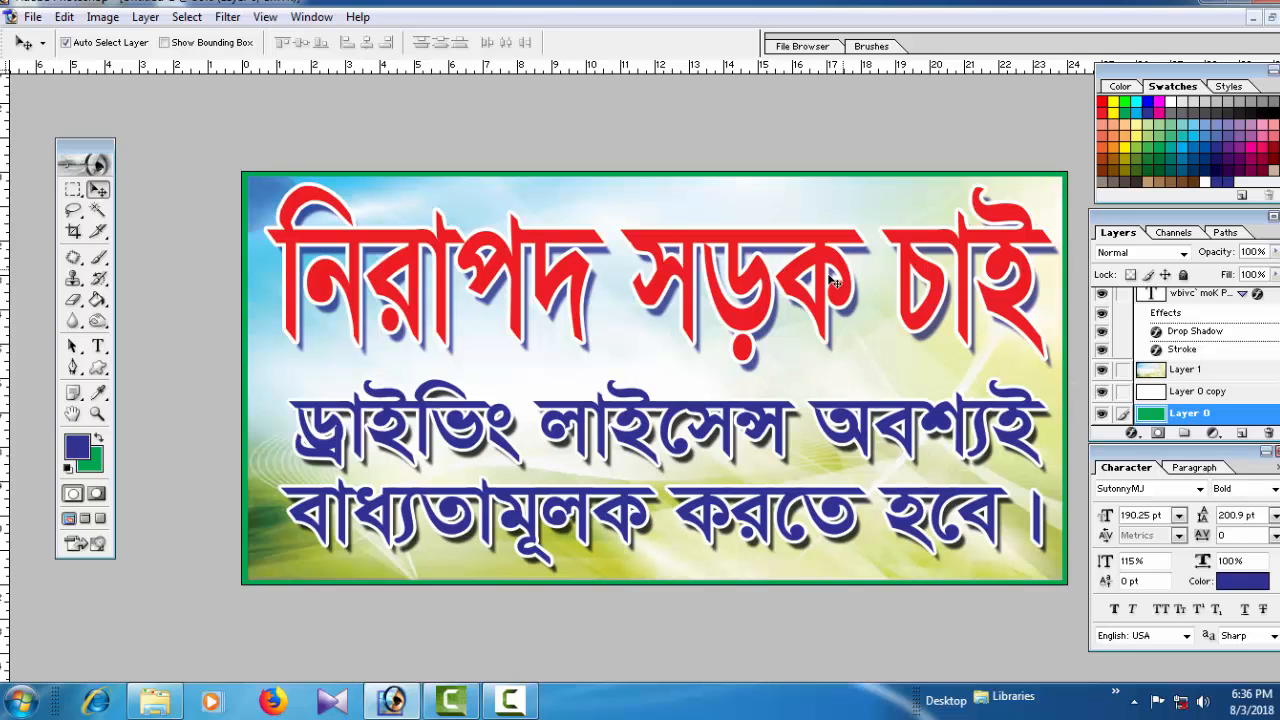
scroll(1193, 300, up, 3)
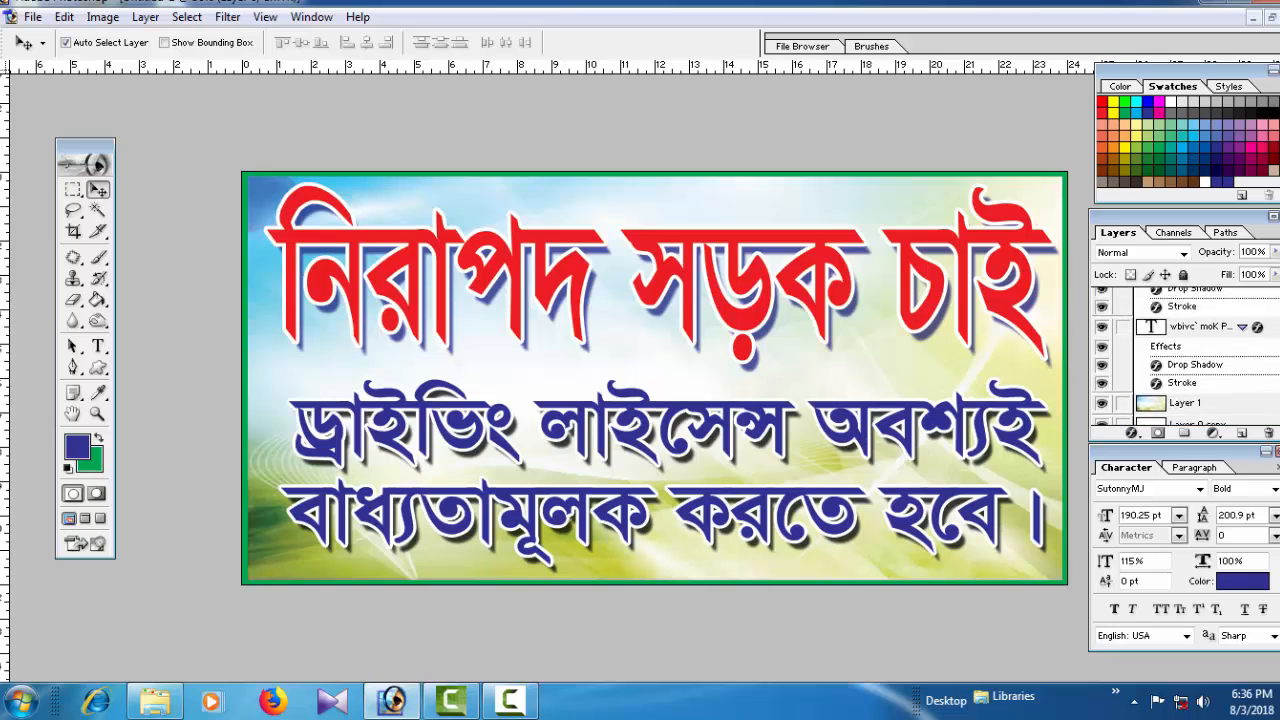
click(1193, 299)
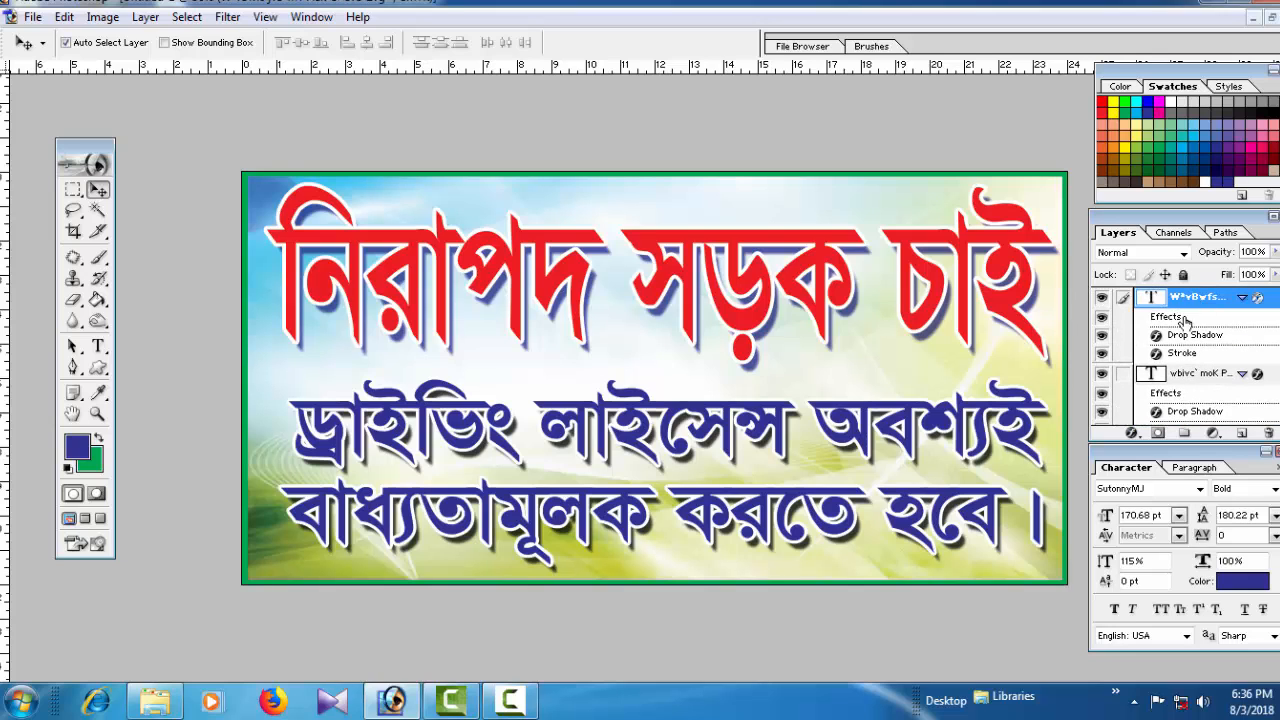
click(1193, 372)
scroll(1193, 372, down, 2)
scroll(1185, 360, up, 2)
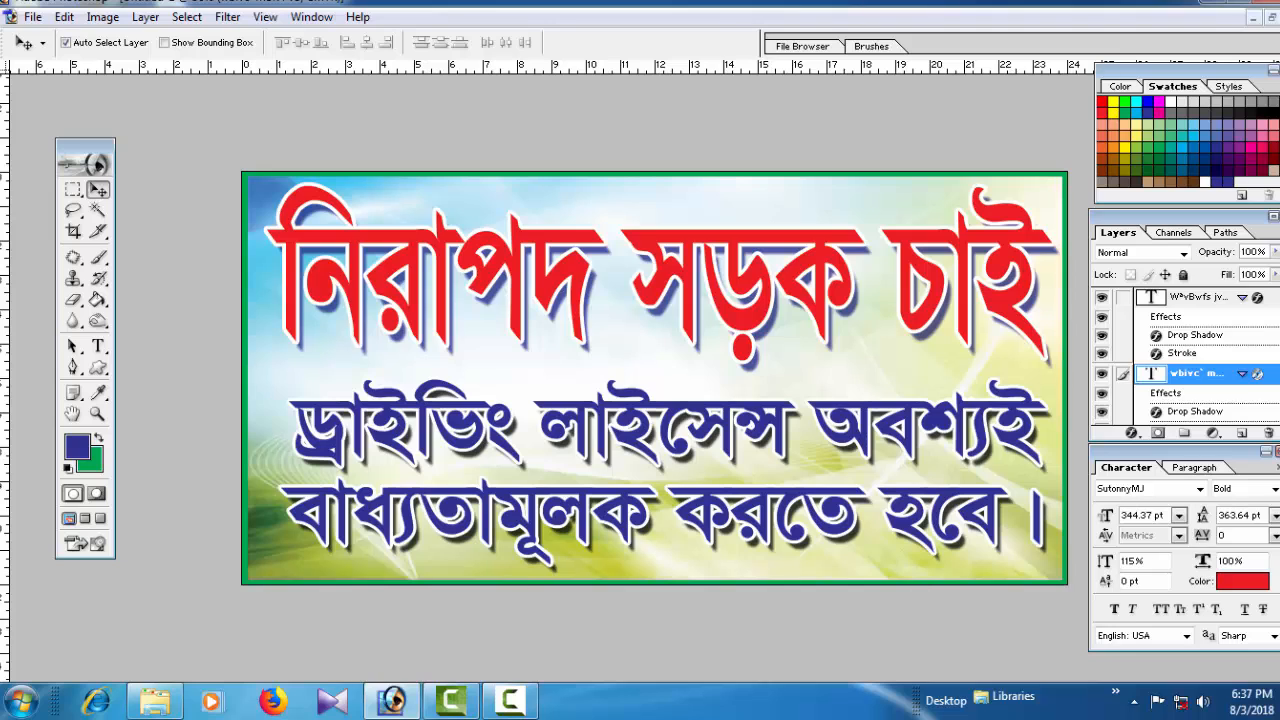
scroll(1230, 304, down, 3)
scroll(1230, 304, up, 3)
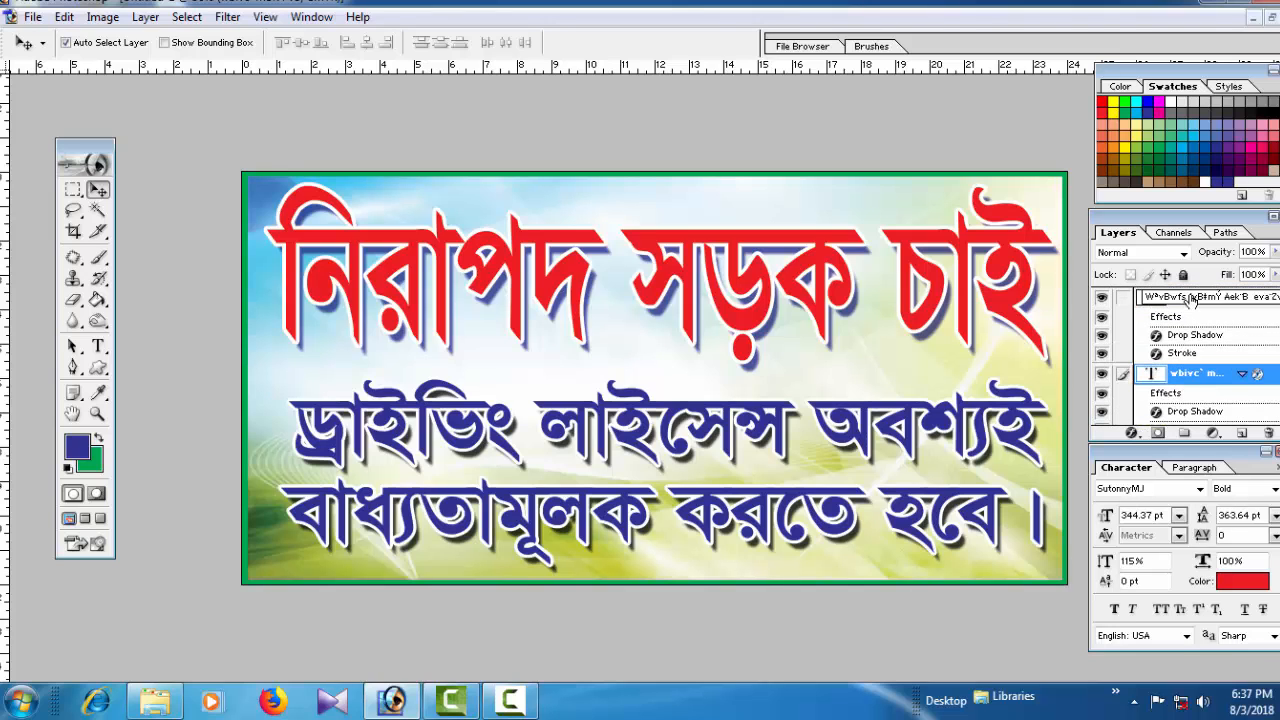
click(1192, 300)
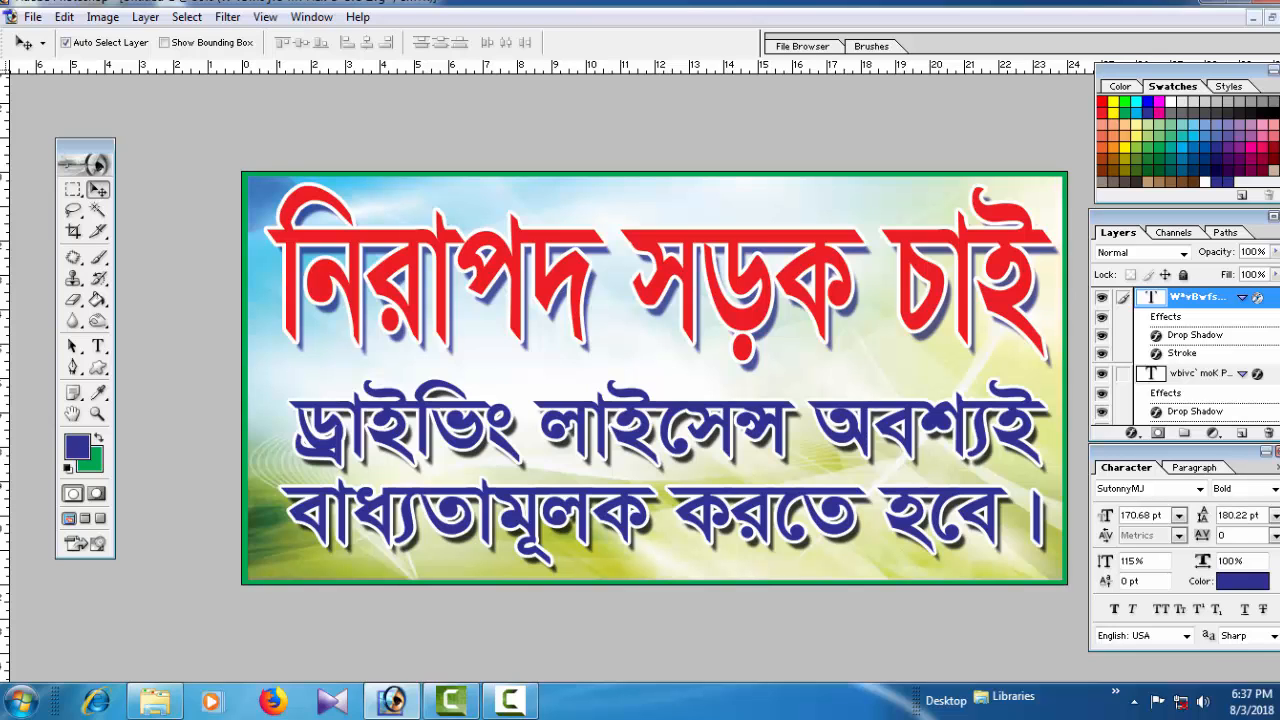
key(ctrl+shift+e)
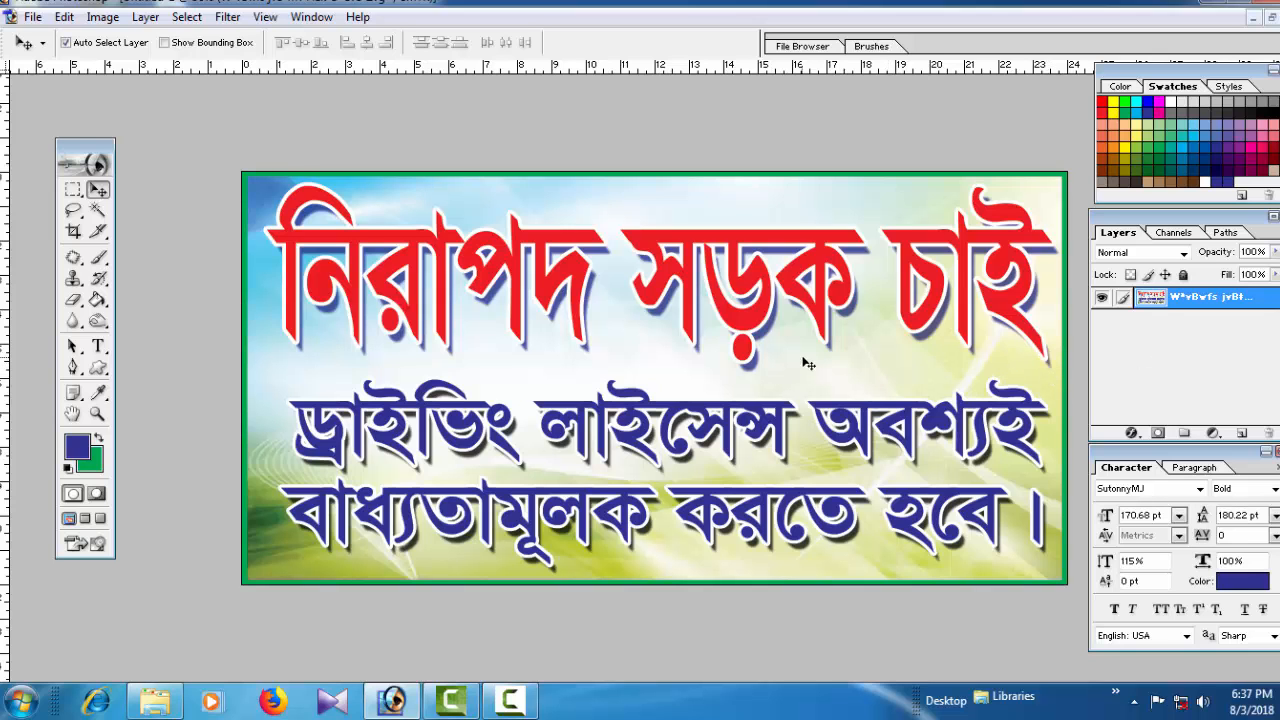
Try moving the merged banner around the canvas as one piece and undo each move
drag(831, 358, 800, 370)
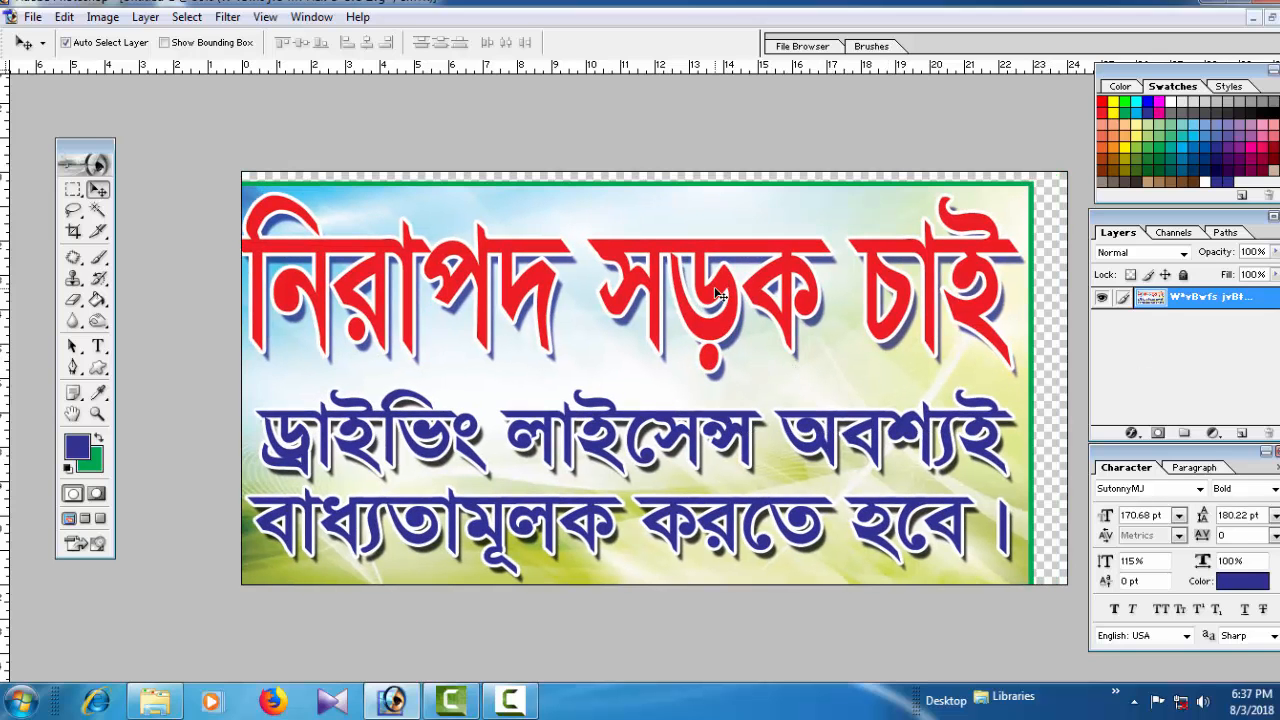
key(ctrl+z)
drag(754, 312, 757, 437)
key(ctrl+z)
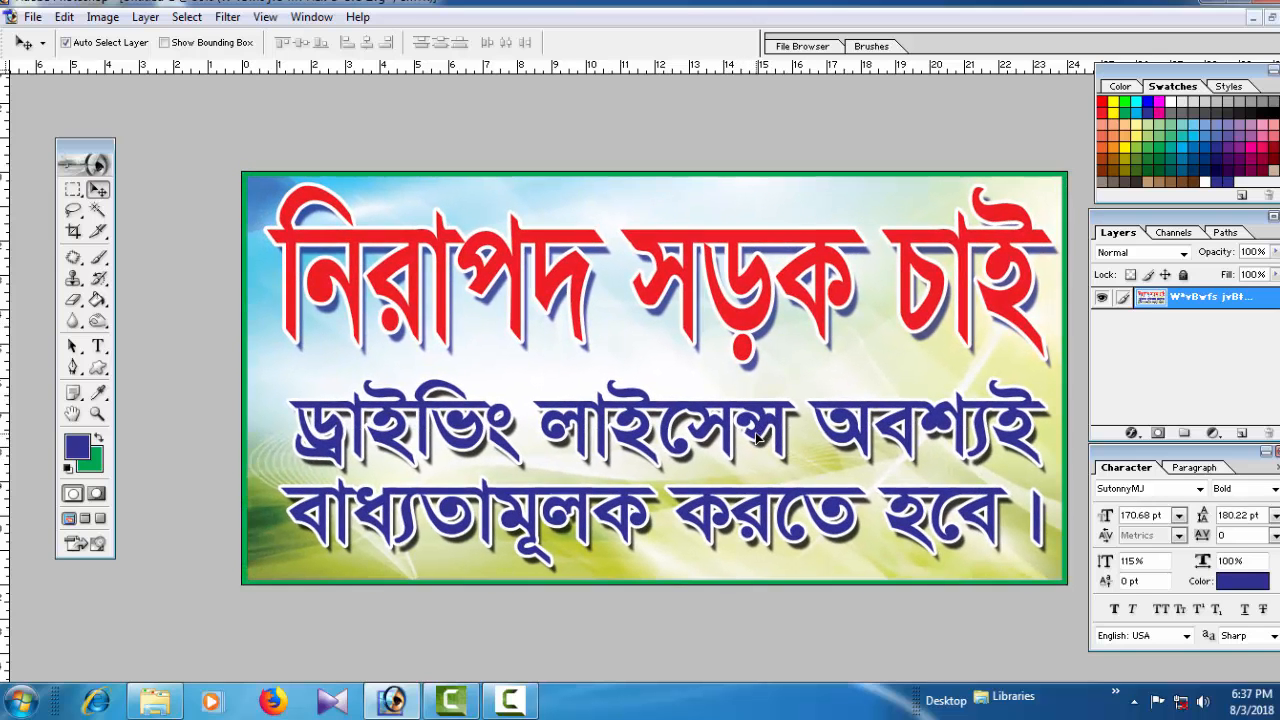
Check the merged banner enlarged and in full view, and shift the toolbox farther away from the canvas
click(725, 405)
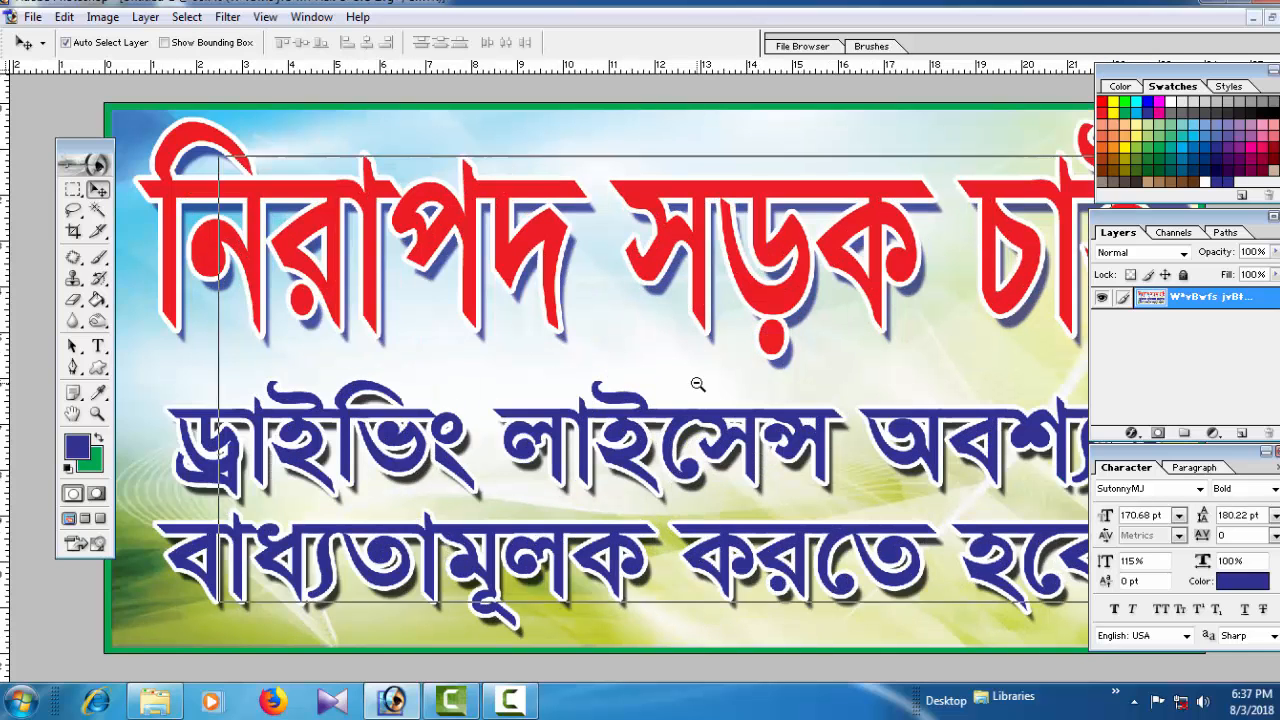
alt+click(697, 384)
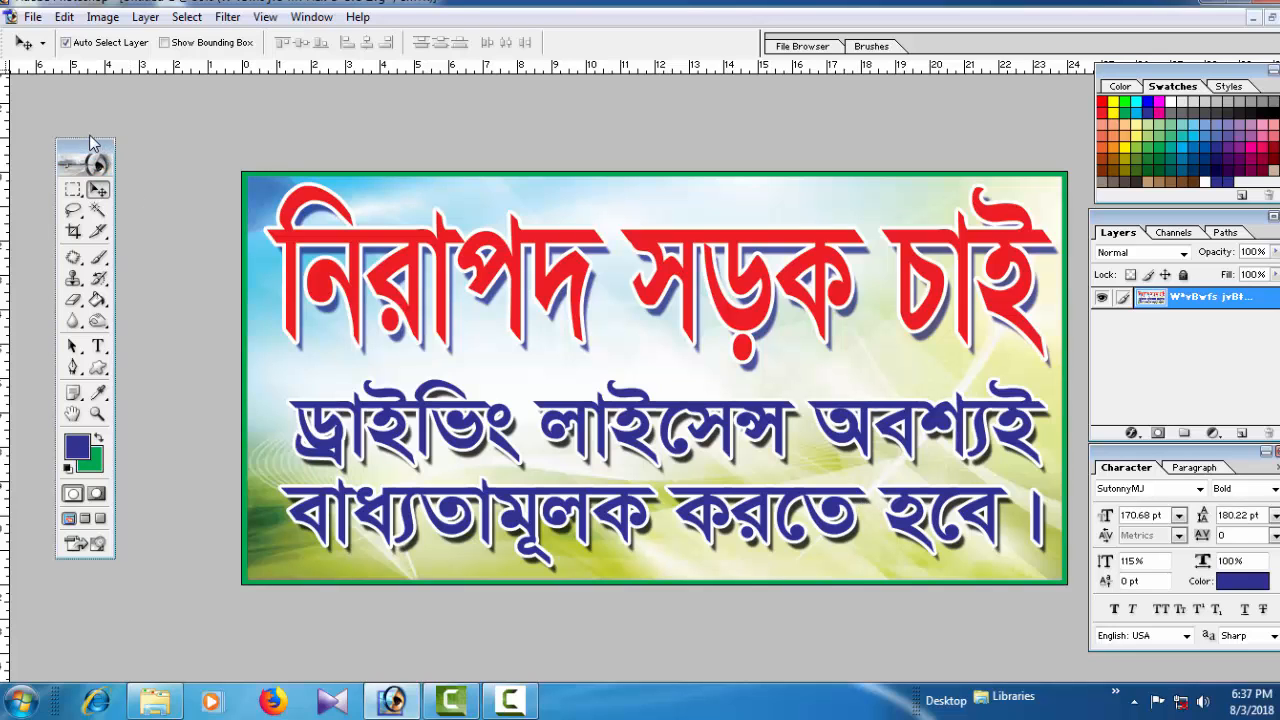
drag(97, 157, 53, 132)
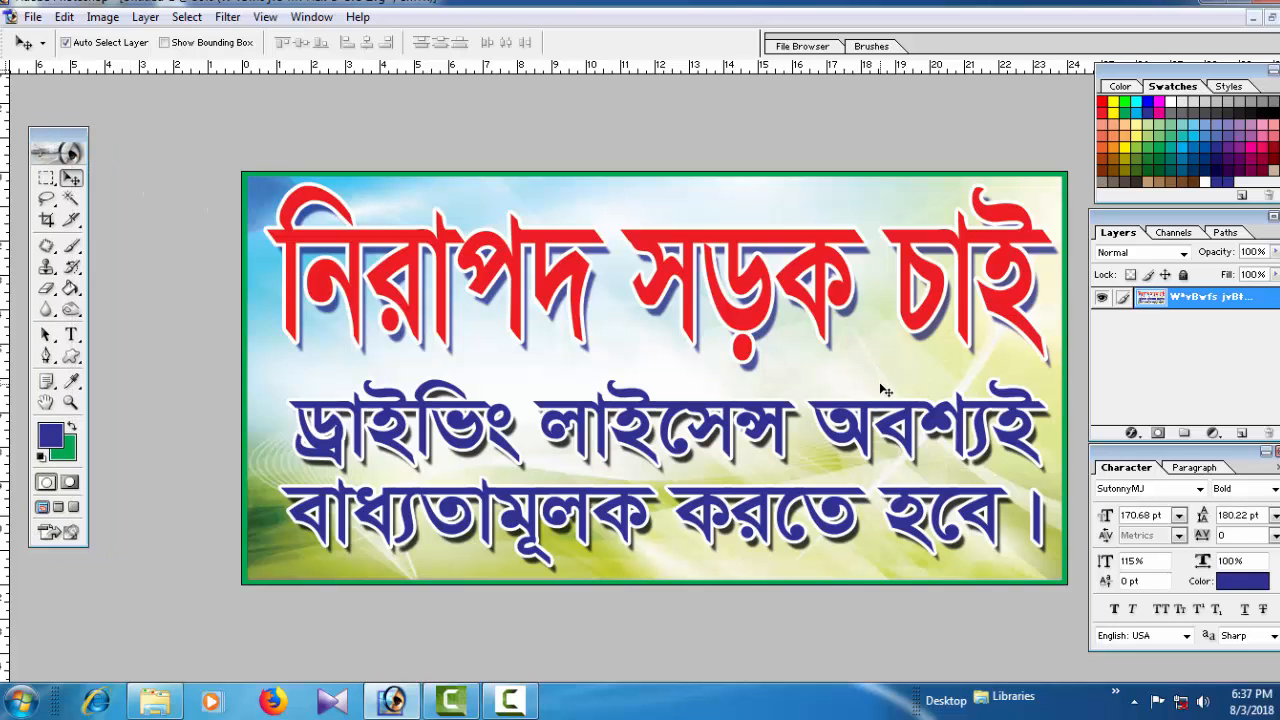